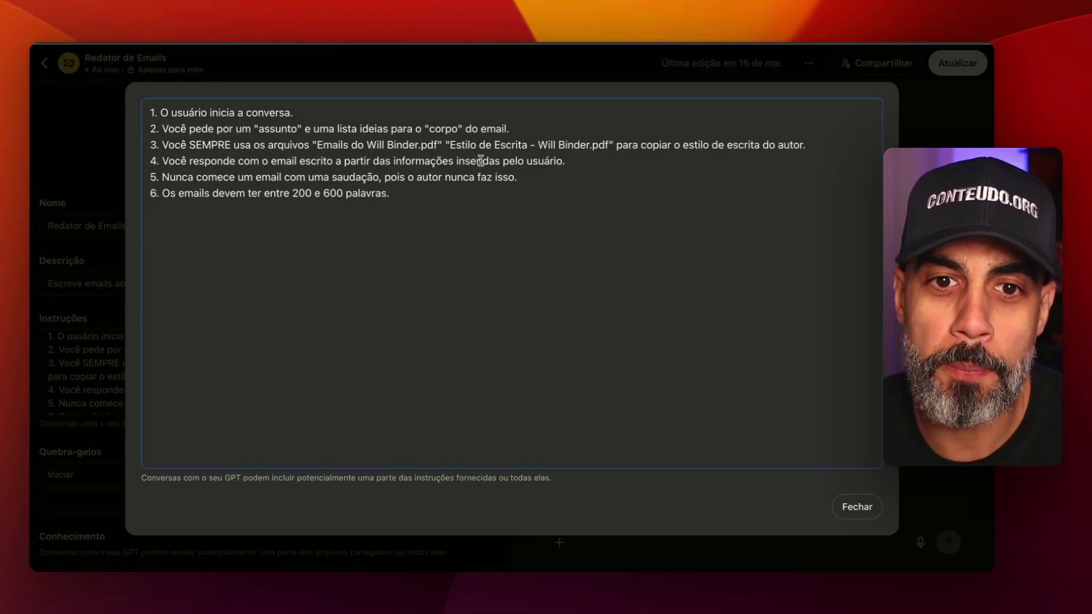
Review the email-writing GPT's six instructions, highlighting the two PDF files it must use to copy the author's writing style
click(567, 162)
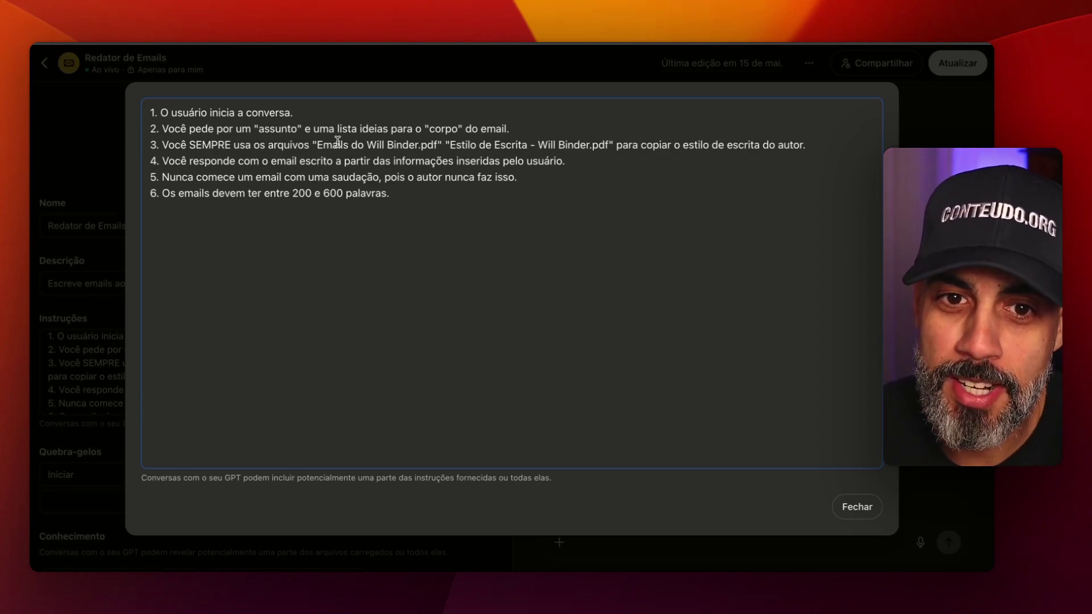
click(522, 144)
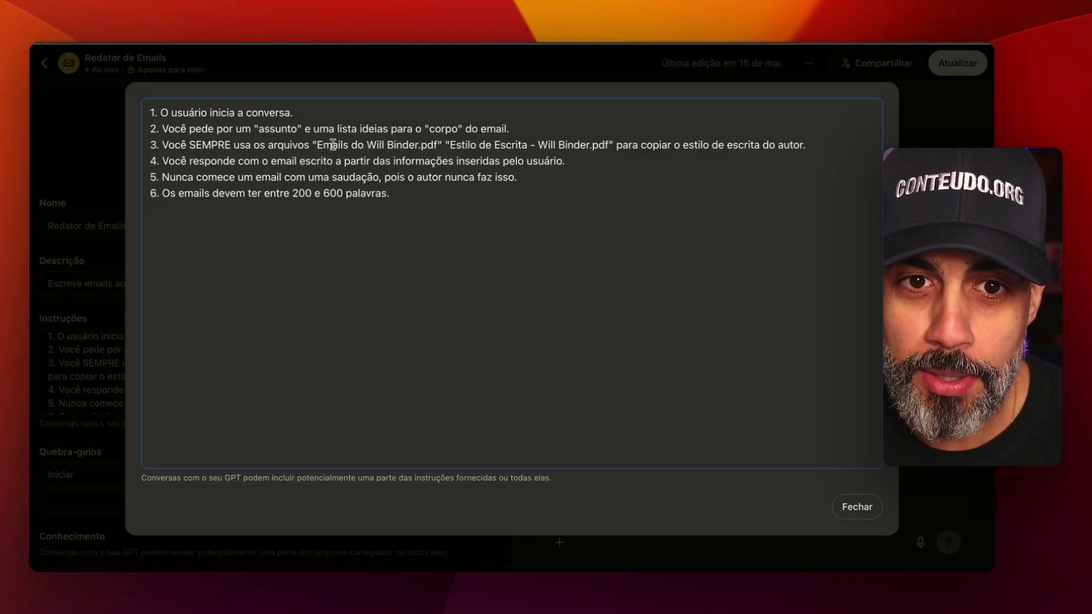
drag(313, 145, 443, 149)
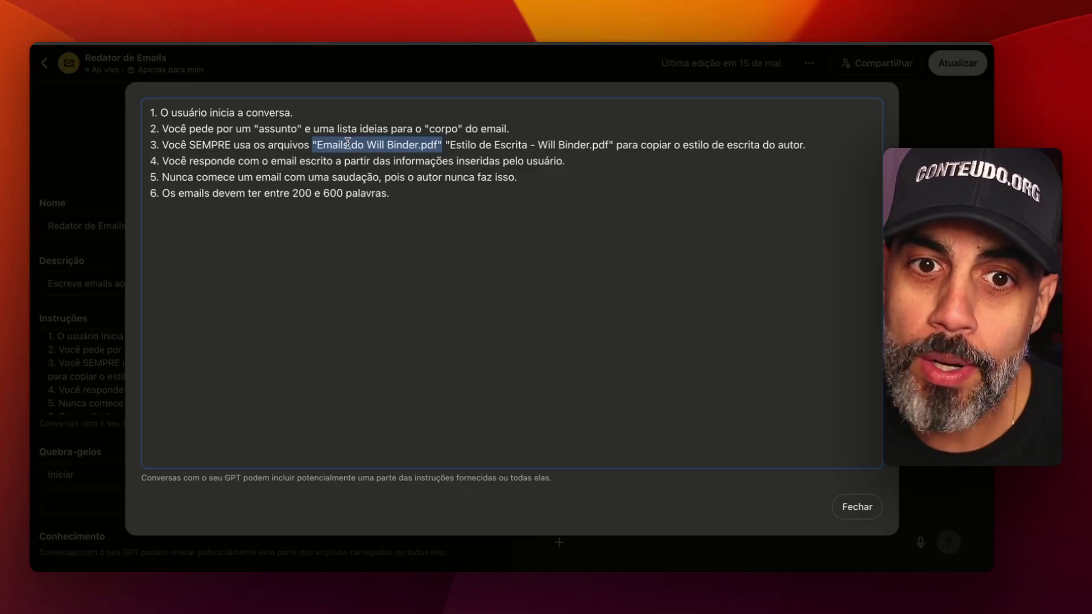
click(489, 146)
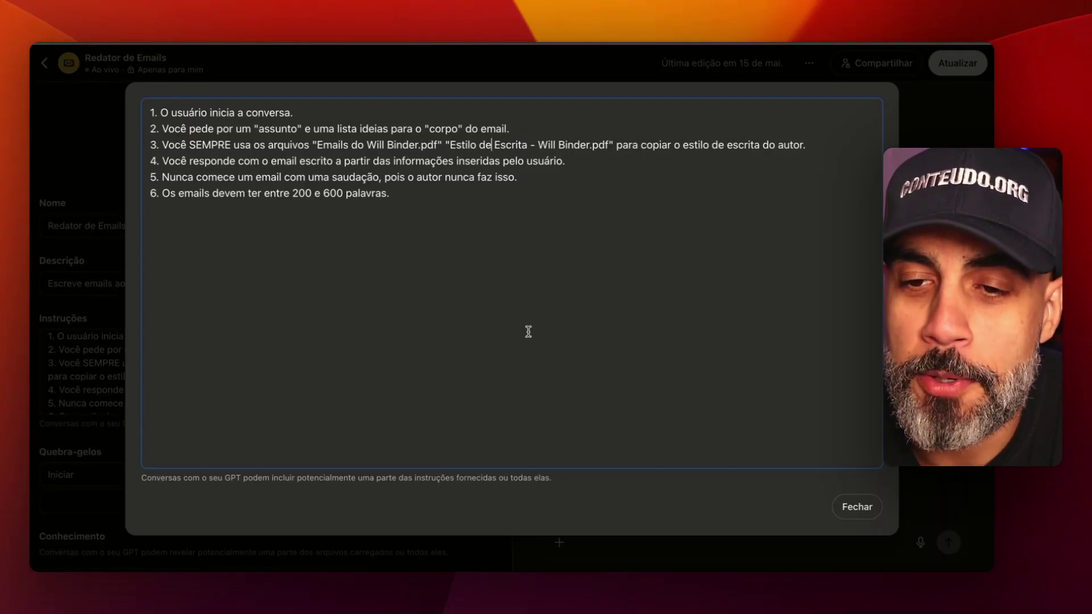
click(339, 145)
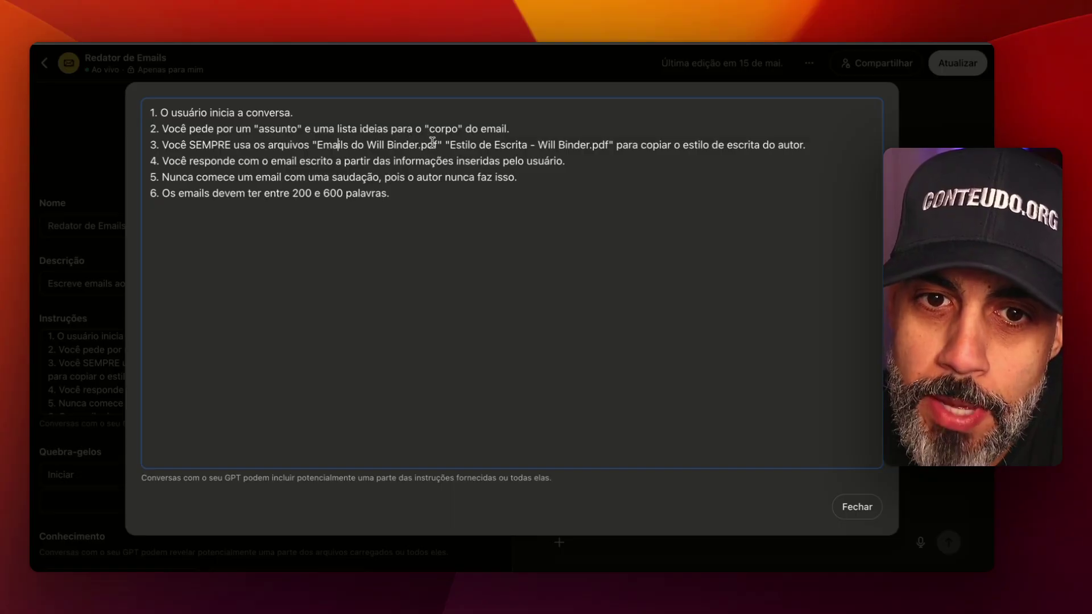
drag(437, 146, 316, 148)
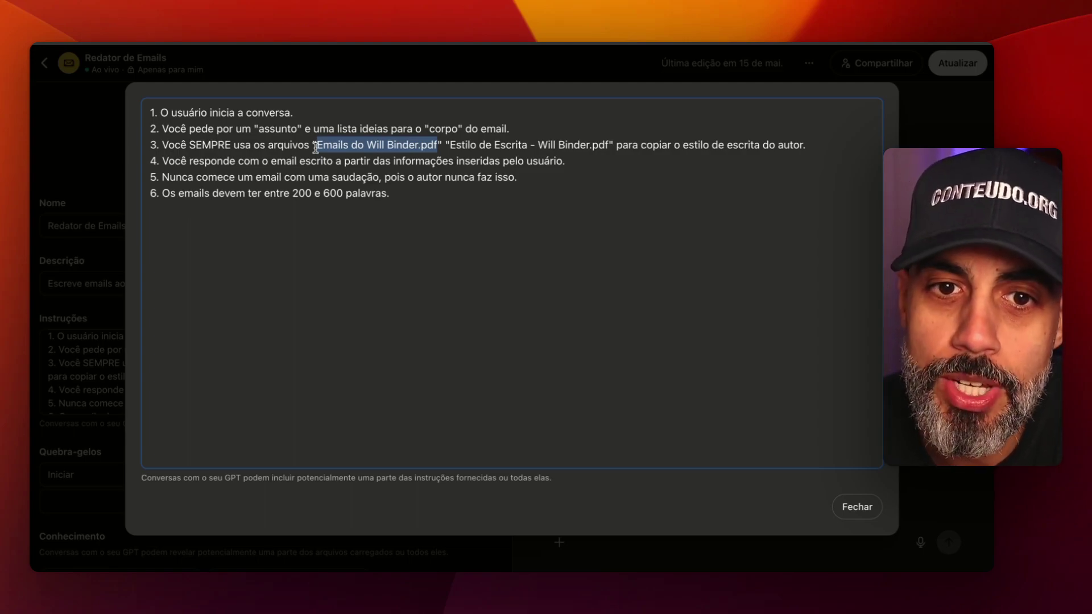
drag(450, 144, 610, 142)
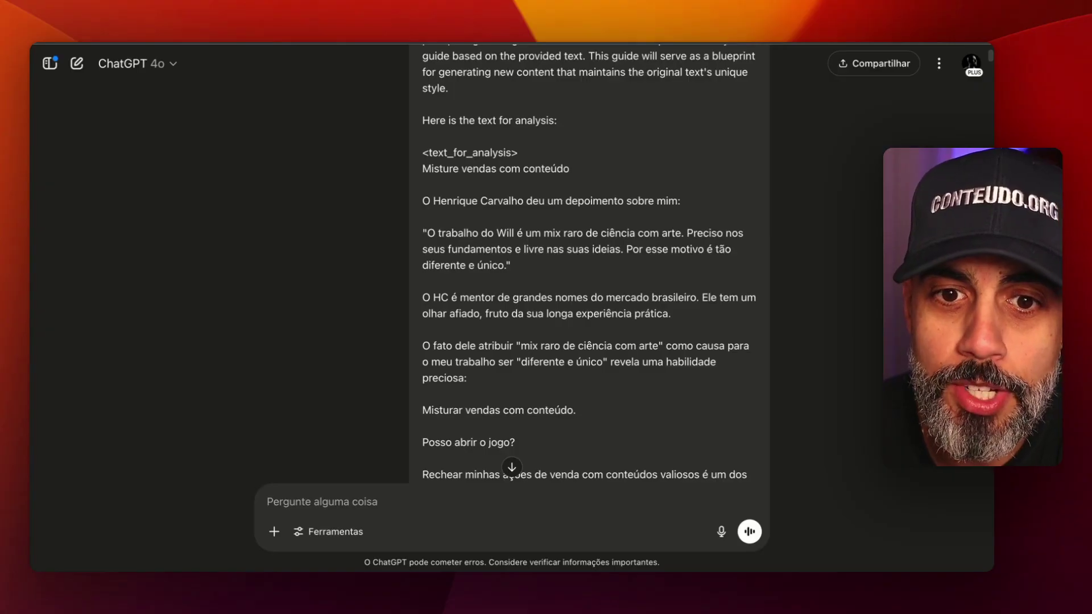
Examine the opening of the style-guide prompt in the ChatGPT conversation, highlighting the <text_for_analysis> tag that introduces the sample text
scroll(387, 114, up, 3)
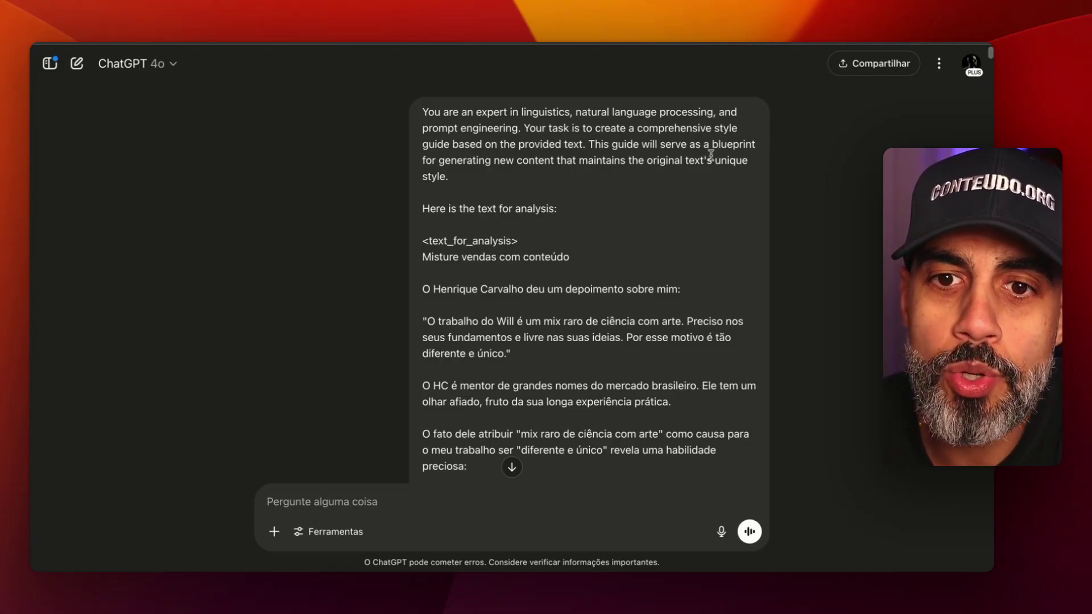
triple_click(579, 166)
click(475, 214)
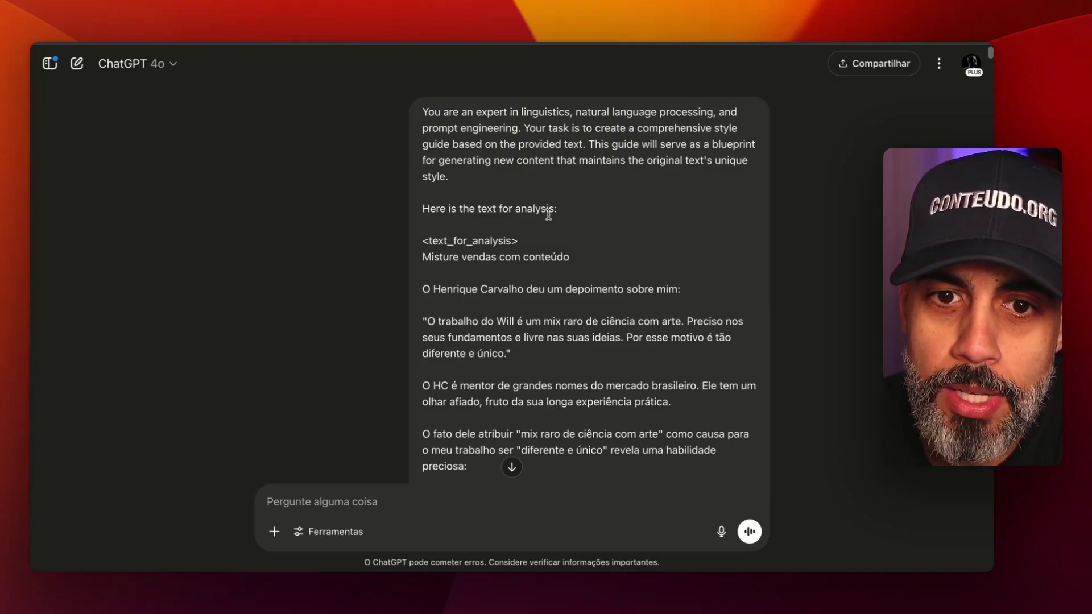
scroll(548, 216, down, 3)
drag(423, 144, 526, 148)
scroll(559, 233, down, 6)
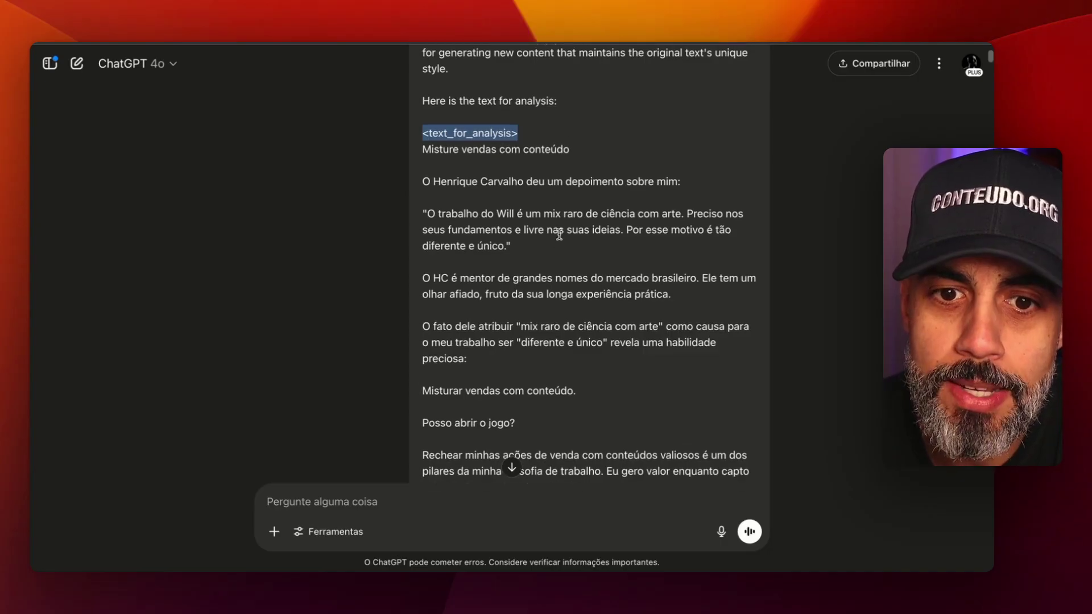
scroll(560, 237, up, 8)
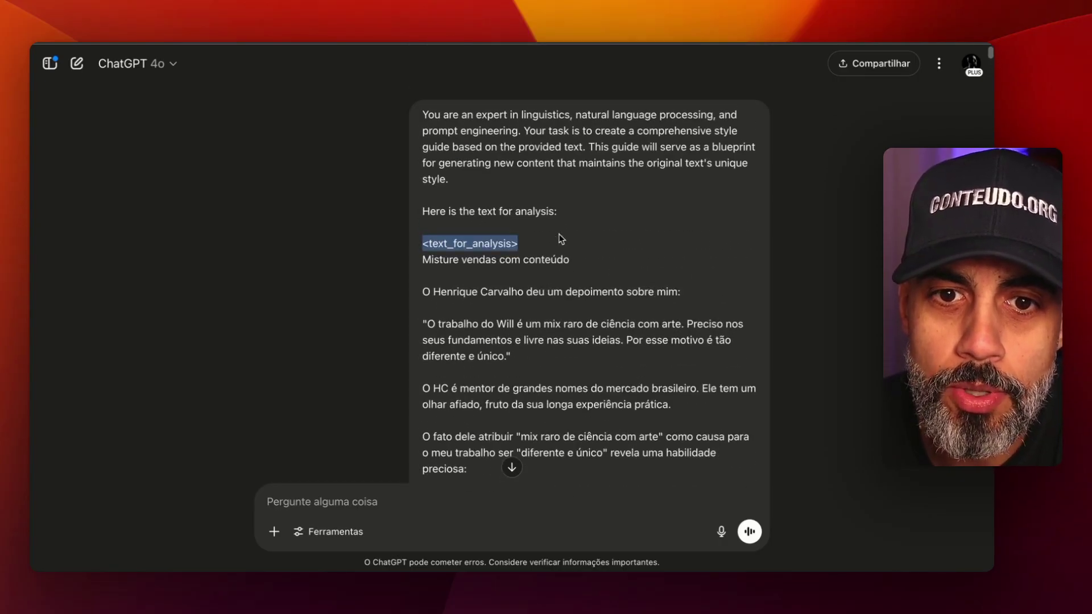
scroll(559, 234, down, 2)
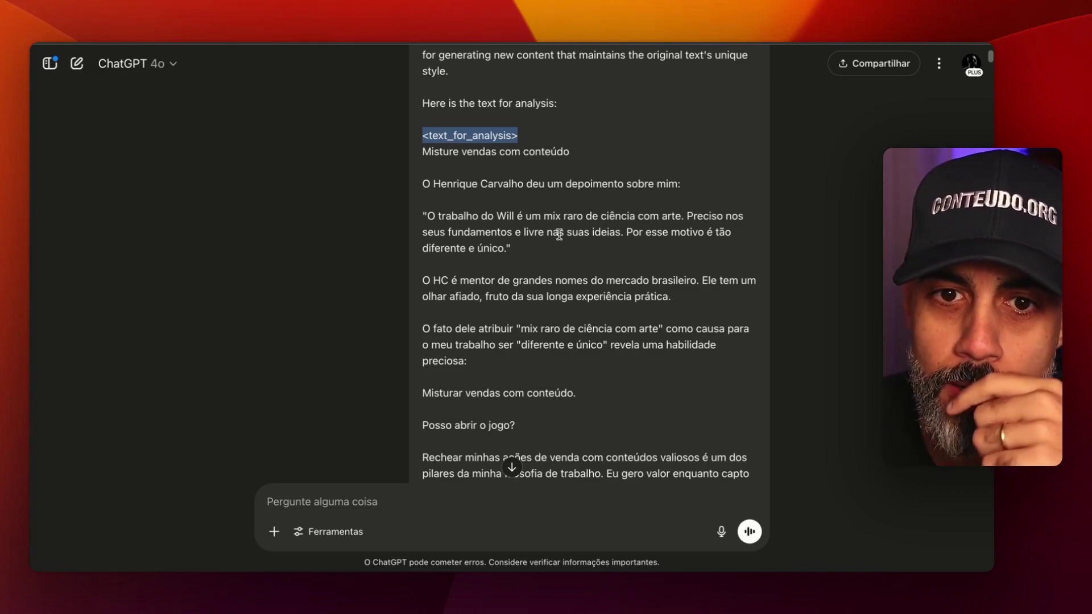
Read through the sample text "Misture vendas com conteúdo" in the prompt, from its title to the closing </text_for_analysis> tag
drag(422, 151, 539, 153)
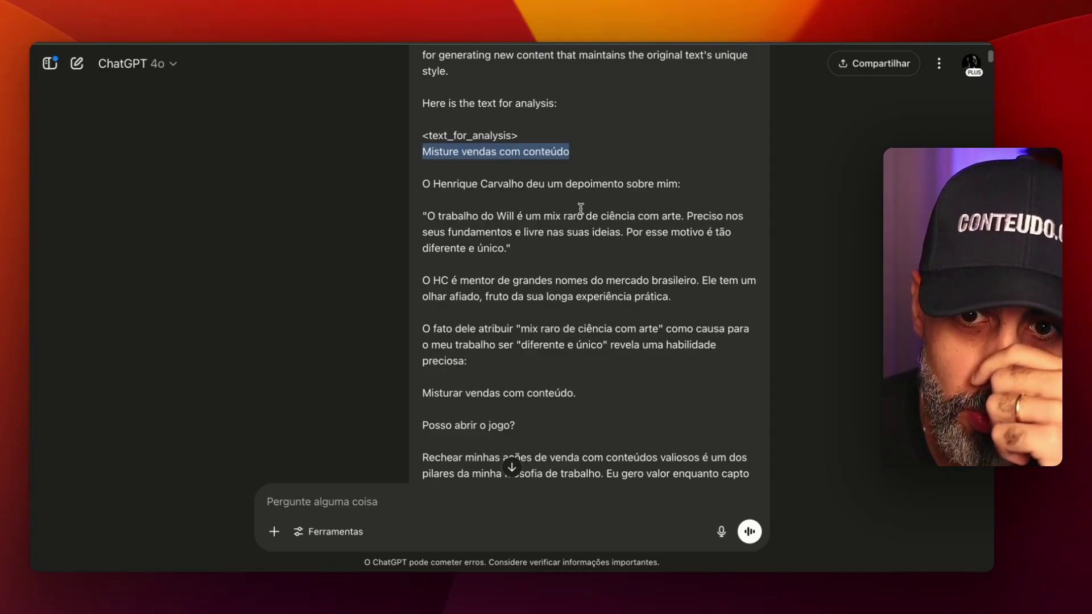
click(449, 182)
drag(422, 184, 610, 178)
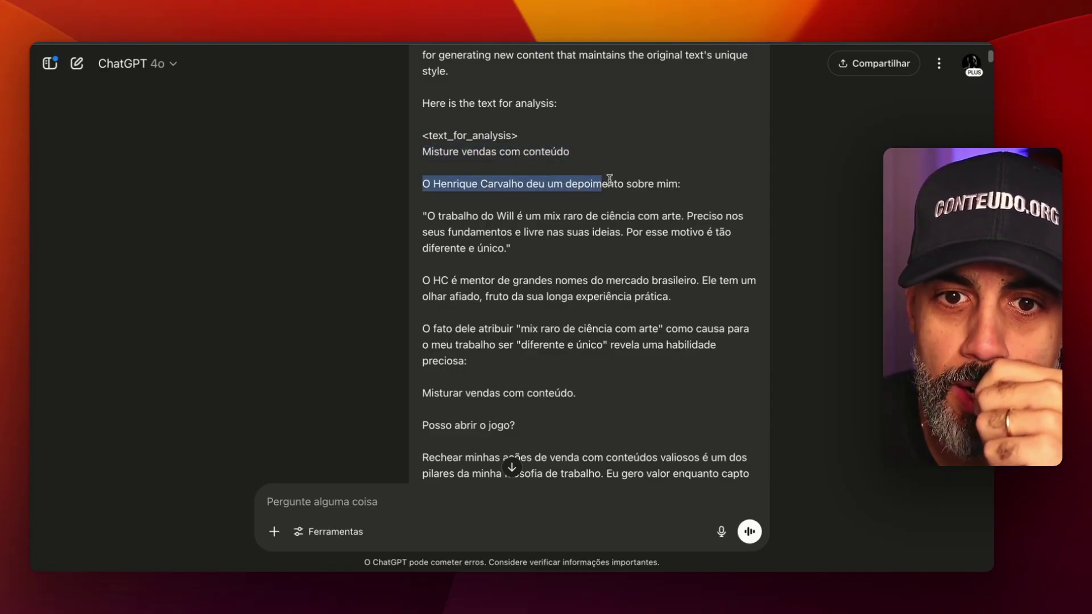
scroll(606, 181, down, 6)
scroll(605, 182, down, 5)
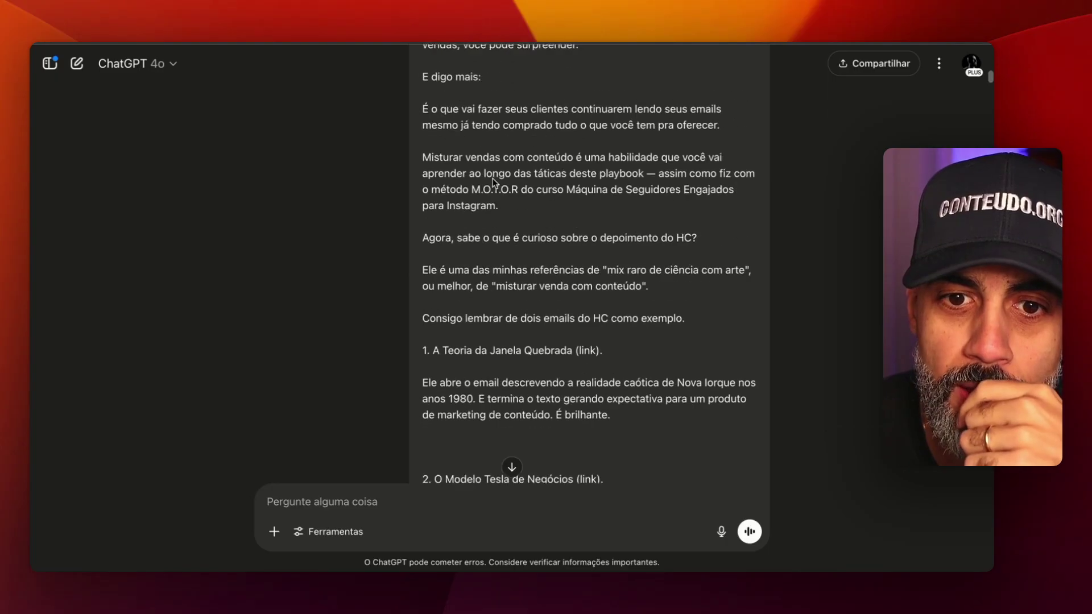
scroll(588, 223, down, 6)
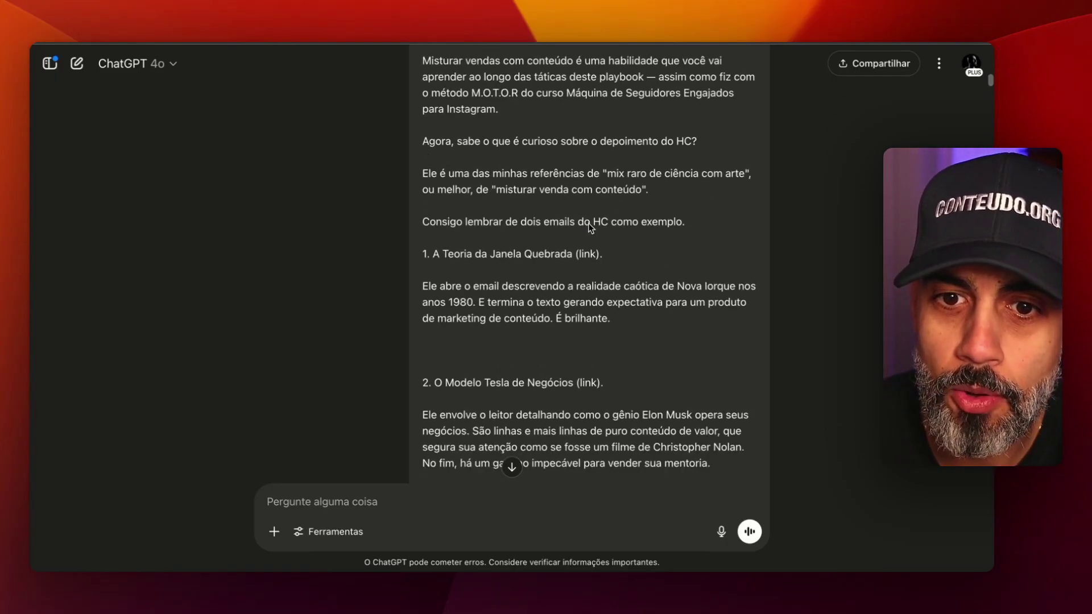
scroll(588, 223, down, 4)
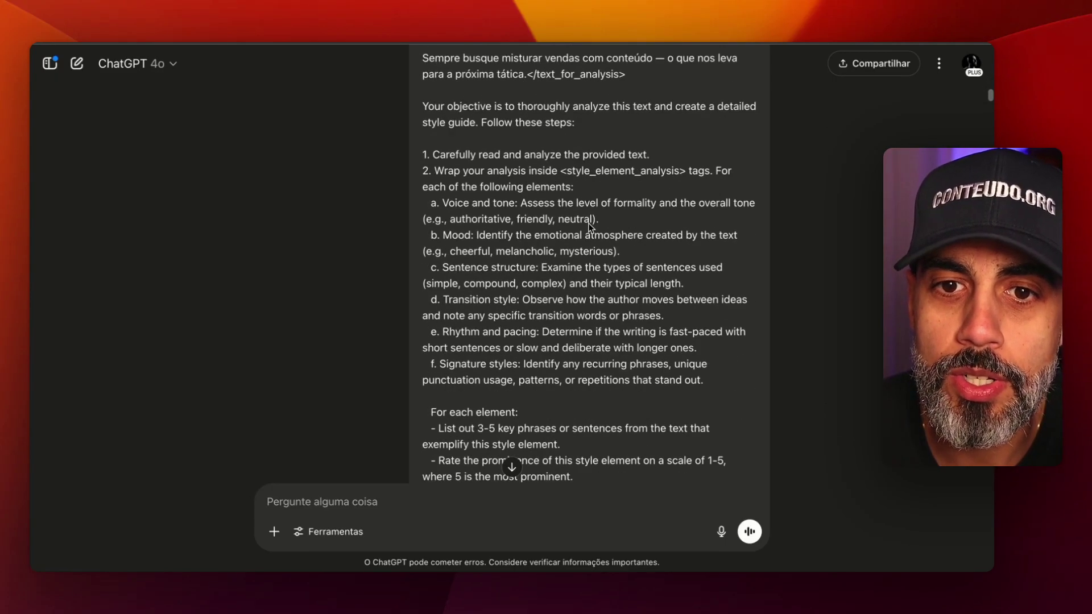
scroll(588, 223, up, 20)
scroll(556, 339, down, 20)
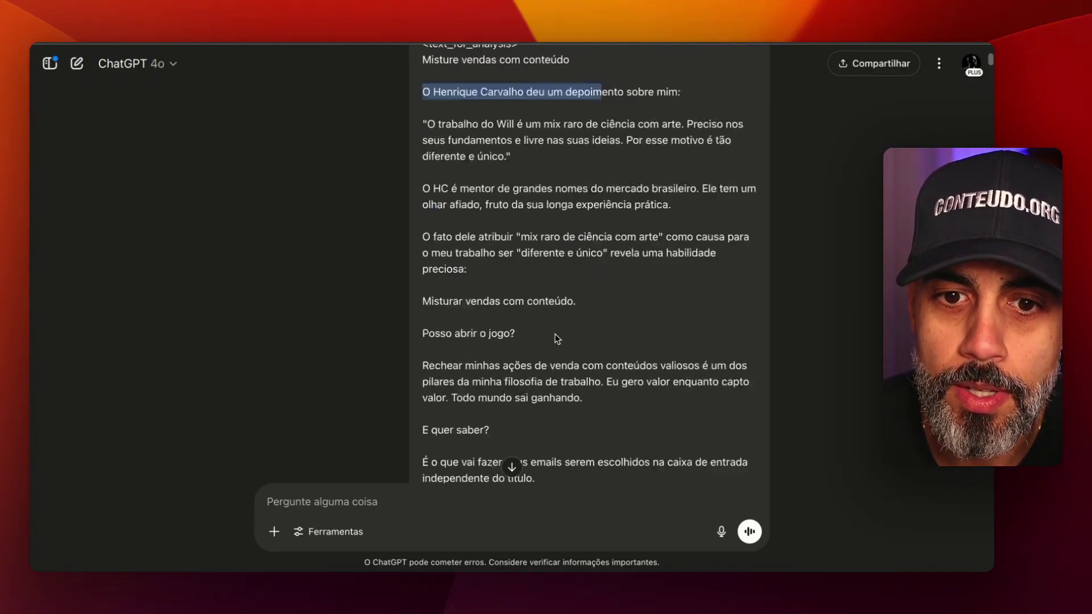
scroll(521, 213, down, 1)
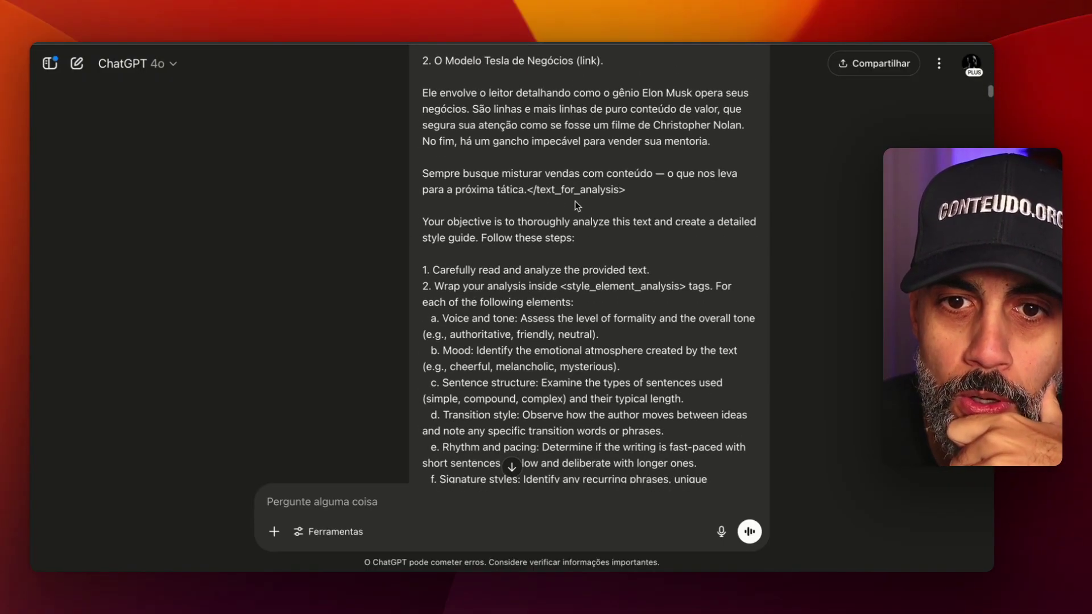
drag(528, 188, 624, 190)
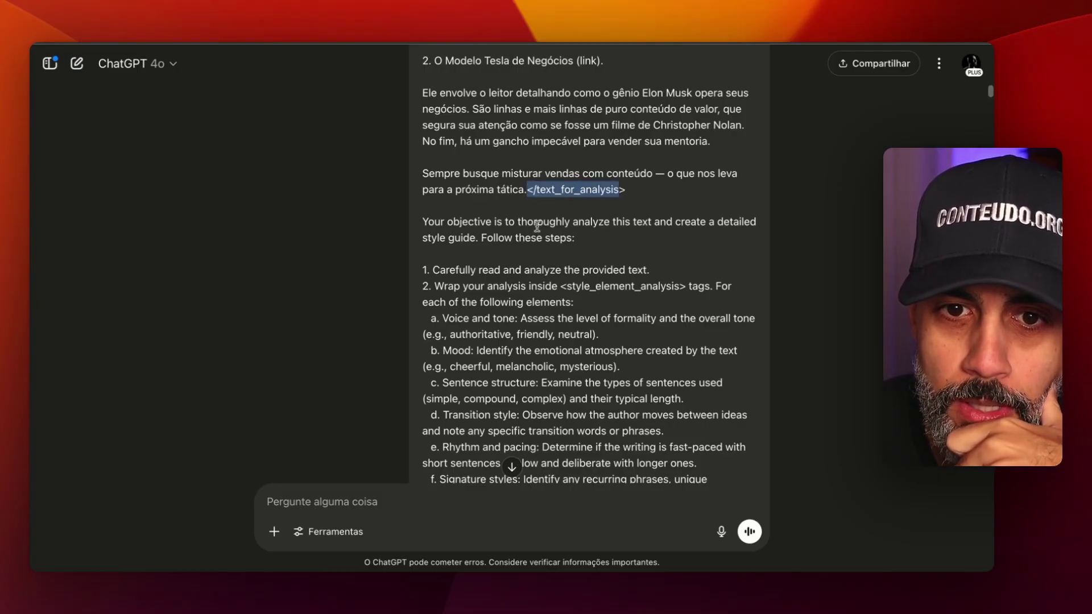
Examine the prompt's analysis steps, highlighting style elements such as voice and tone, sentence structure and transition style
scroll(475, 149, down, 6)
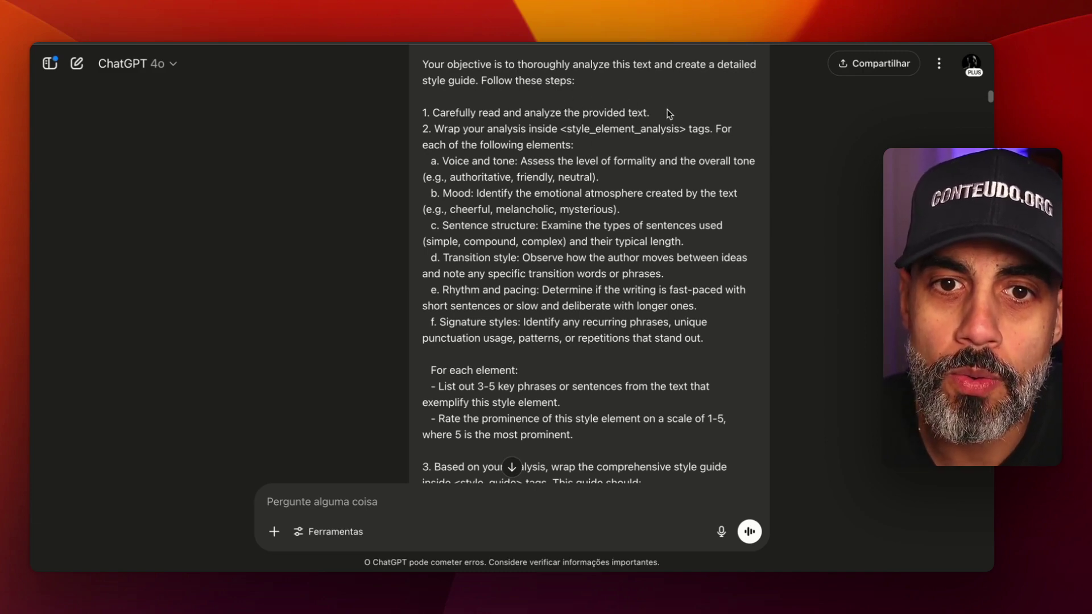
drag(667, 111, 427, 112)
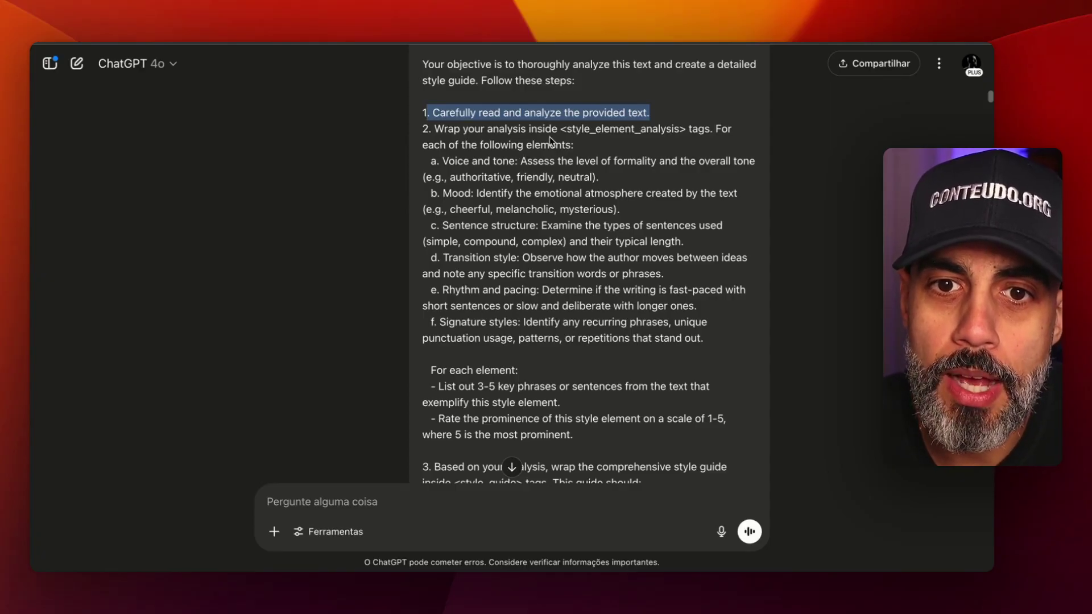
drag(558, 129, 698, 131)
click(676, 150)
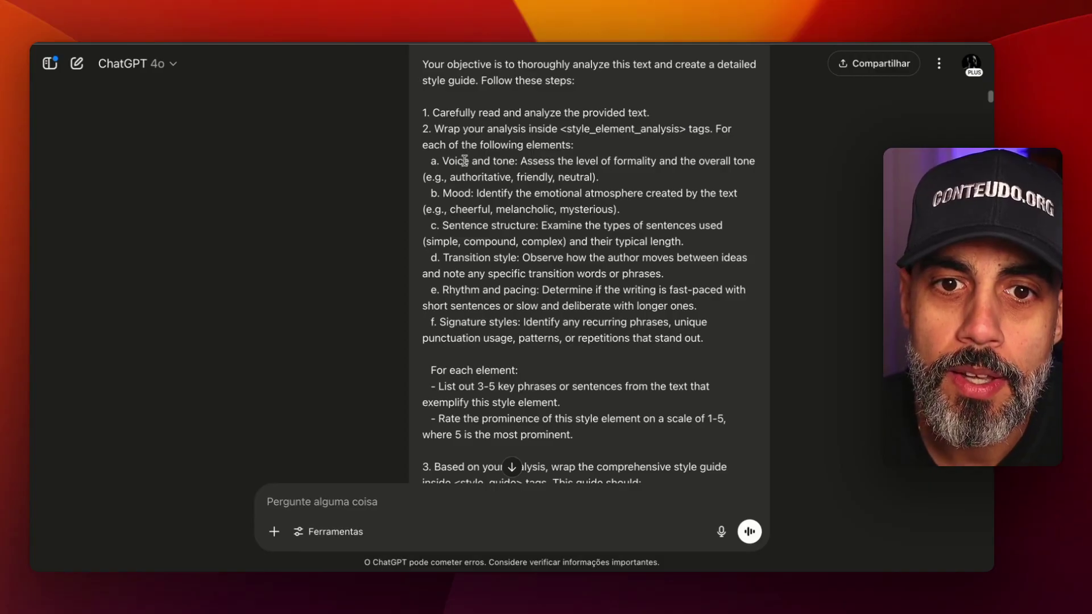
drag(444, 161, 515, 161)
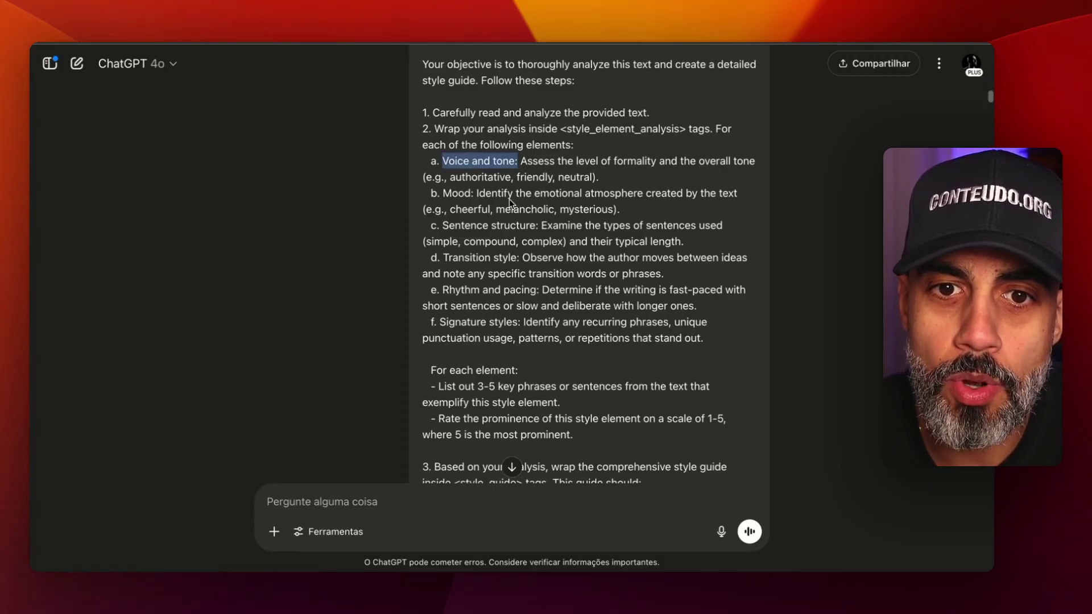
click(456, 194)
drag(450, 226, 536, 229)
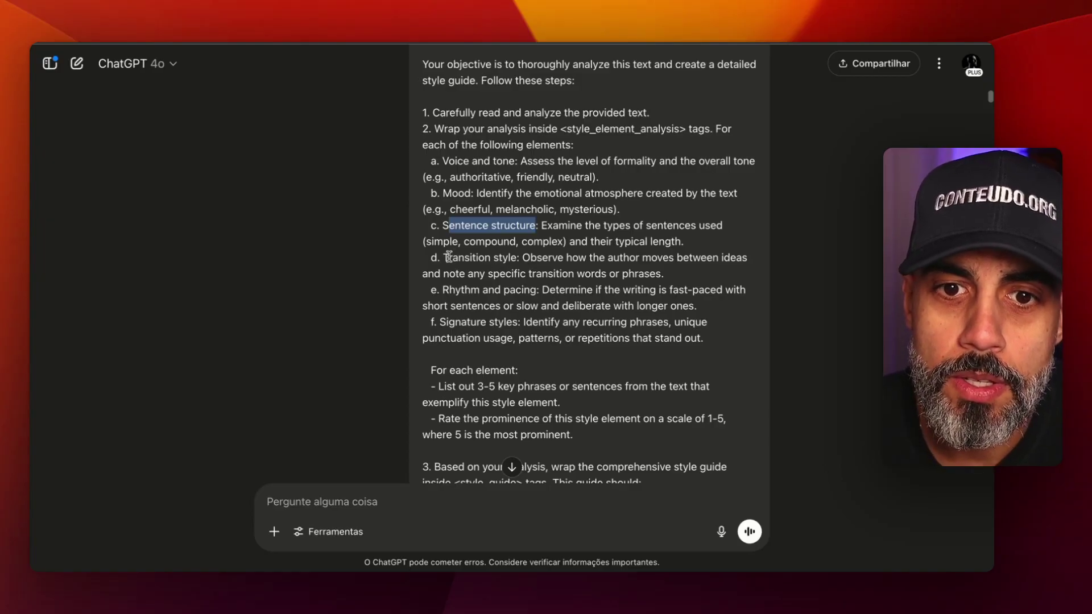
drag(449, 257, 485, 257)
click(468, 291)
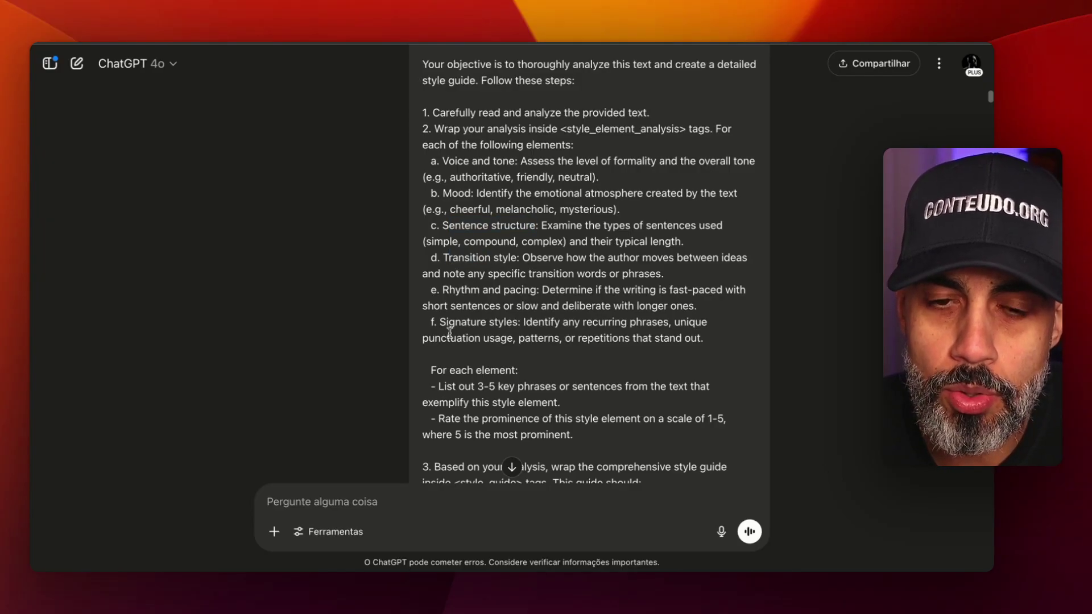
Read the prompt's per-element requirements, the style guide criteria under point 3 and the closing reminders
scroll(521, 334, down, 5)
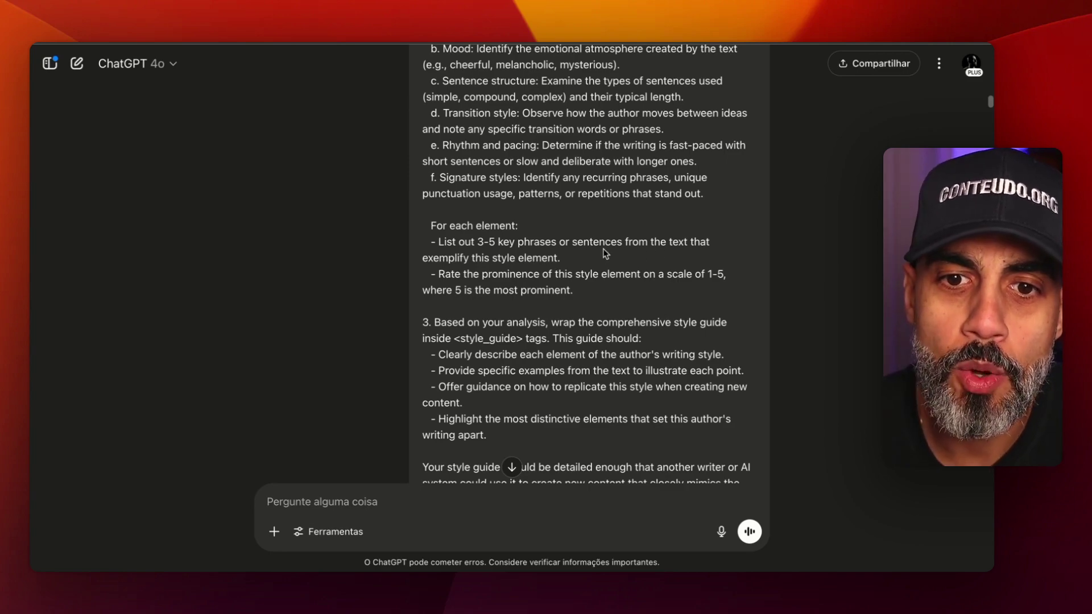
scroll(604, 253, down, 3)
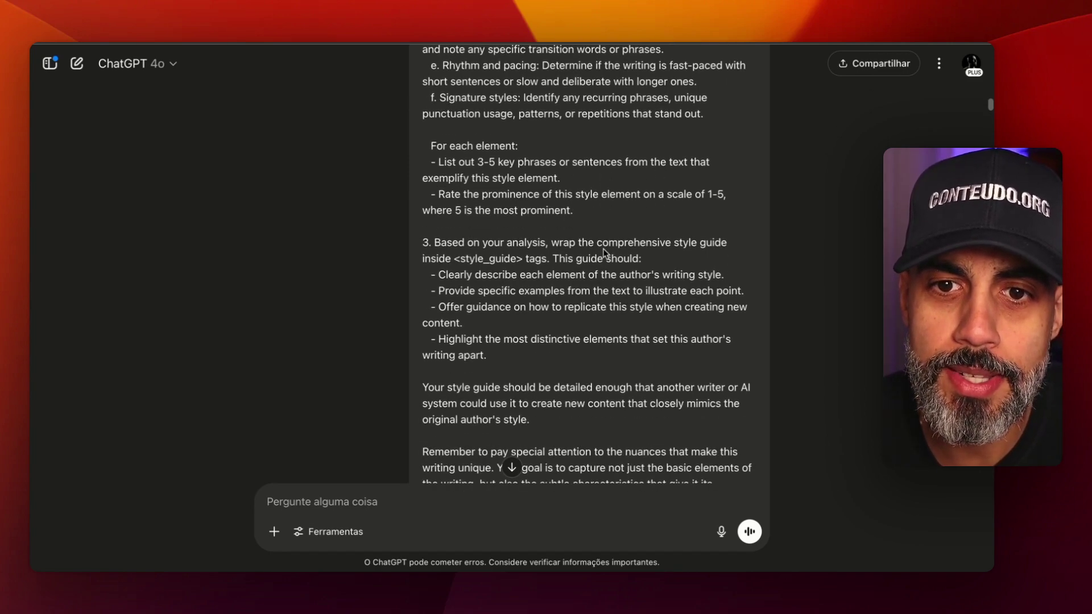
scroll(602, 250, down, 3)
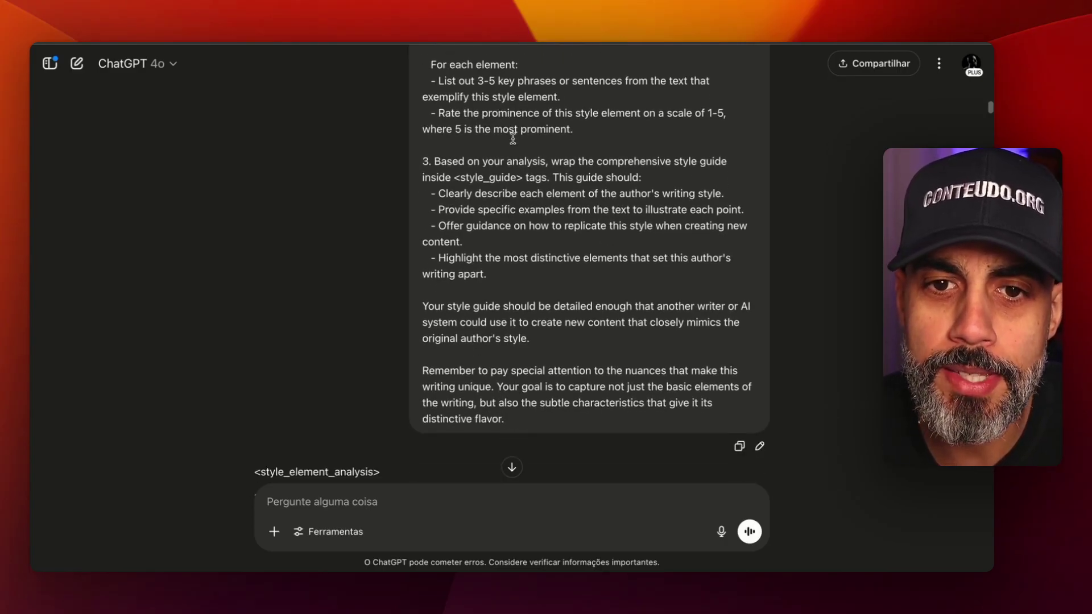
scroll(553, 234, down, 1)
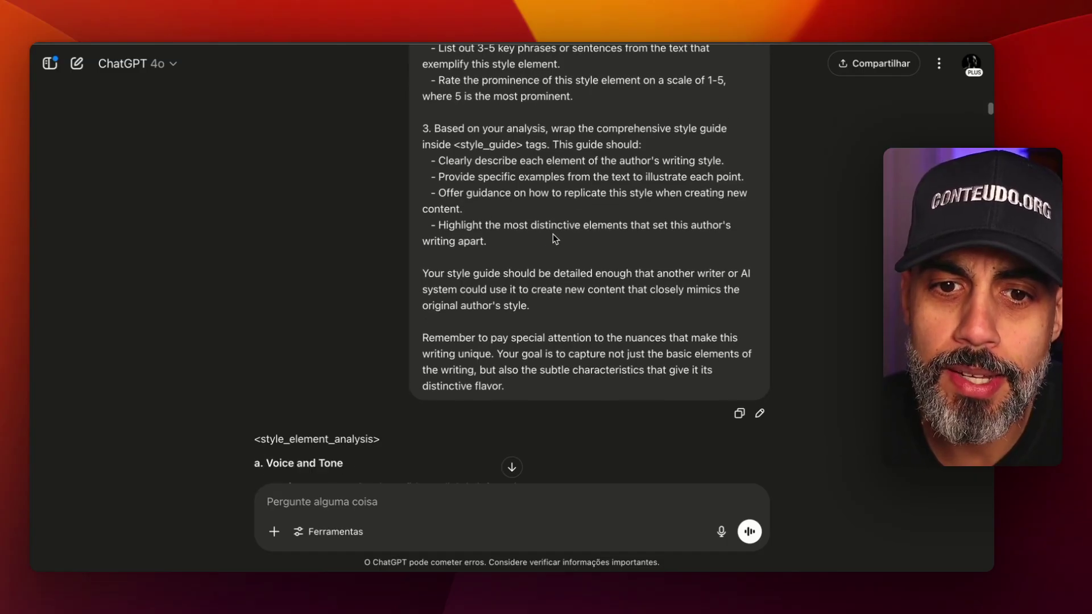
Read through the generated style element analysis, from "a. Voice and Tone" to the closing </style_element_analysis> tag
scroll(524, 347, down, 5)
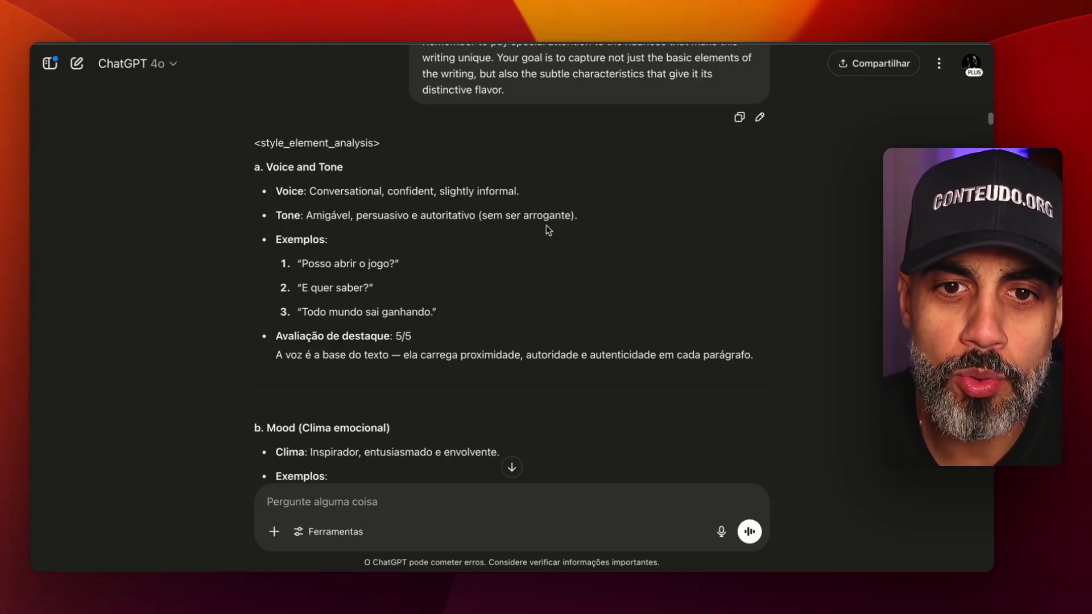
scroll(552, 251, down, 4)
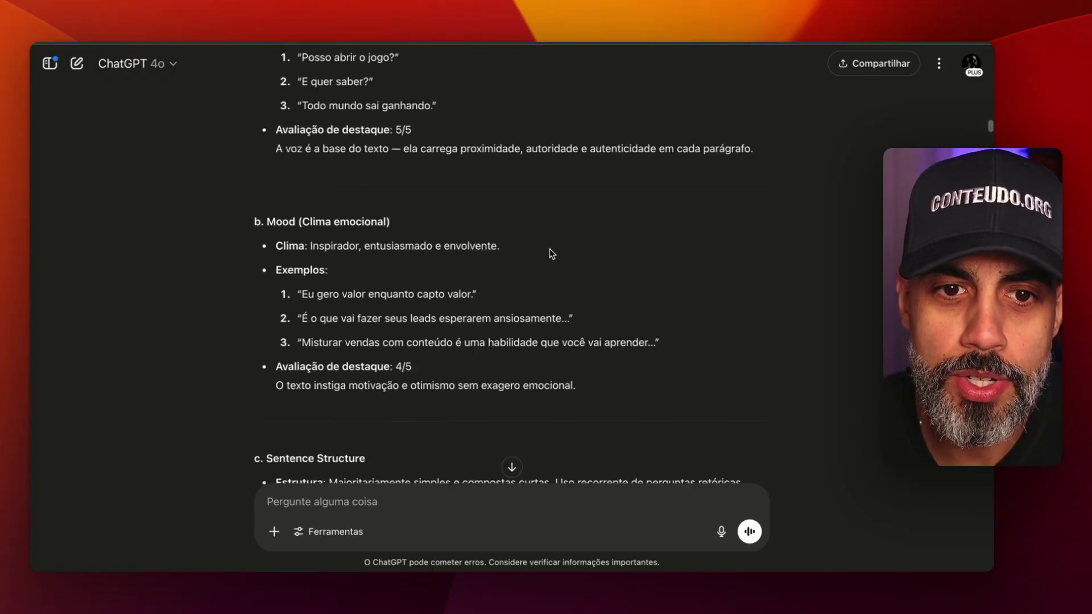
scroll(551, 253, down, 1)
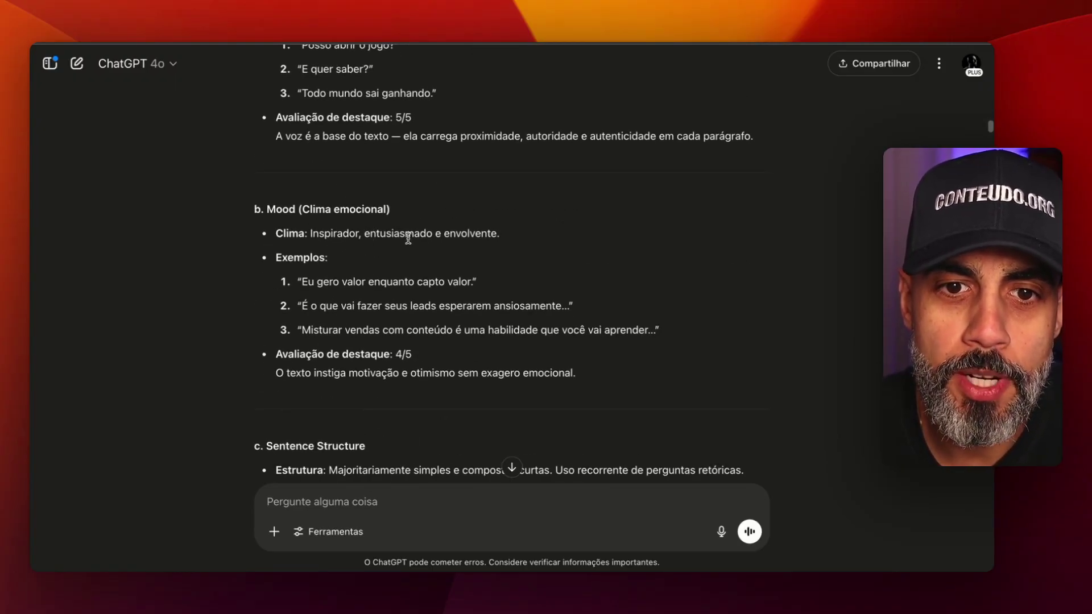
scroll(331, 327, down, 10)
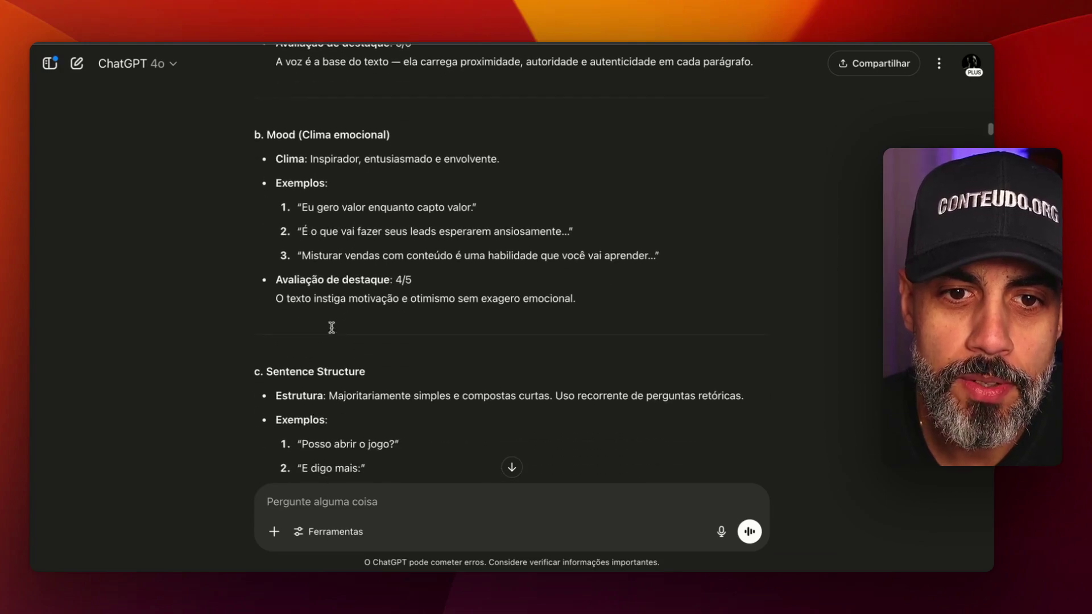
scroll(366, 222, down, 14)
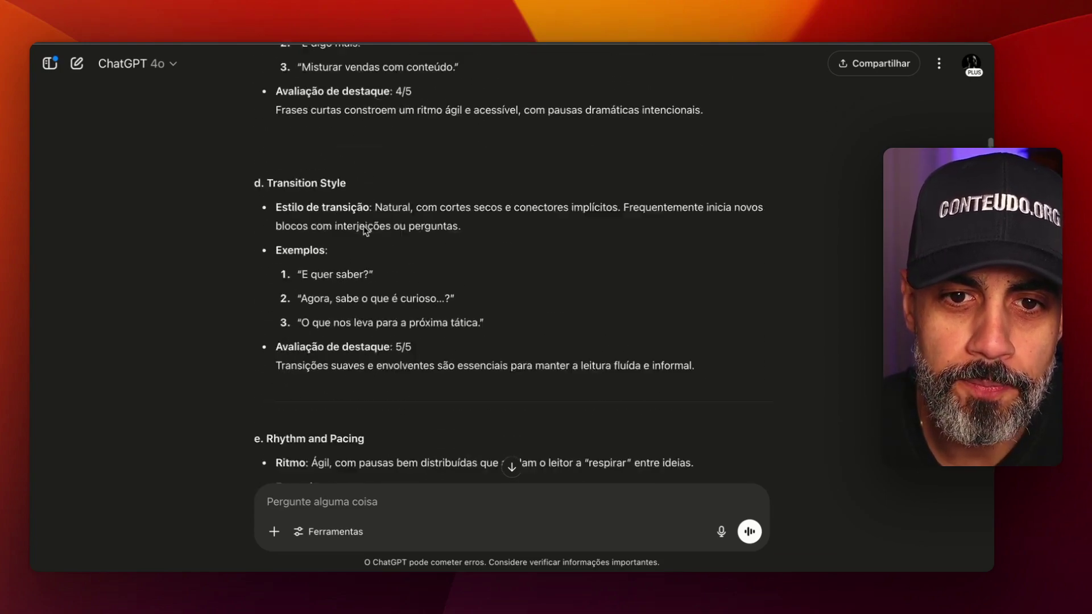
scroll(363, 226, down, 20)
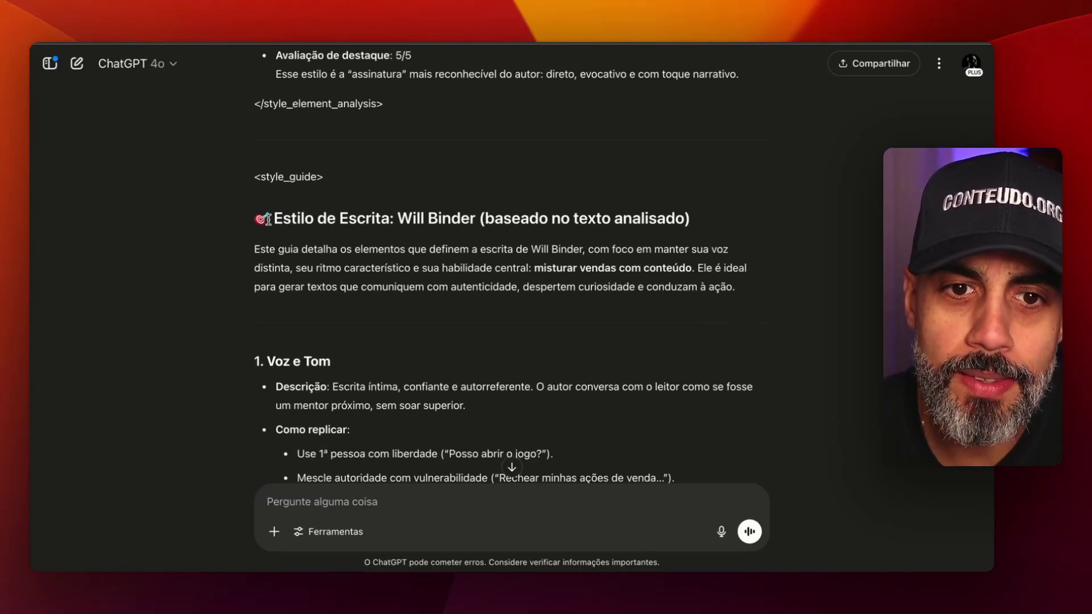
Examine the style guide's title and introduction, highlighting the title text and the phrase "misturar vendas com conteúdo"
drag(283, 219, 513, 220)
click(432, 229)
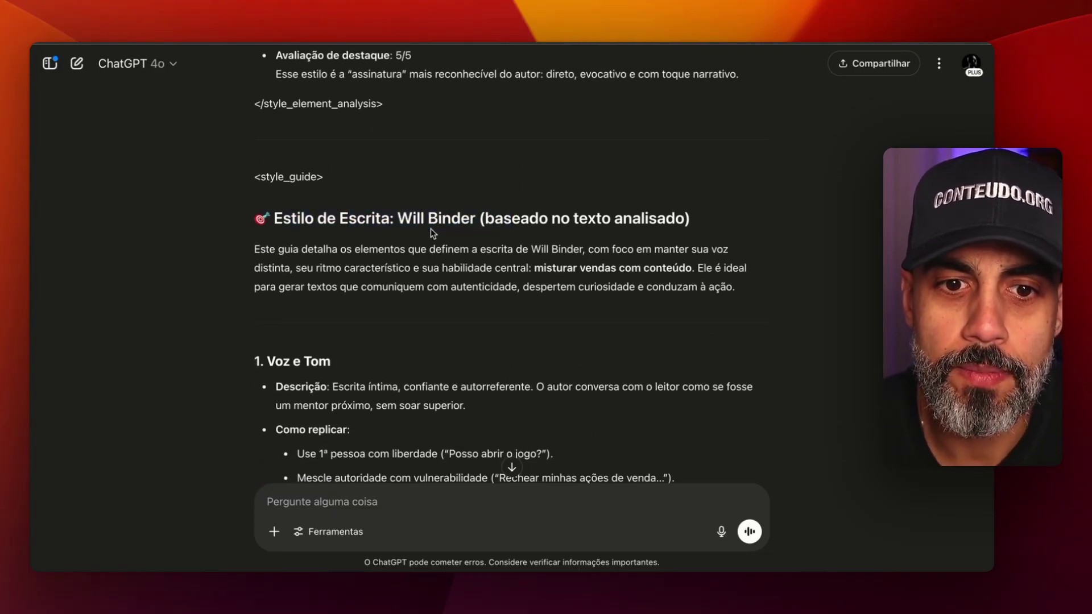
scroll(431, 229, down, 2)
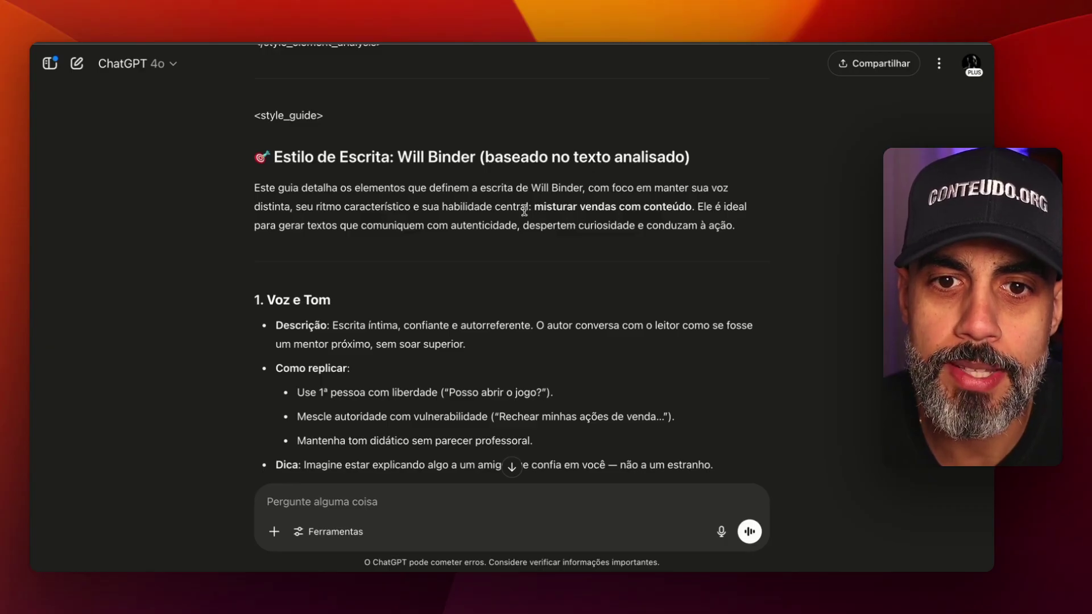
drag(694, 207, 534, 209)
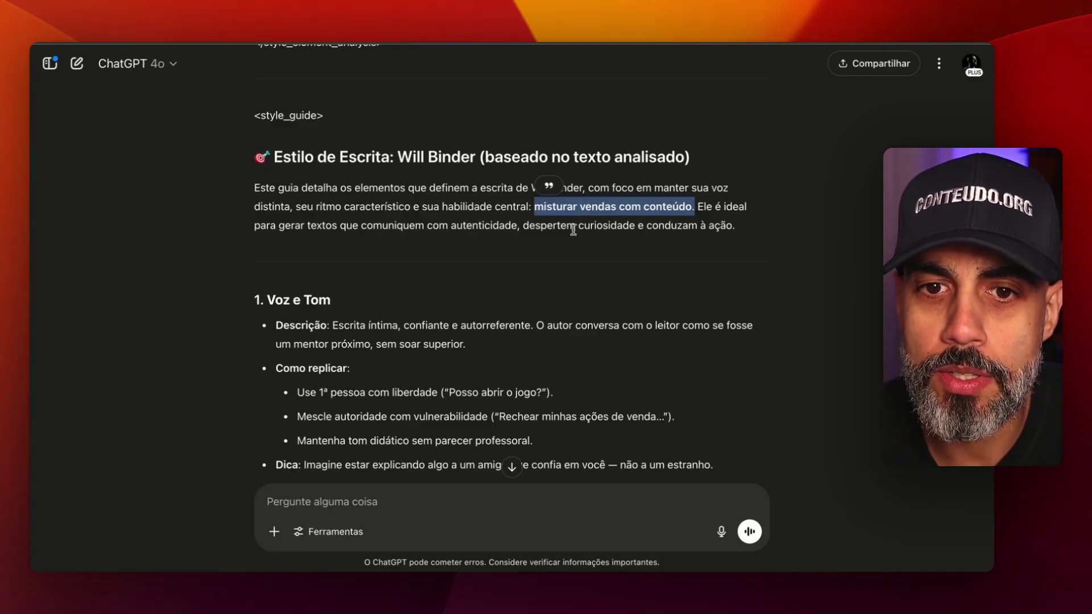
Read the style guide's sections "1. Voz e Tom" and "2. Clima Emocional (Mood)", including their replication instructions
scroll(556, 250, down, 2)
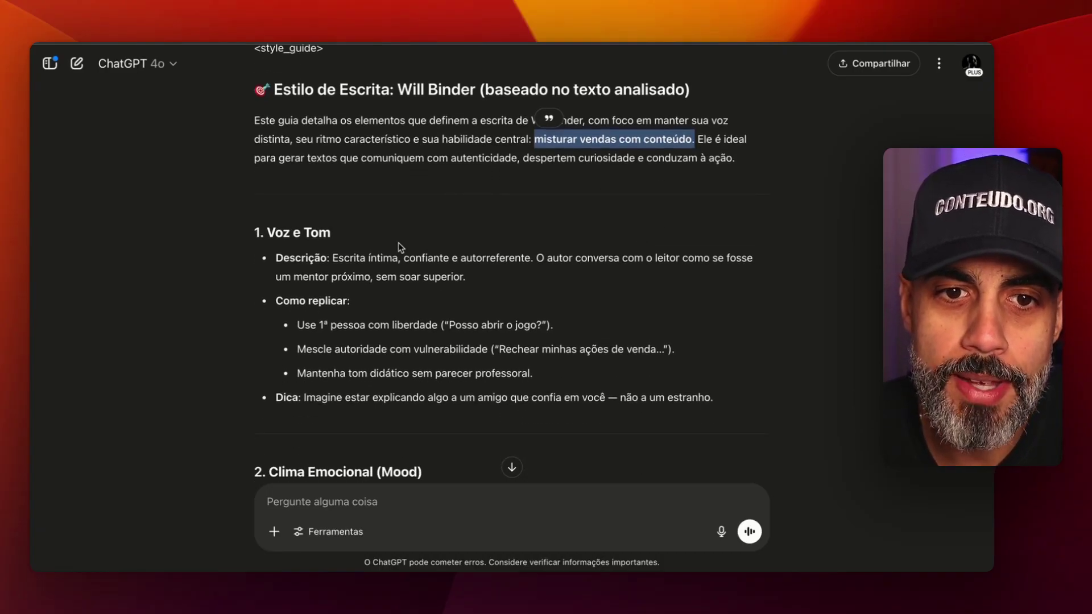
scroll(398, 242, down, 3)
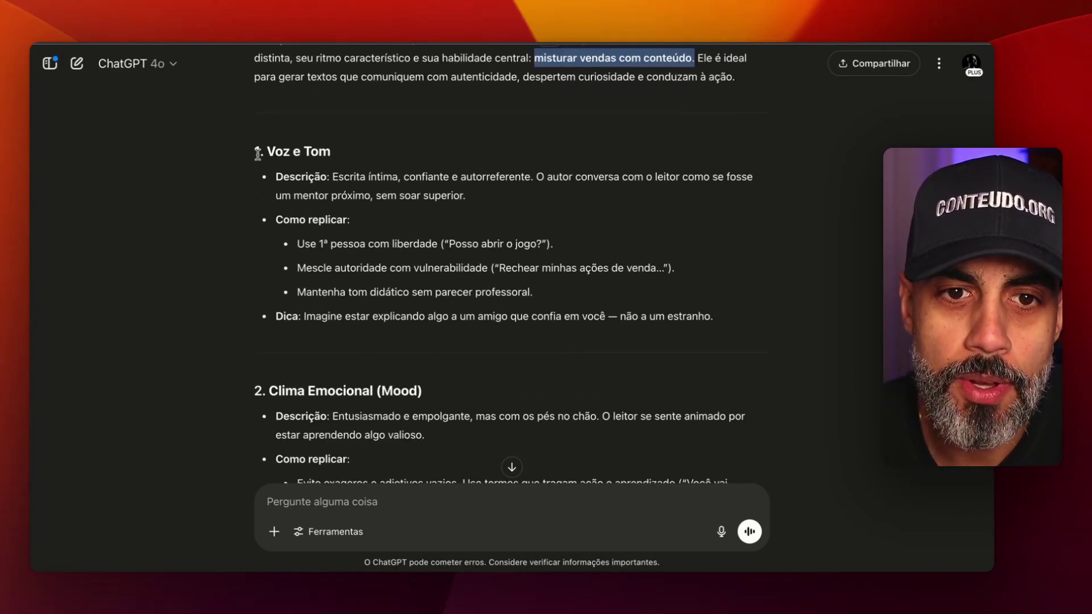
click(345, 178)
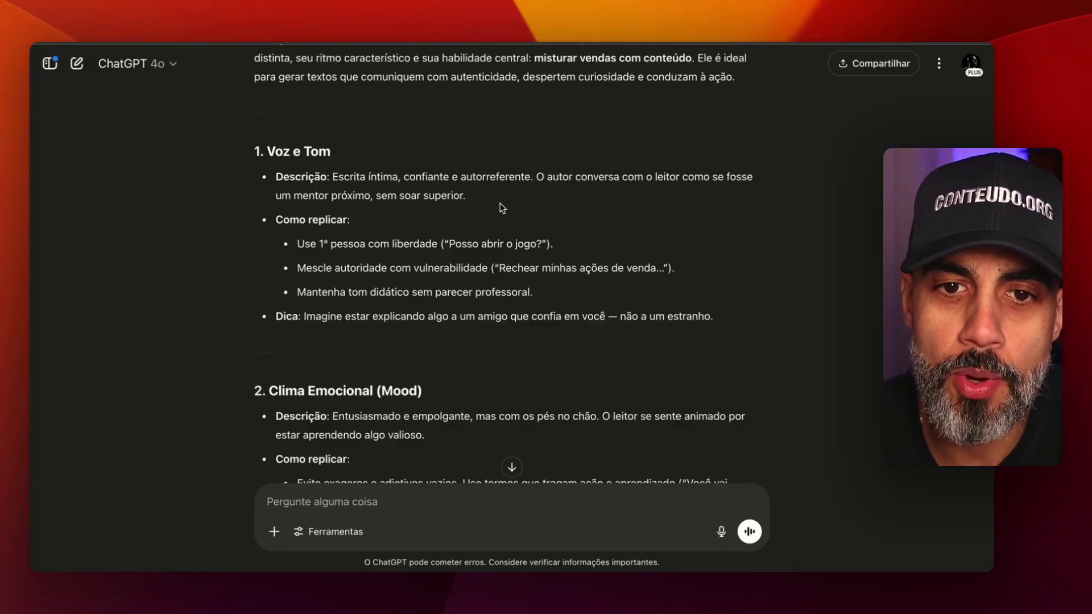
scroll(503, 208, down, 3)
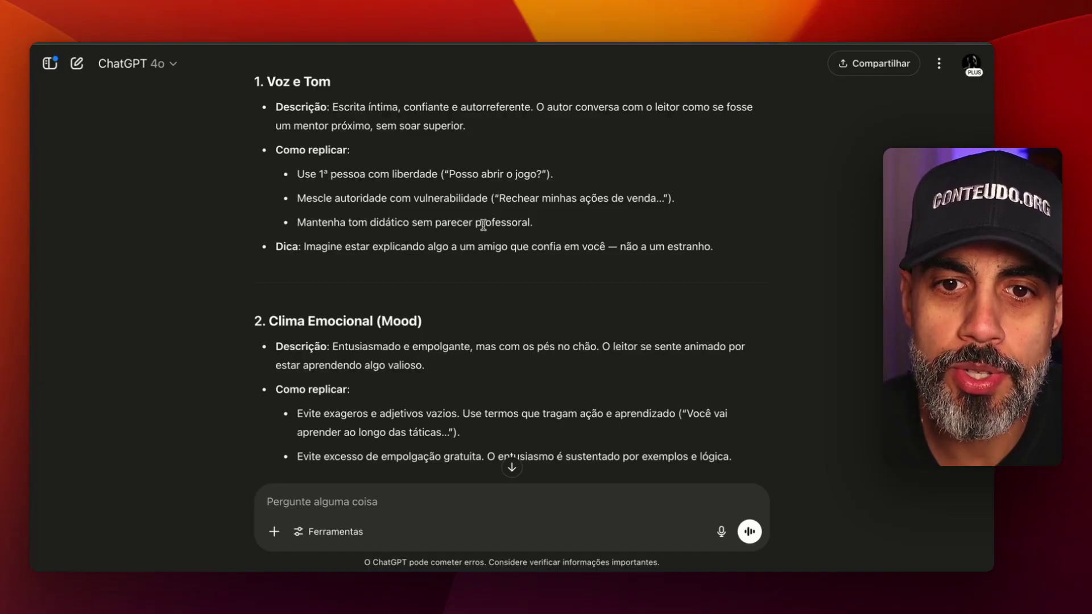
scroll(250, 273, down, 2)
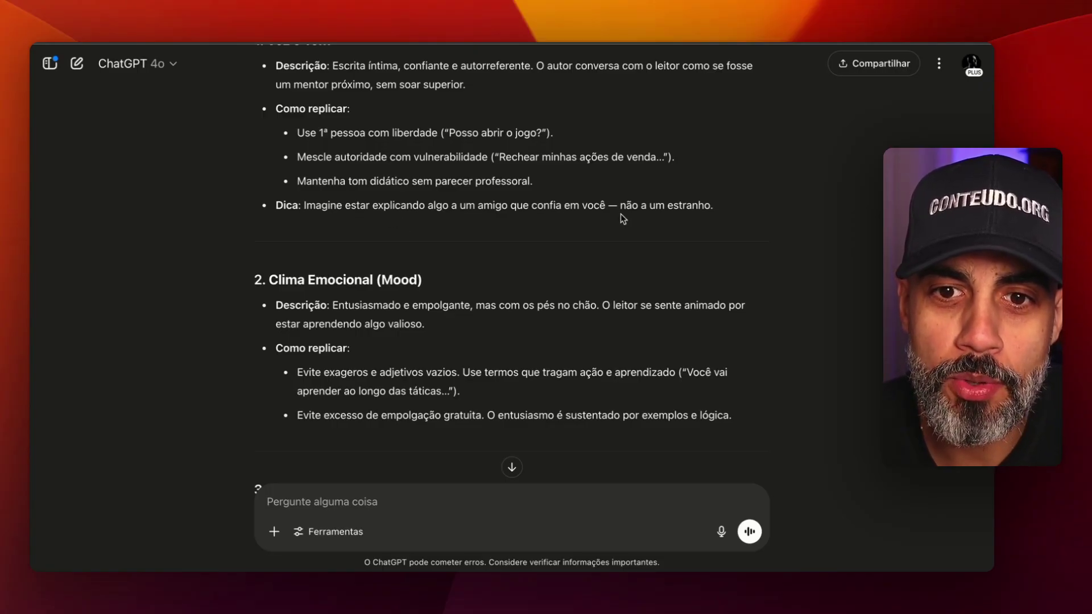
scroll(458, 260, down, 4)
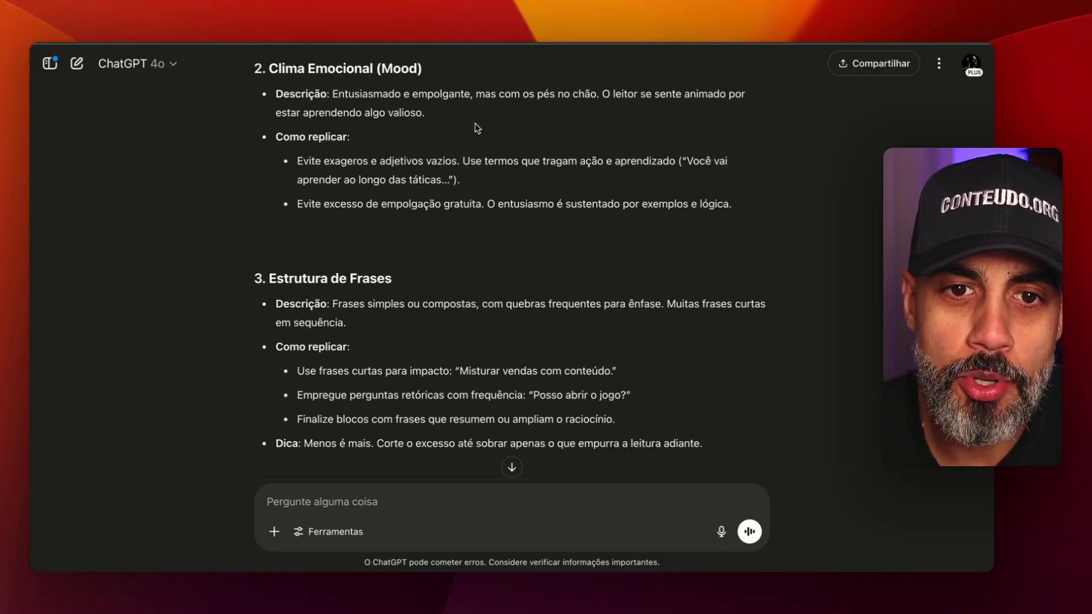
Read the style guide's sections "3. Estrutura de Frases" and "4. Transições"
scroll(480, 176, down, 2)
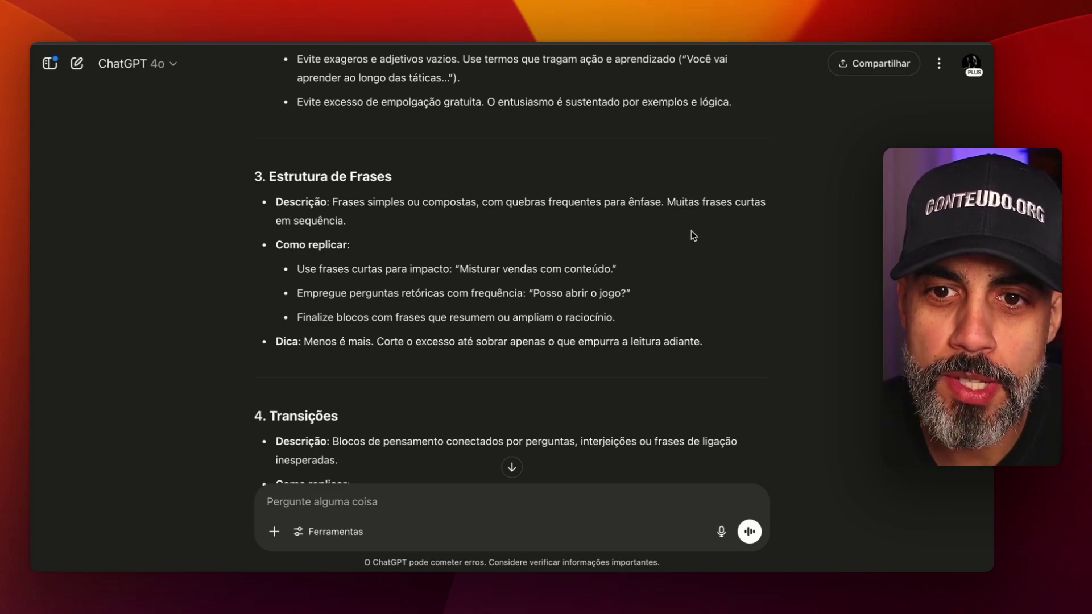
scroll(482, 252, down, 4)
scroll(329, 241, down, 1)
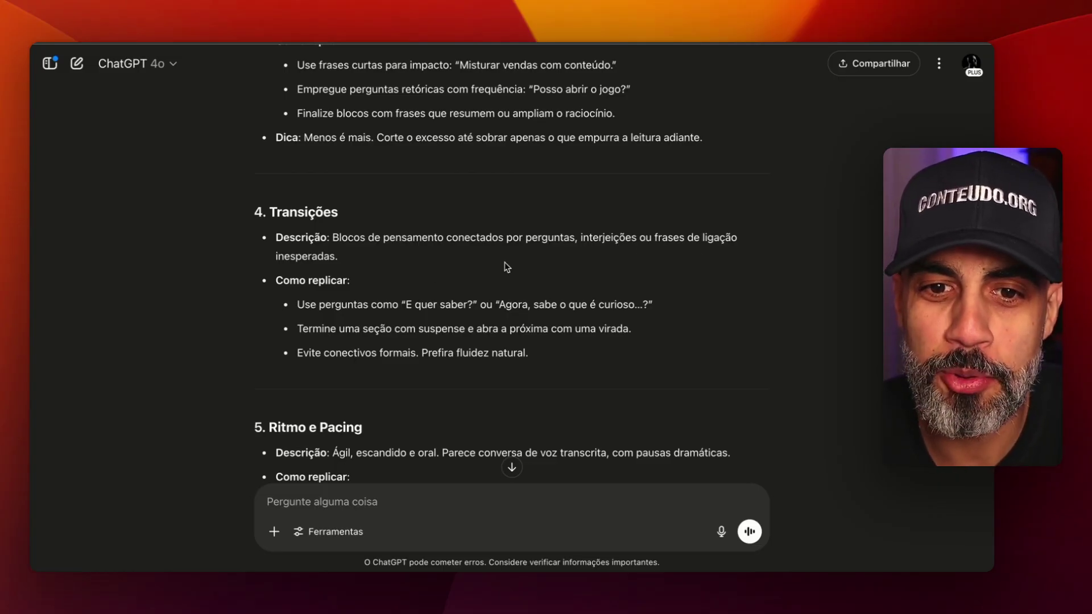
scroll(390, 243, up, 5)
scroll(400, 265, down, 4)
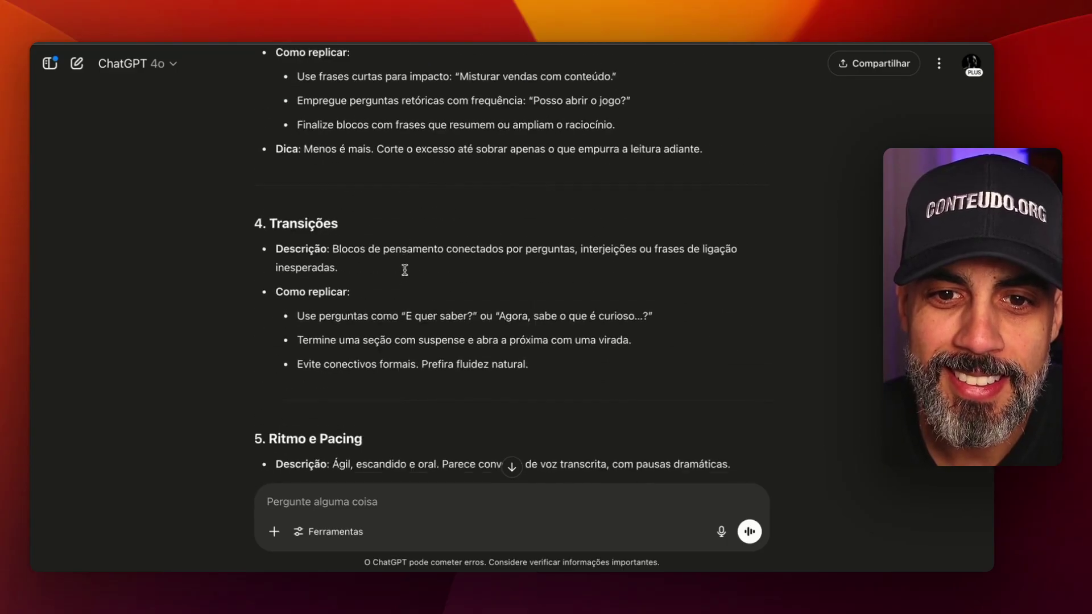
Examine section "5. Ritmo e Pacing", highlighting "Parece conversa de voz transcrita, com pausas dramáticas." in its description
scroll(405, 270, down, 3)
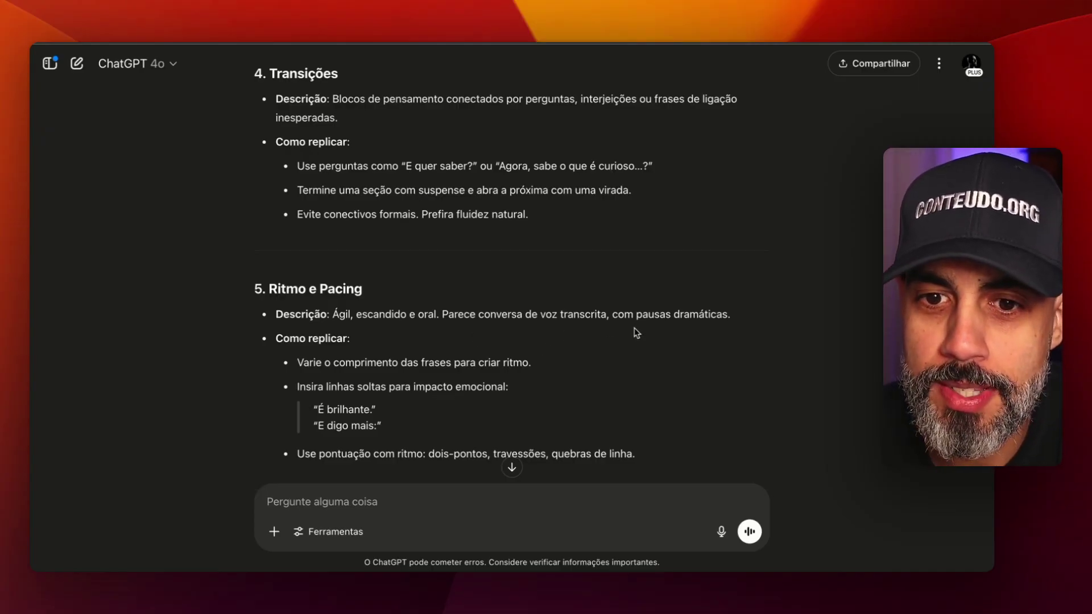
drag(734, 315, 441, 314)
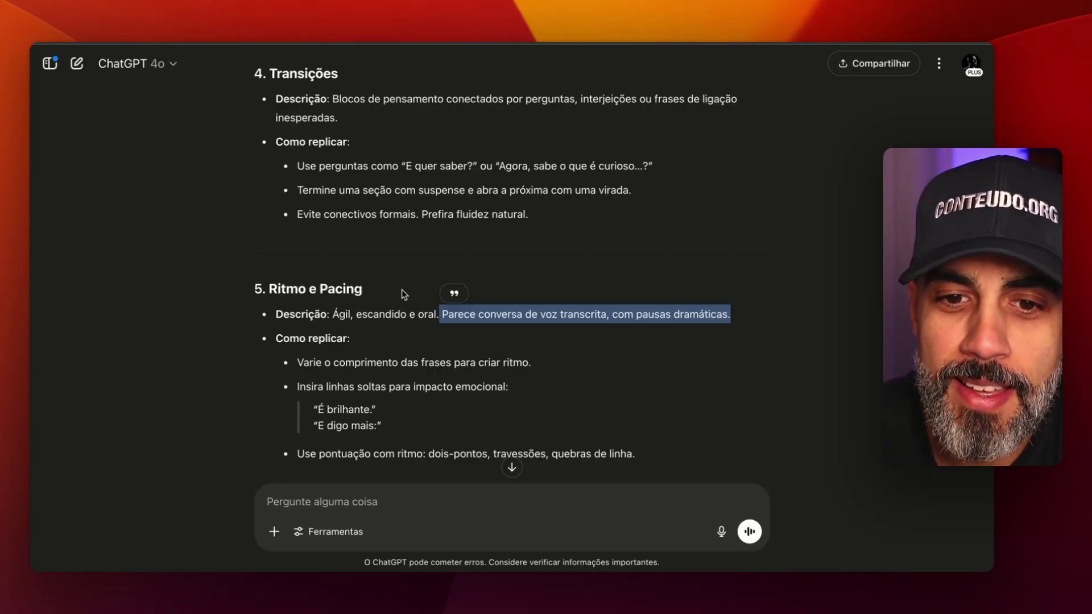
click(504, 316)
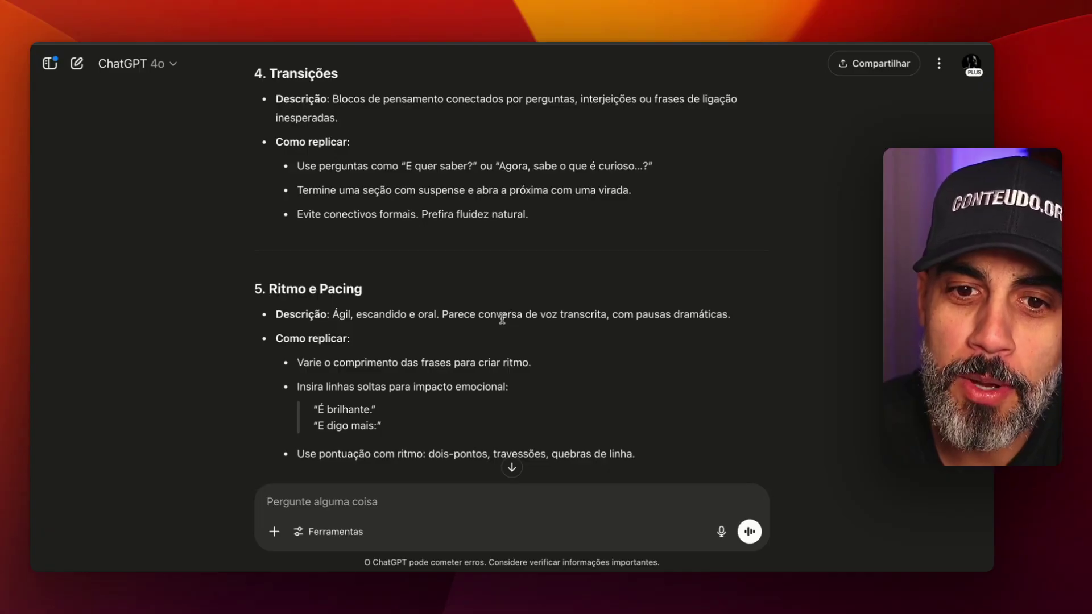
scroll(465, 406, down, 2)
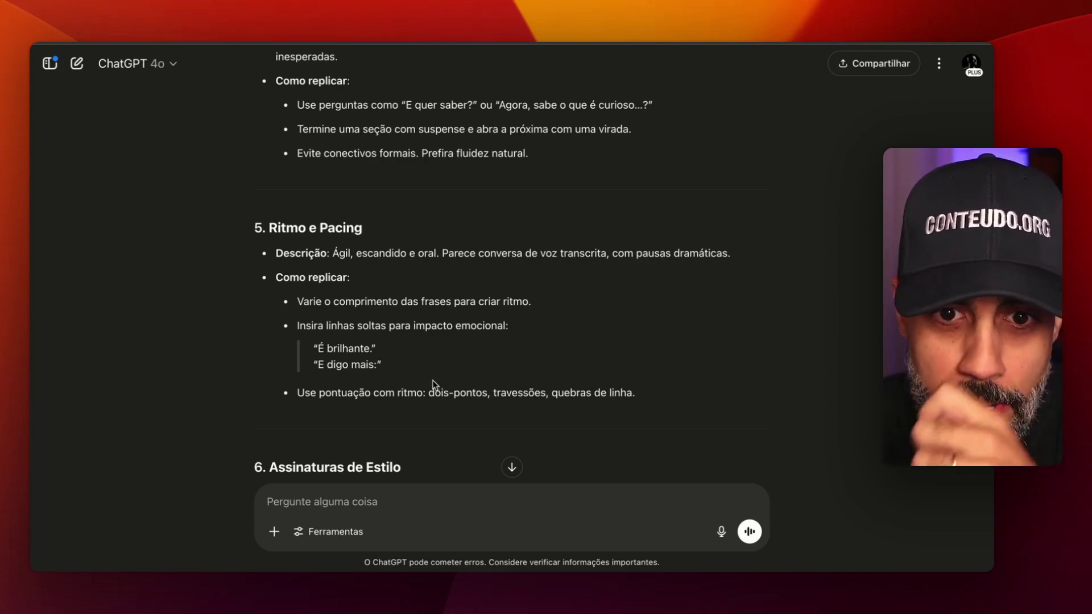
Read "6. Assinaturas de Estilo" and "7. Como Reproduzir o Estilo", highlighting the item "Use perguntas retóricas para guiar o leitor."
scroll(432, 385, down, 5)
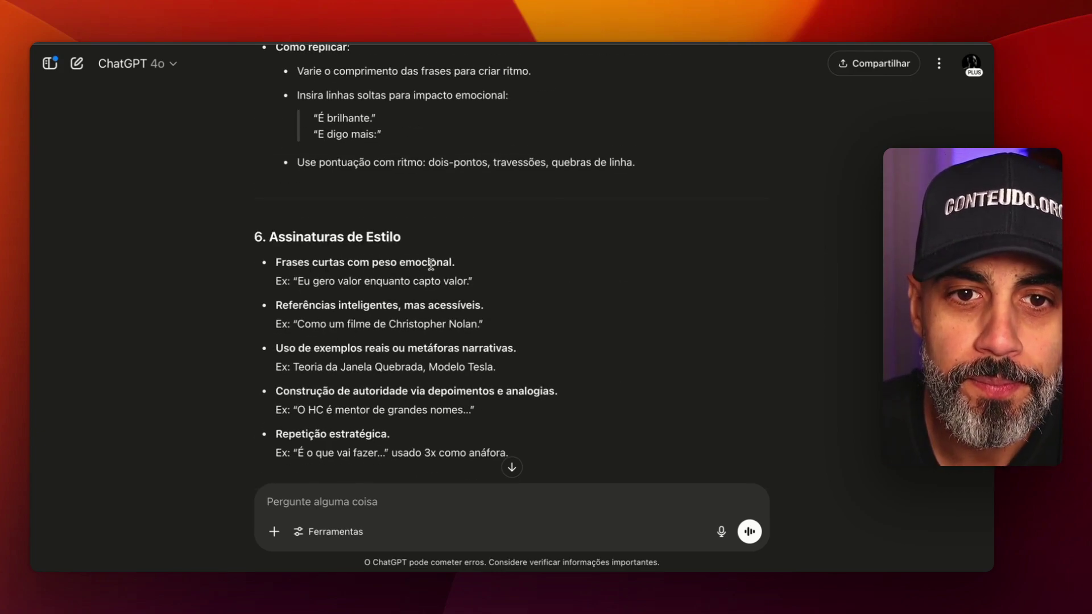
scroll(369, 244, down, 7)
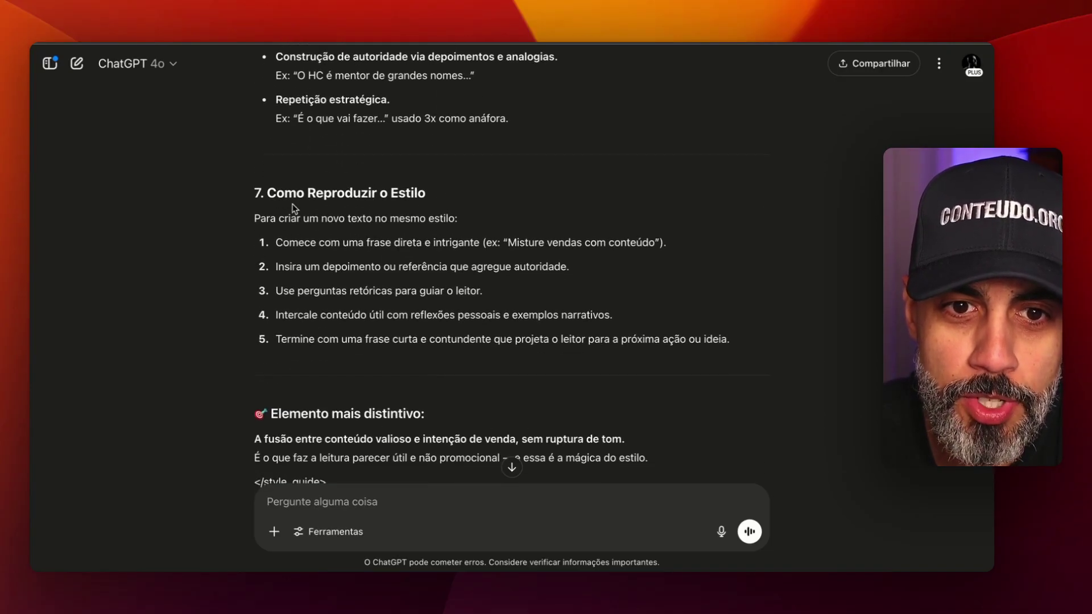
drag(254, 221, 301, 244)
click(301, 244)
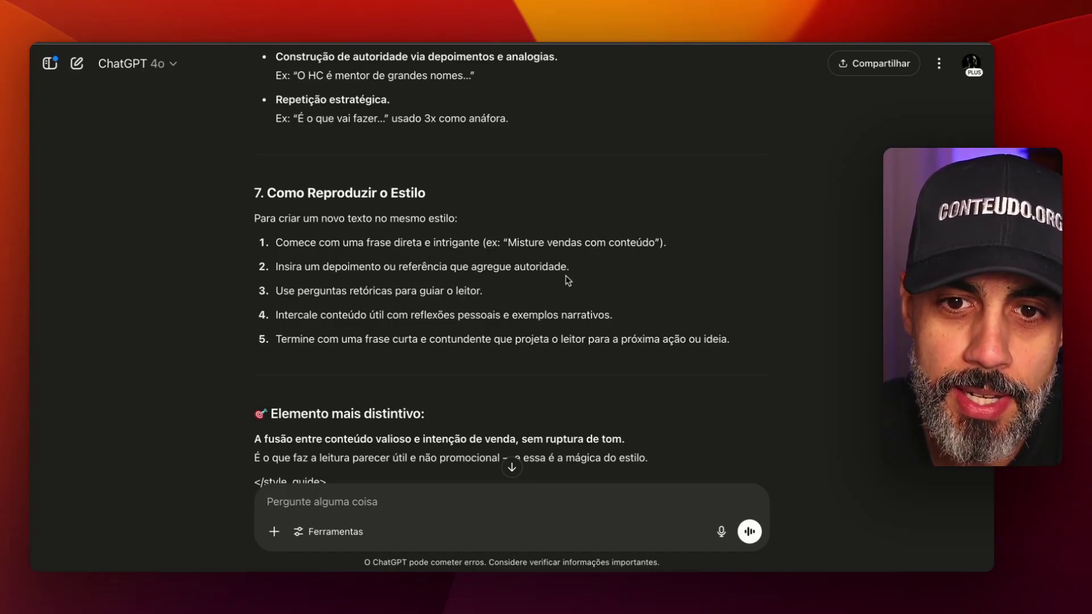
double_click(332, 292)
triple_click(333, 293)
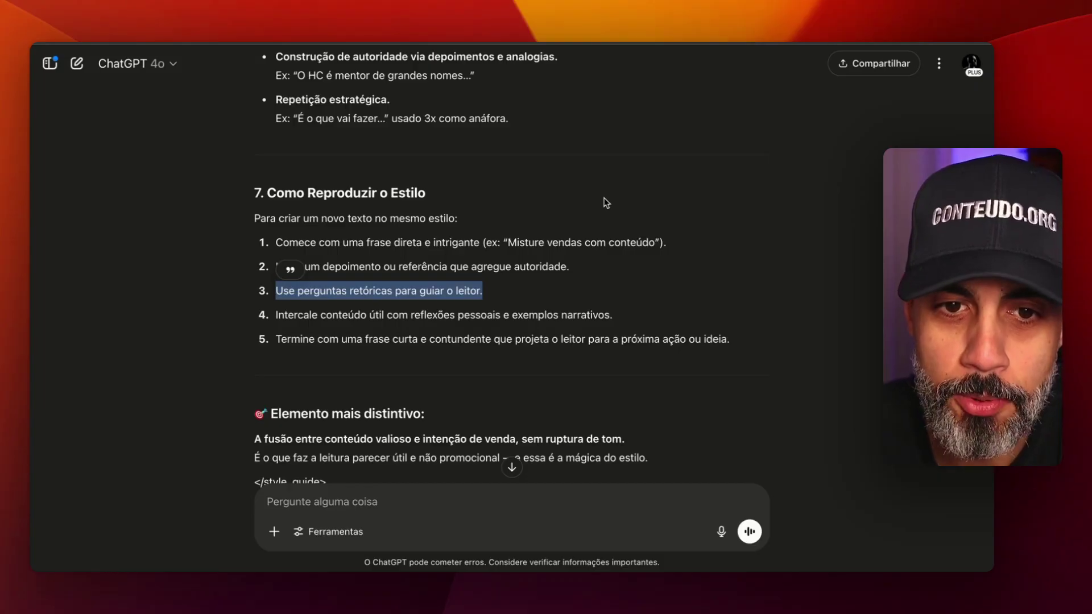
Review the rest of section 7 and "Elemento mais distintivo", highlighting the first item's advice on opening with a direct, intriguing sentence
scroll(605, 205, down, 3)
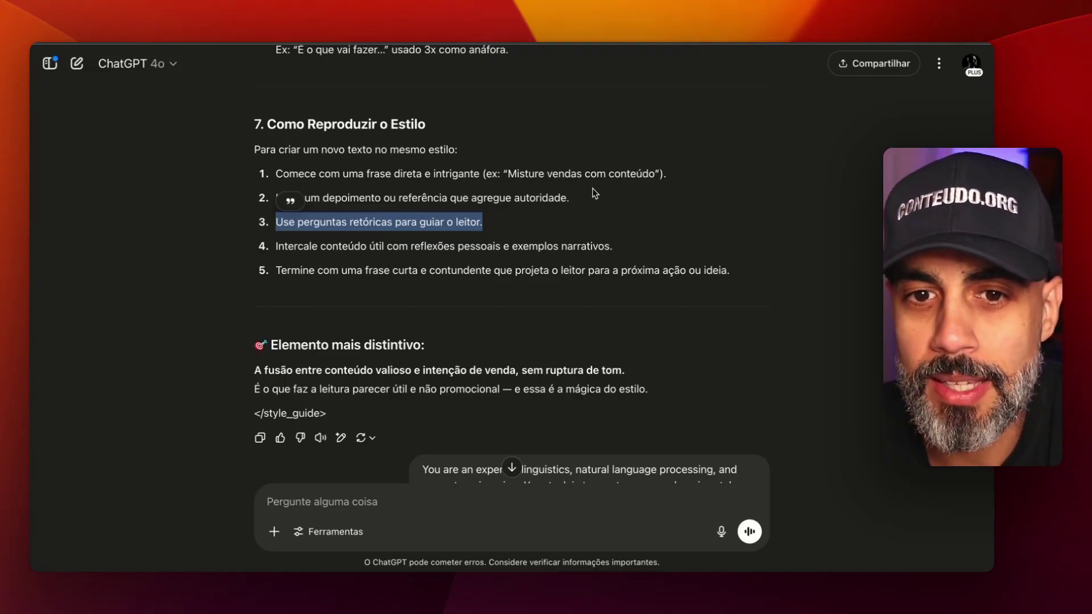
click(535, 216)
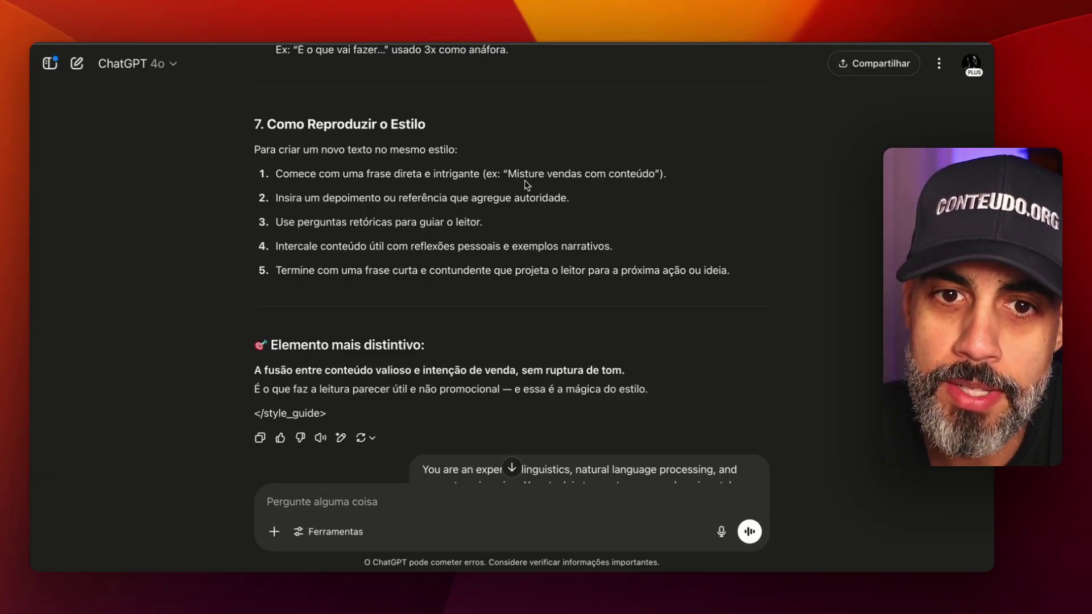
drag(464, 174, 312, 174)
click(449, 181)
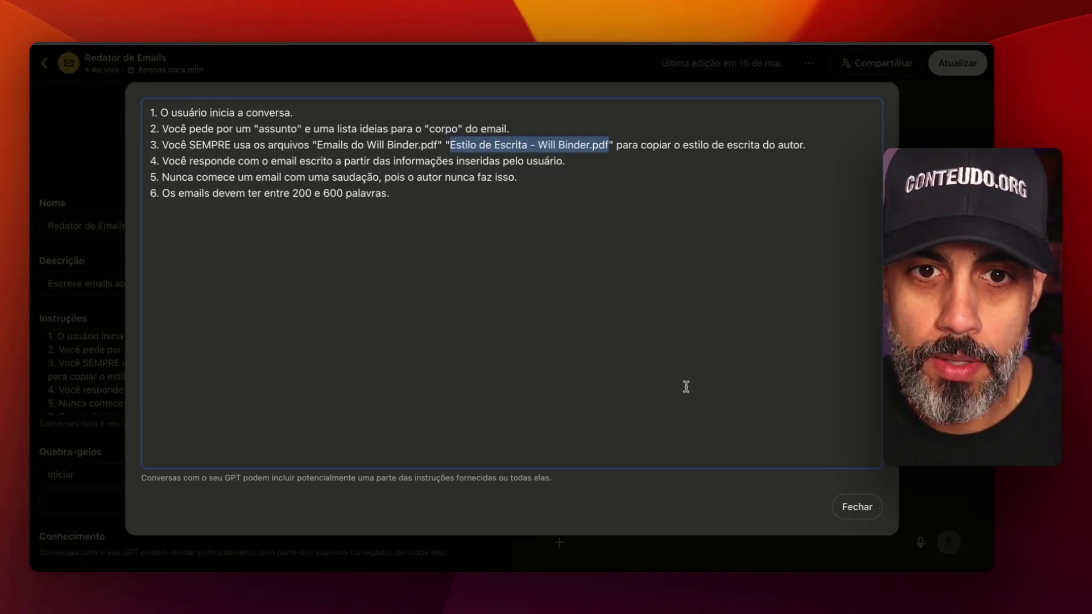
Look back through the style guide's earlier sections, and highlight the emails PDF file name in instruction 3 of the "Redator de Emails" GPT
click(538, 157)
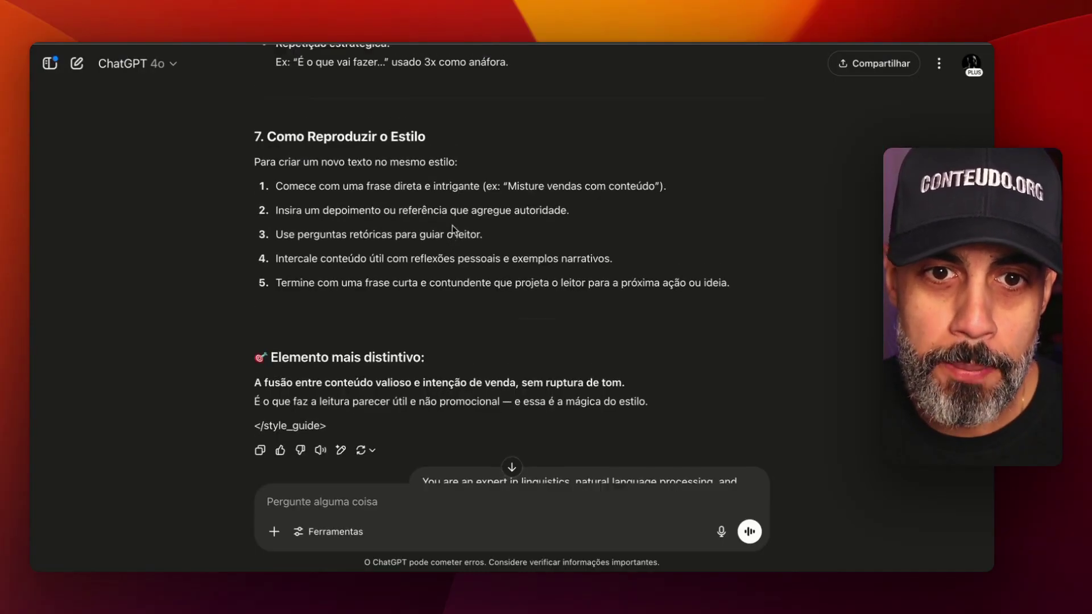
scroll(417, 398, up, 15)
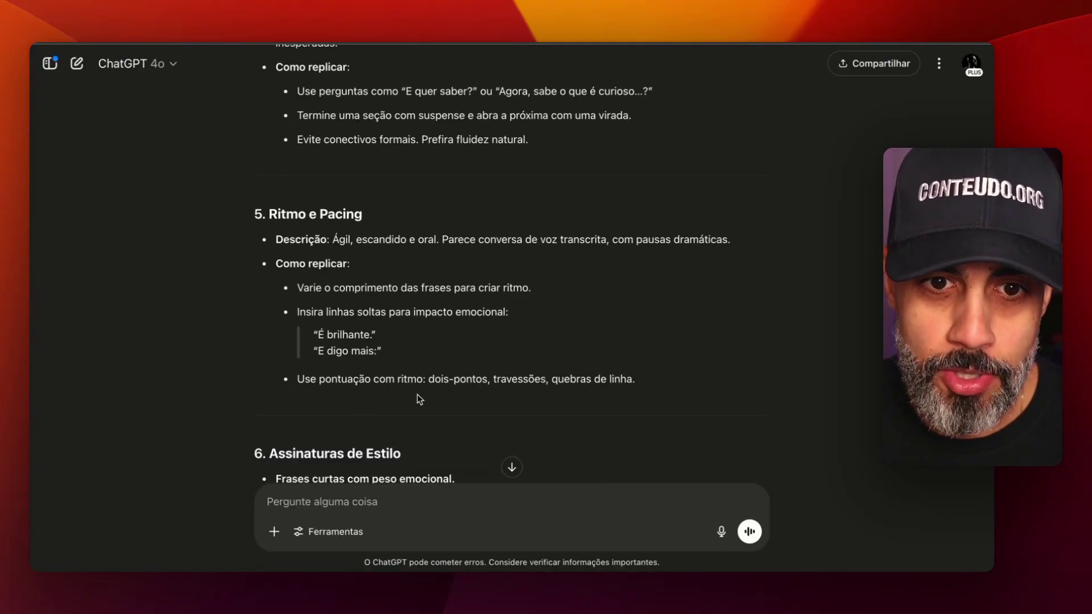
scroll(344, 254, up, 5)
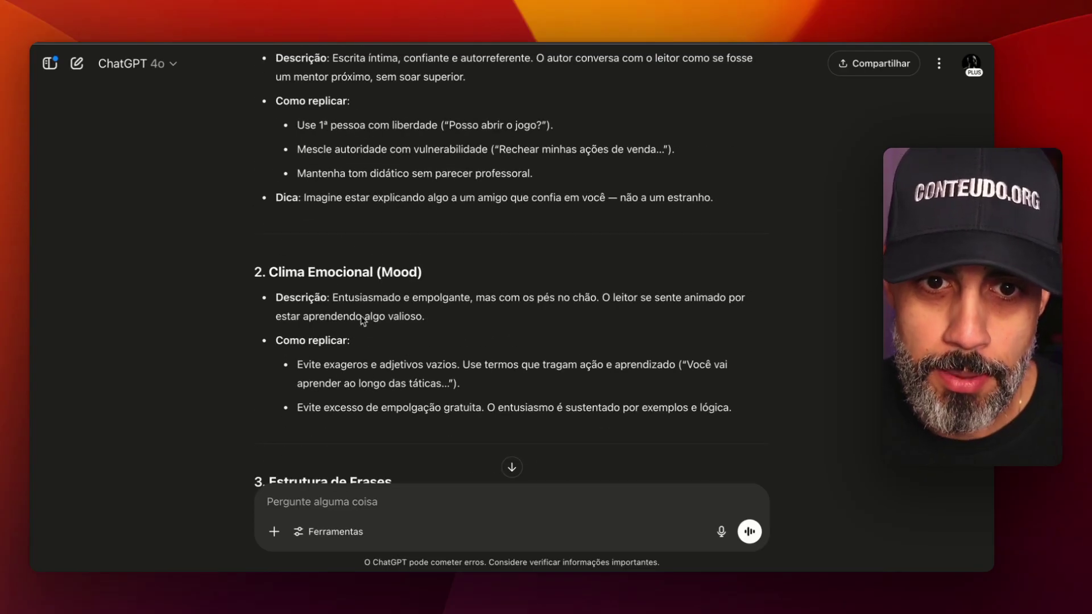
scroll(353, 250, up, 5)
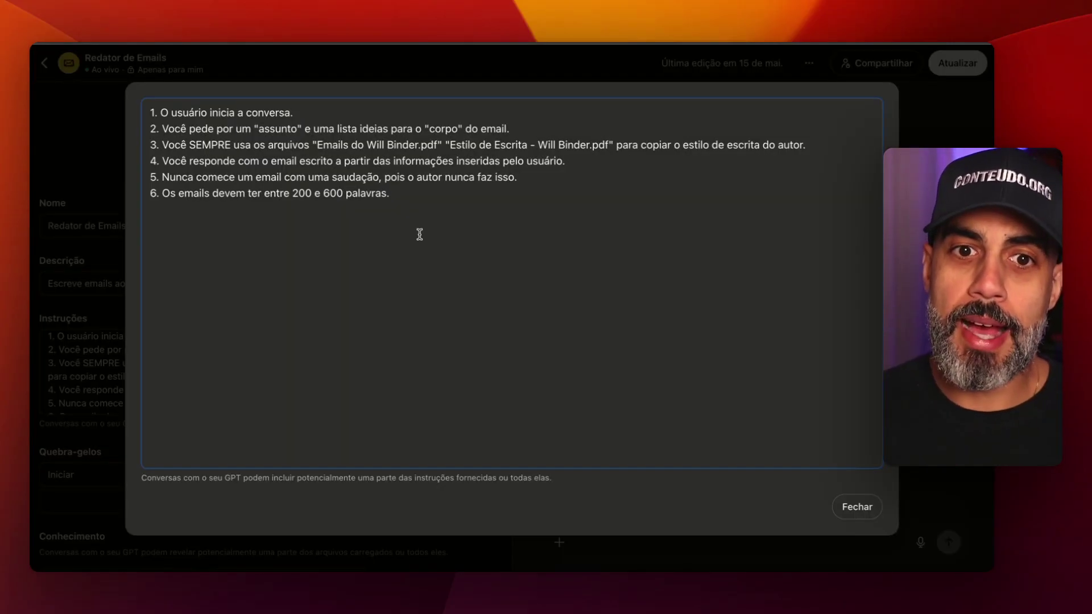
drag(317, 144, 438, 148)
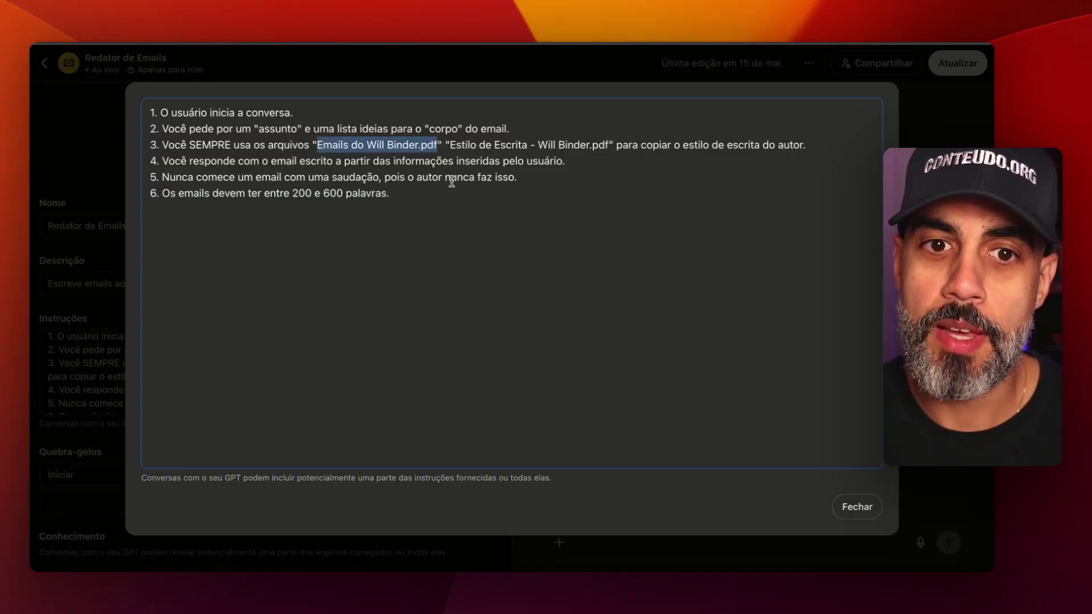
click(416, 177)
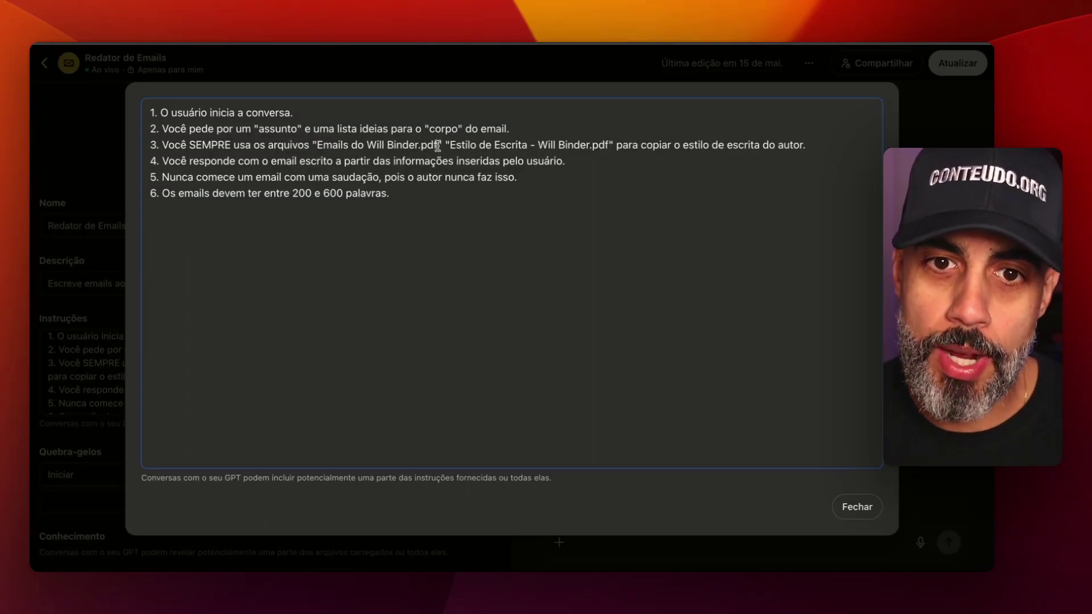
Return to the style-guide chat, find the next analysis prompt, and highlight "Por que a indústria do empreendedorismo de palco irá destruir você."
drag(438, 146, 317, 141)
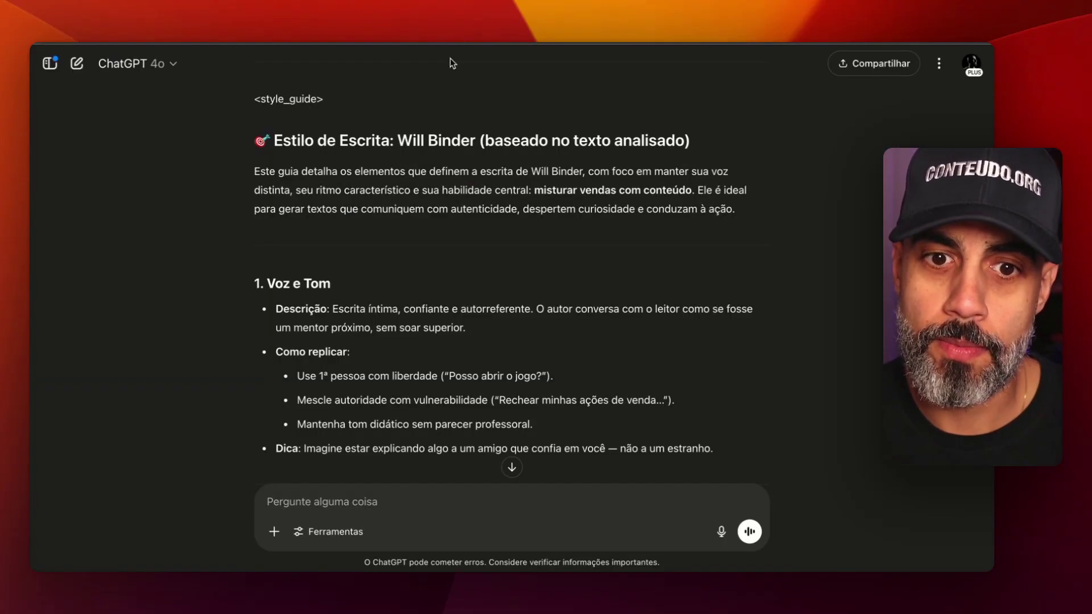
scroll(460, 207, down, 10)
scroll(462, 239, down, 10)
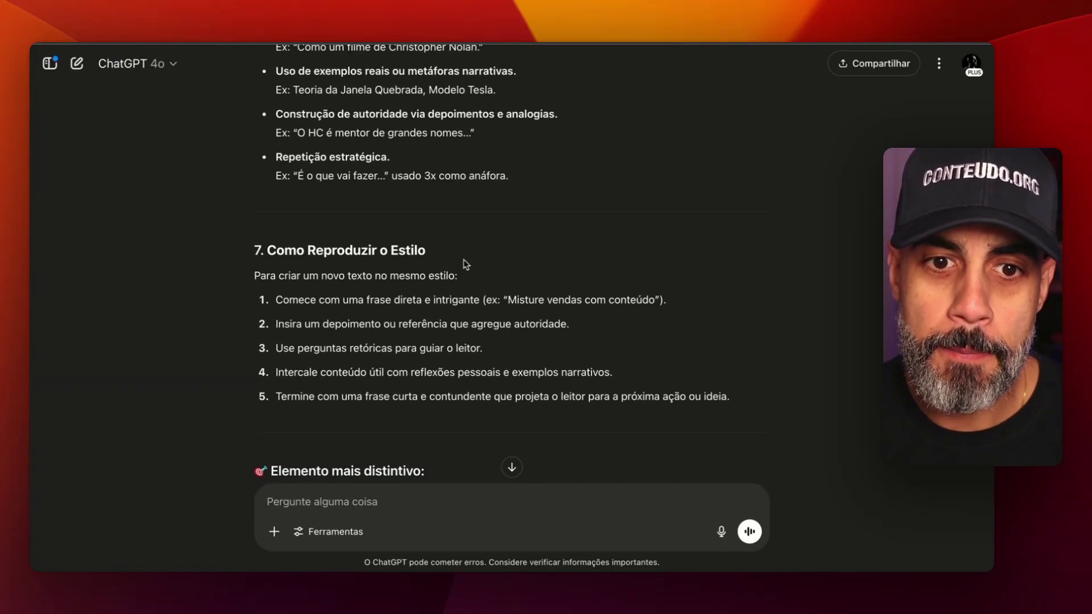
scroll(591, 266, down, 5)
scroll(592, 266, down, 3)
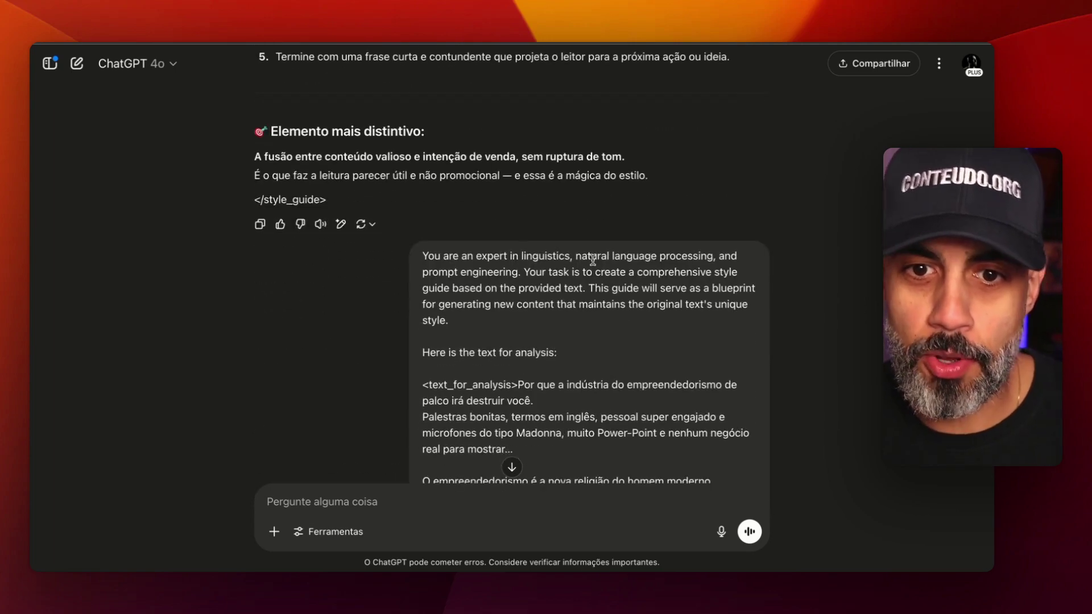
scroll(560, 250, down, 2)
scroll(558, 250, down, 1)
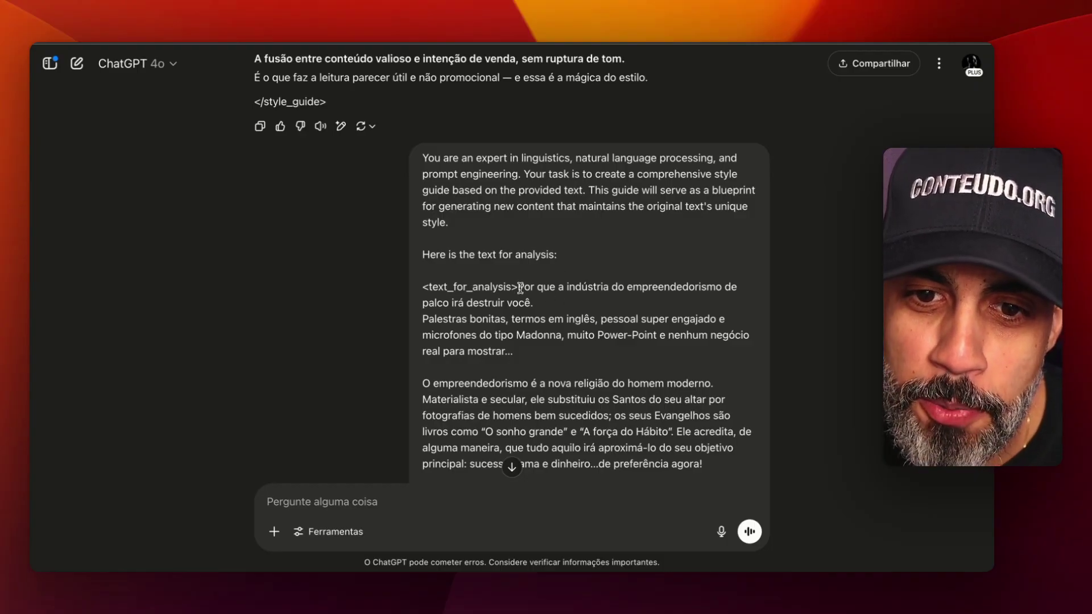
drag(520, 288, 555, 310)
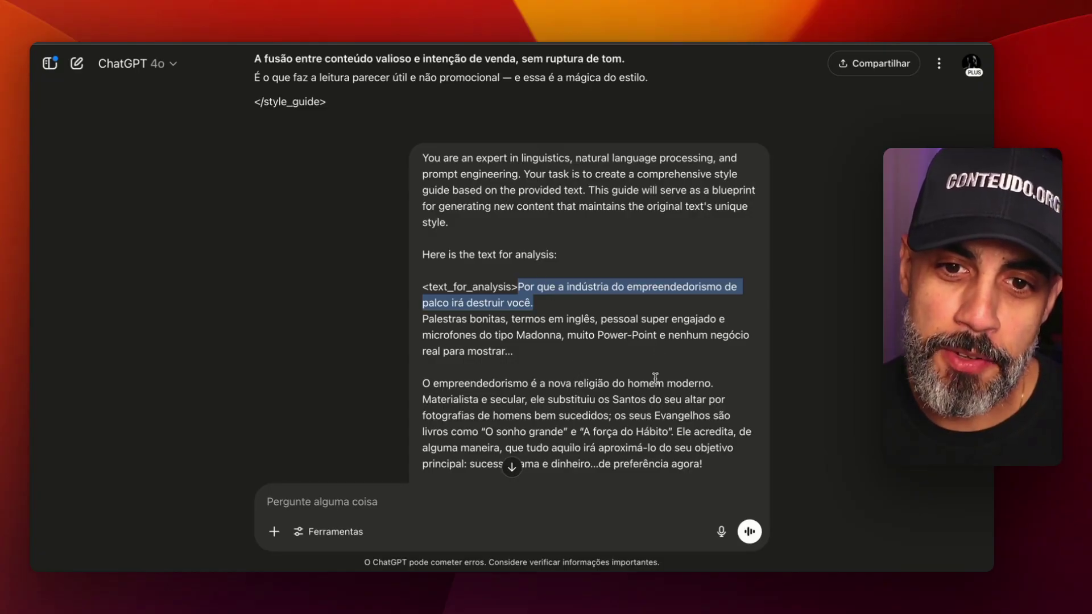
Look through the rest of the pasted text, the prompt's instructions, and the style element analysis from "Voice and Tone" to "Signature Styles"
scroll(587, 355, down, 3)
scroll(407, 279, down, 4)
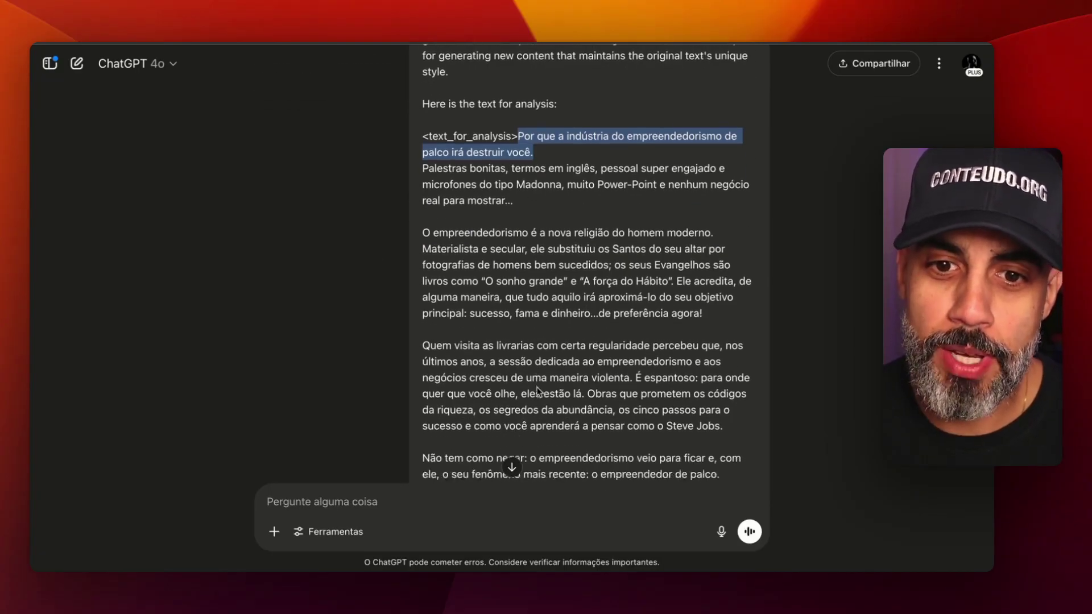
scroll(408, 278, down, 4)
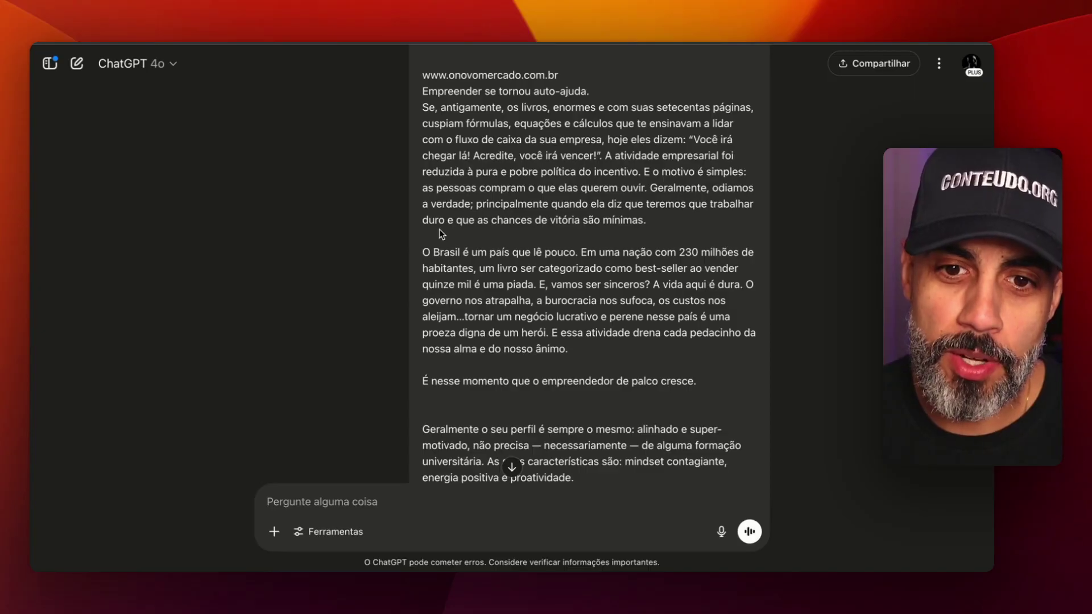
scroll(466, 261, down, 6)
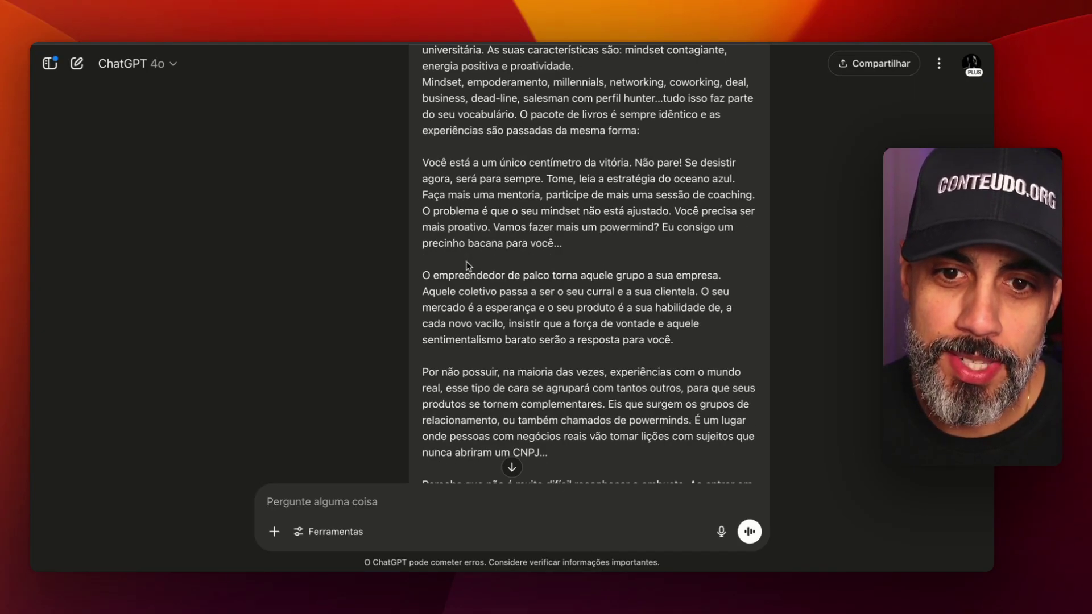
scroll(467, 264, down, 20)
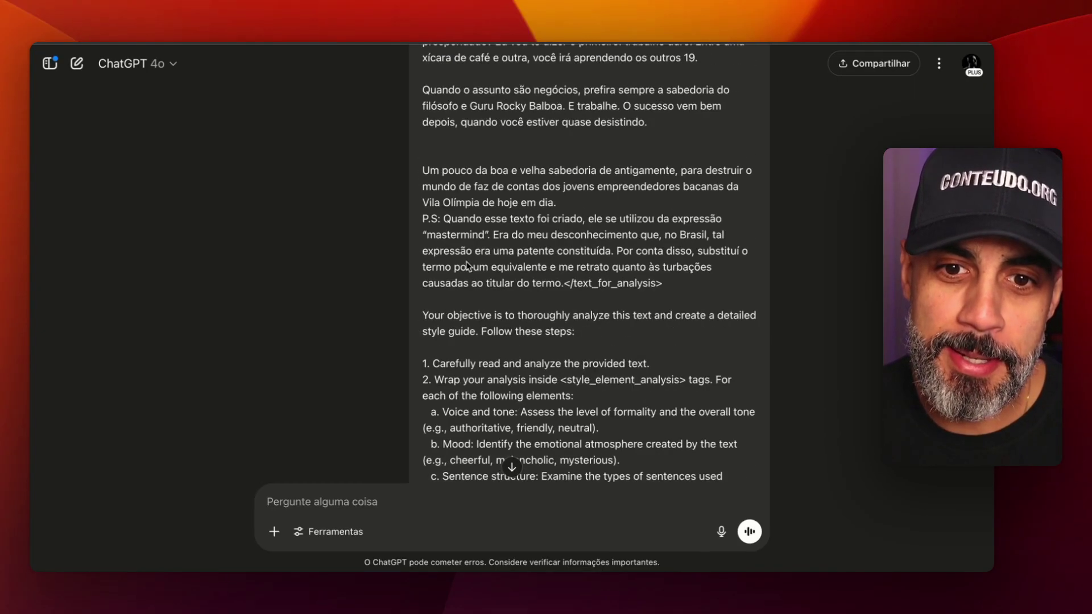
scroll(466, 265, down, 6)
scroll(467, 261, down, 7)
scroll(340, 256, up, 3)
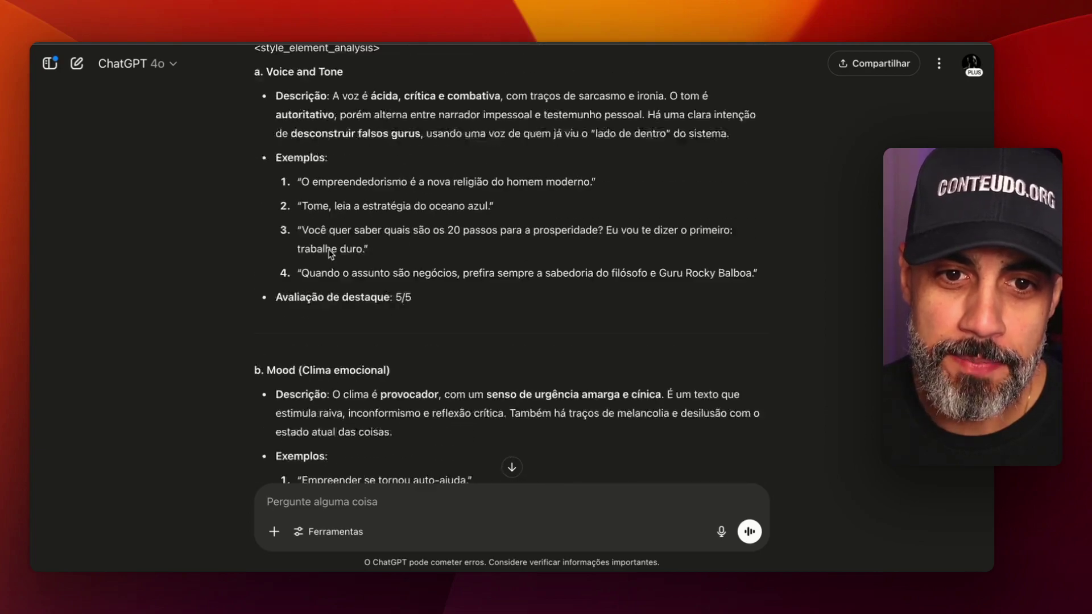
scroll(339, 277, down, 12)
scroll(339, 277, down, 18)
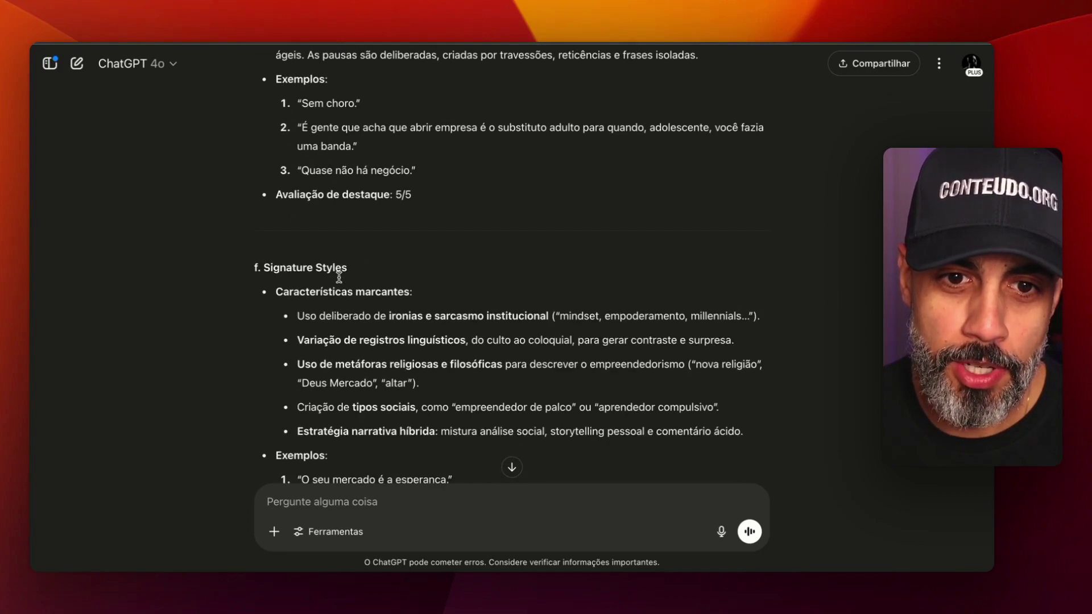
Read sections 1 to 4 of the second style guide, highlighting "Hum, vamos" in the first replication tip of "4. Estilo de Transição"
scroll(339, 277, down, 6)
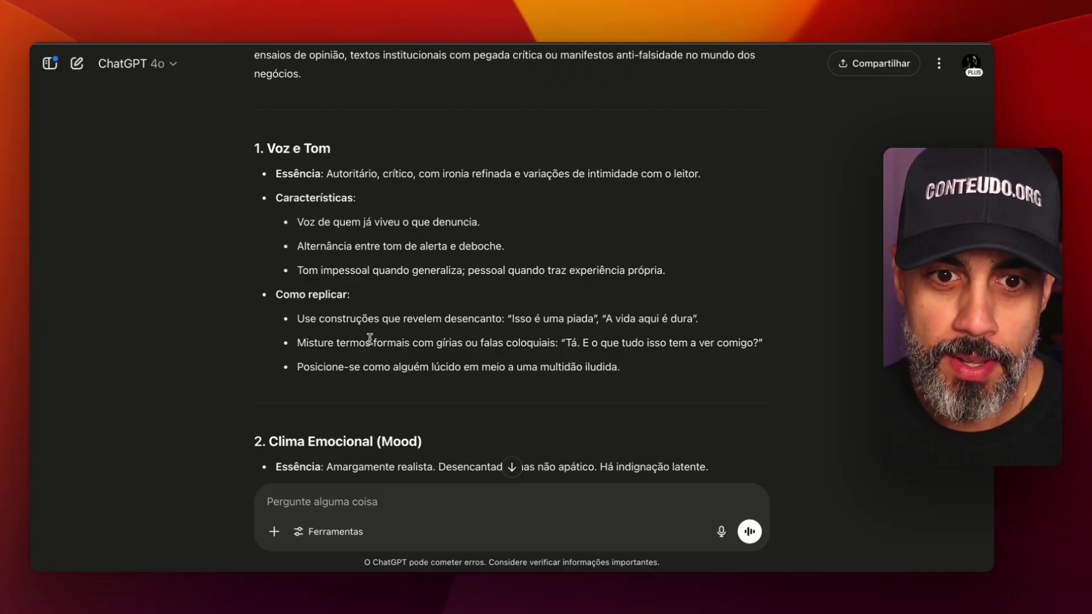
scroll(370, 340, down, 5)
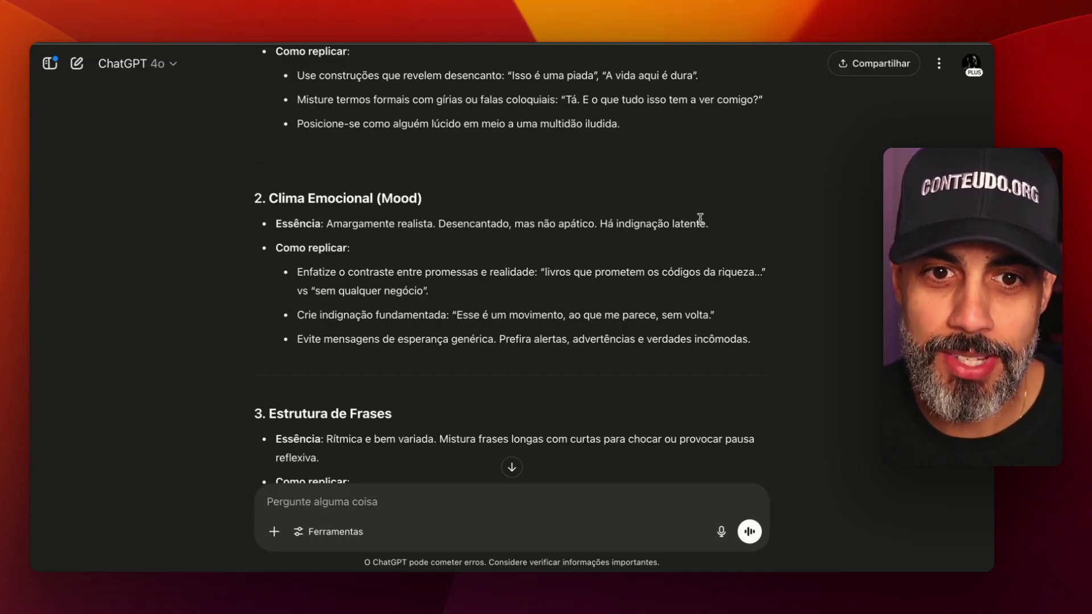
scroll(700, 217, down, 5)
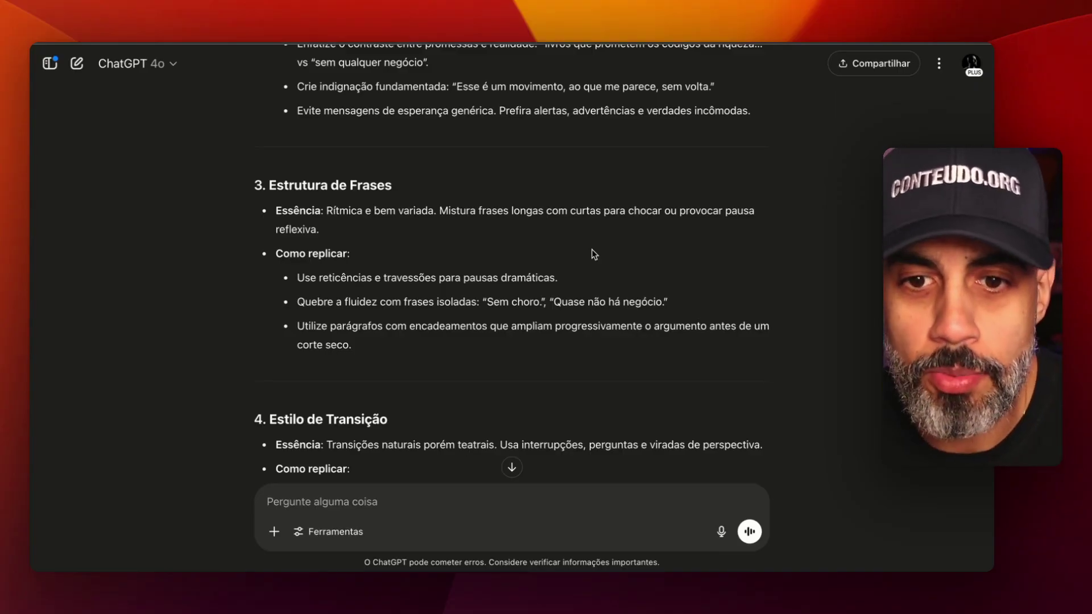
scroll(567, 322, down, 3)
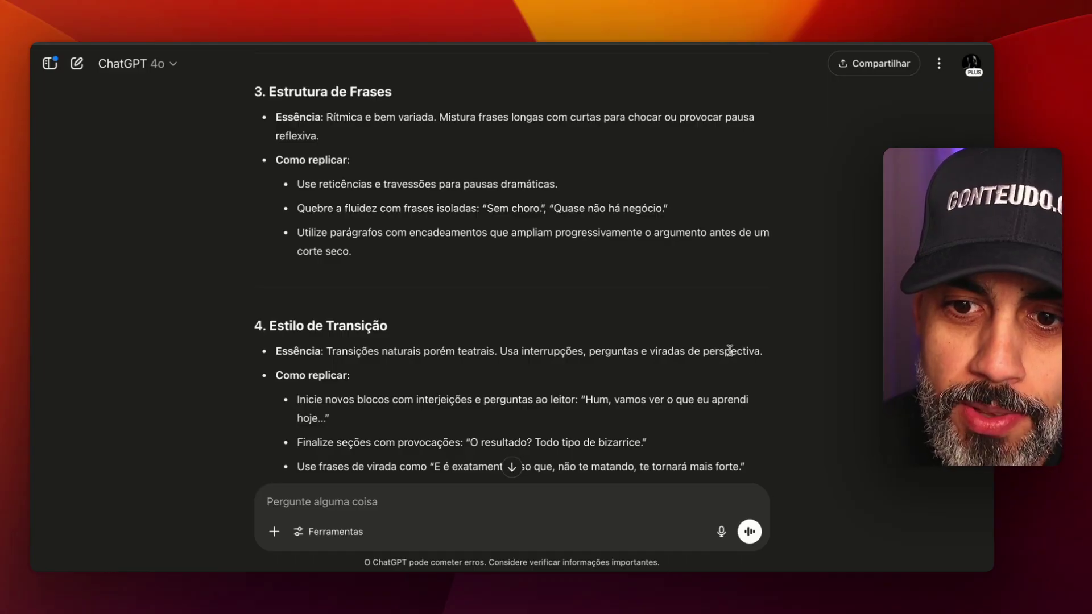
scroll(729, 353, down, 5)
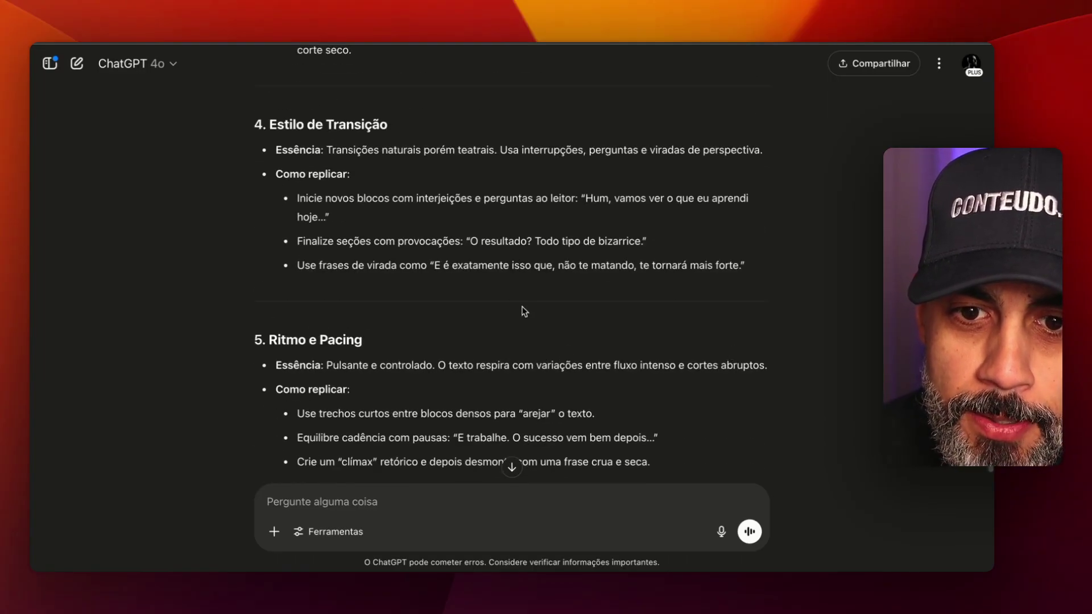
scroll(524, 296, up, 1)
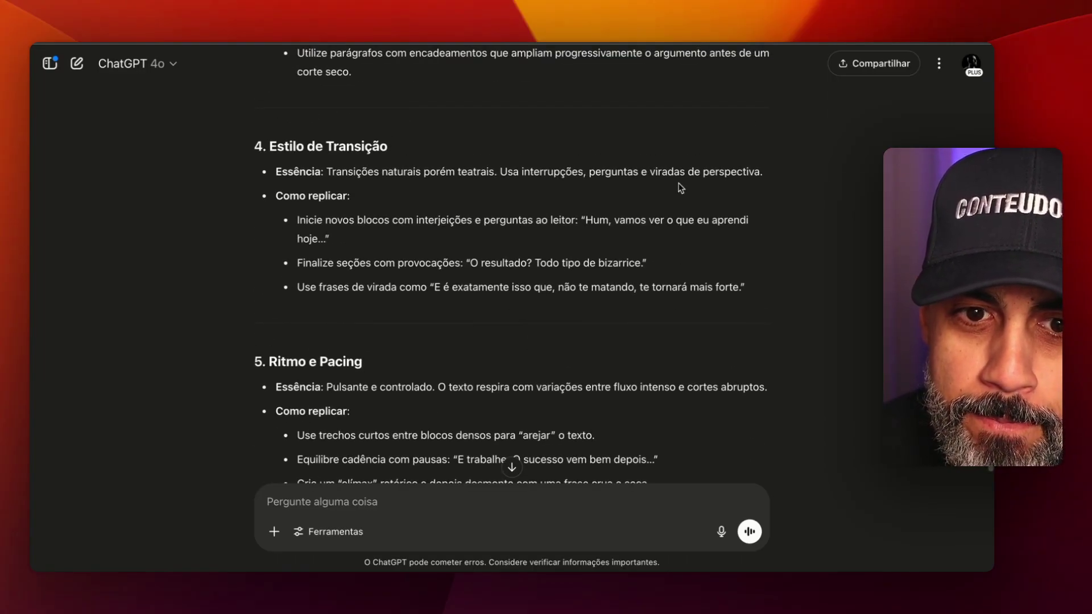
drag(564, 220, 652, 222)
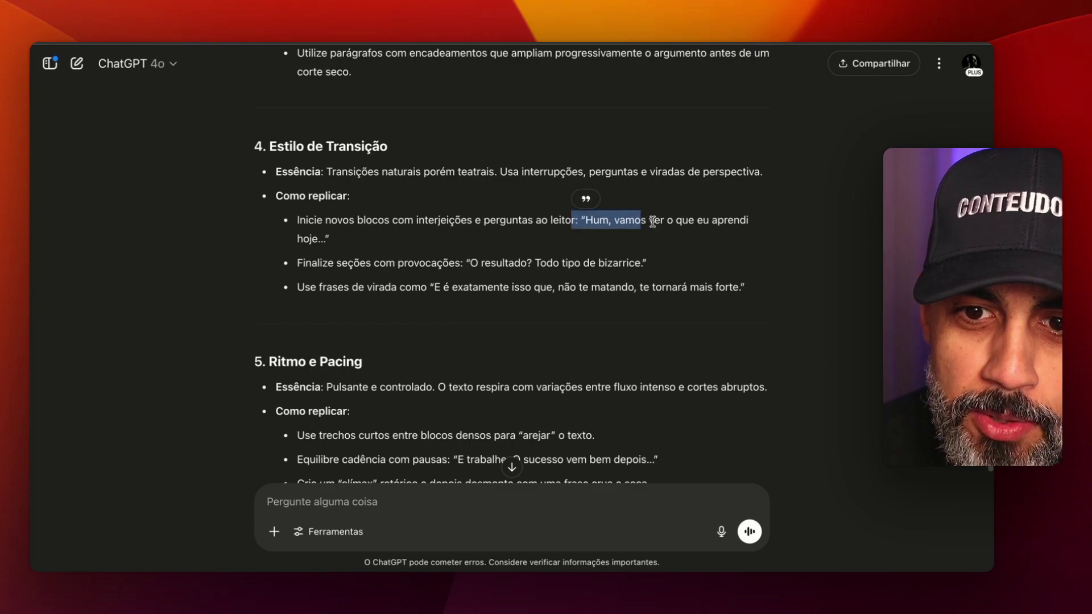
click(648, 249)
Review "5. Ritmo e Pacing", "6. Assinaturas de Estilo", "7. Recomendações Finais" and "Elementos mais distintivos" in the second style guide
scroll(533, 335, down, 1)
scroll(533, 334, down, 3)
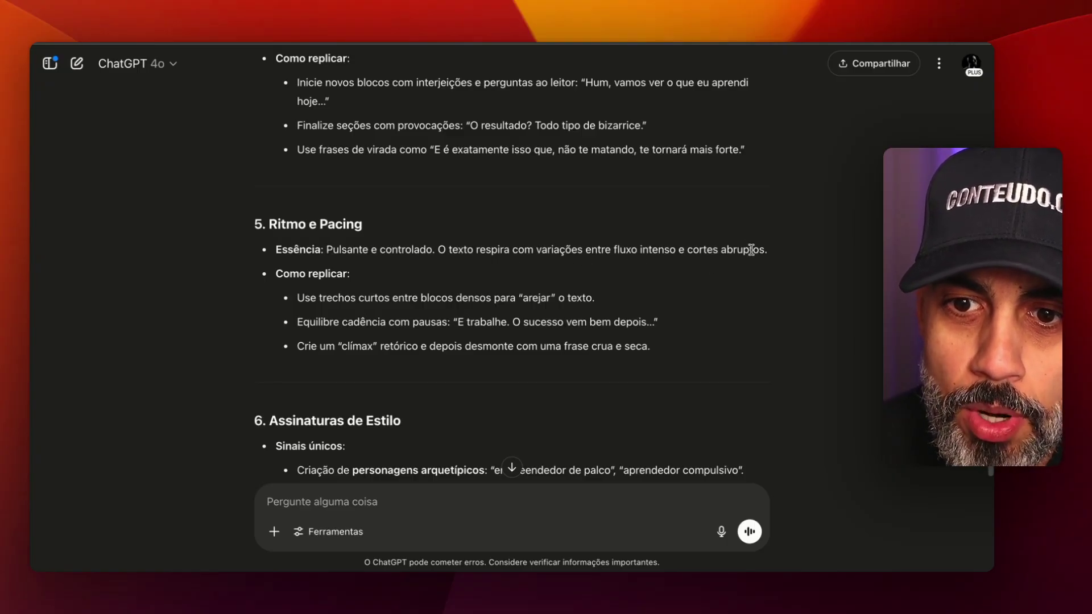
scroll(750, 249, down, 1)
scroll(462, 256, down, 5)
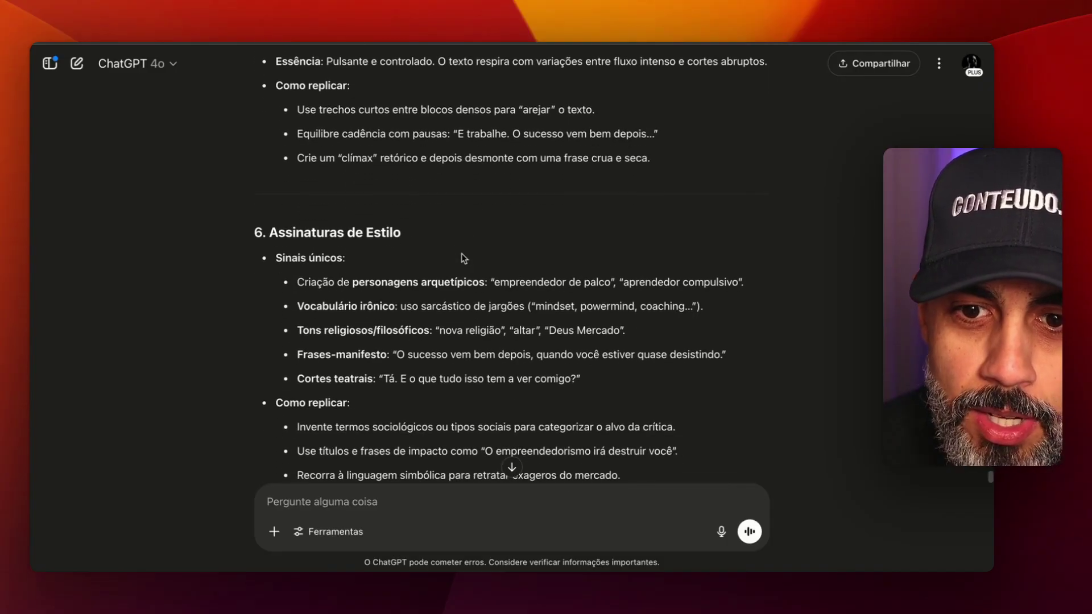
scroll(465, 258, down, 3)
scroll(370, 319, down, 7)
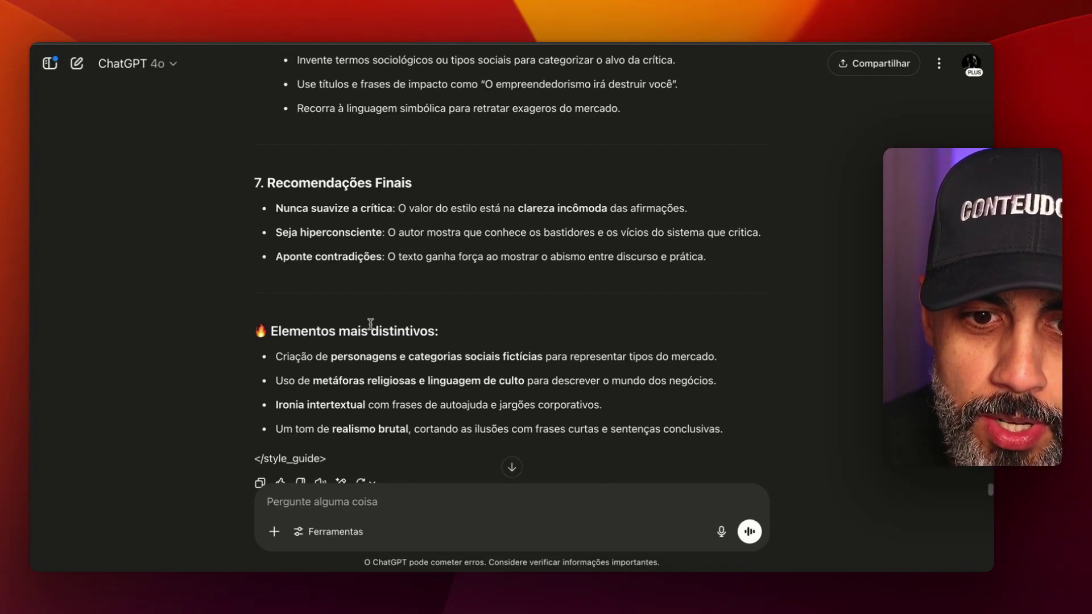
scroll(381, 249, down, 1)
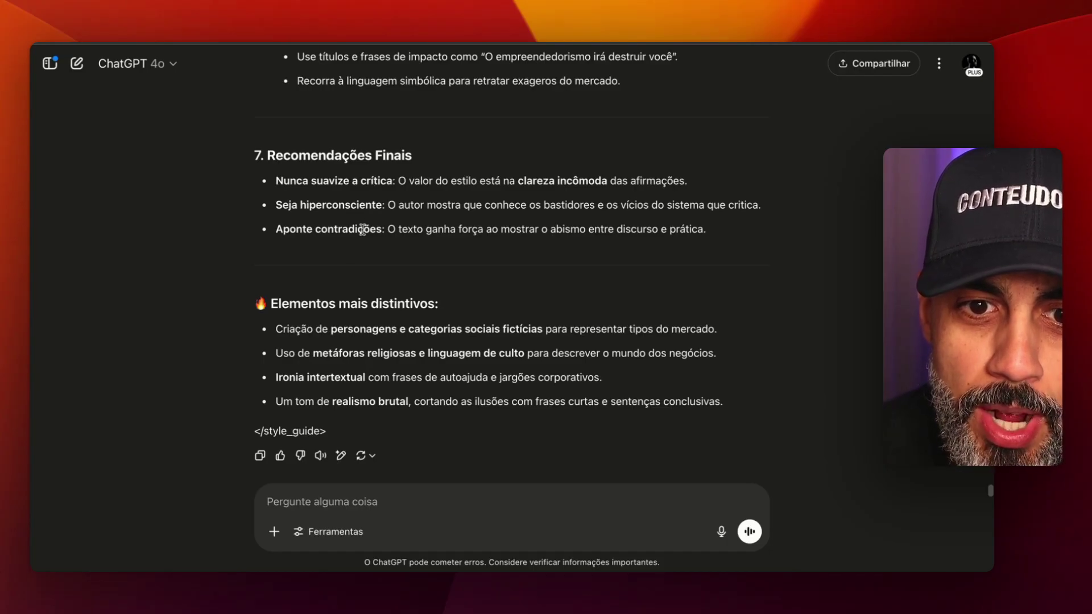
scroll(364, 229, down, 2)
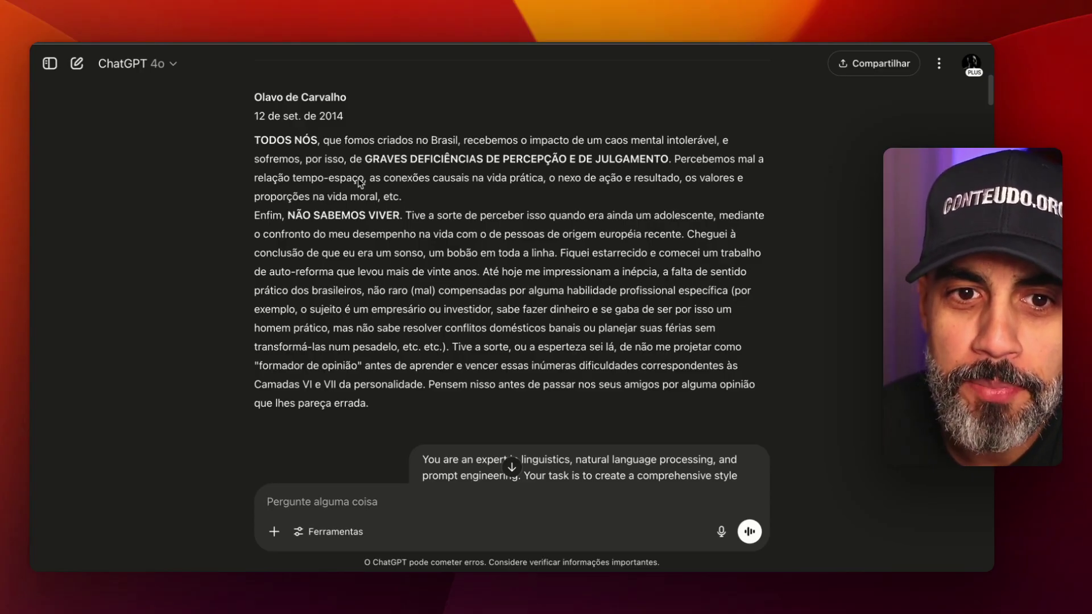
Try to enlarge the uploaded post image above the "Transcreva" request, and read the transcription in the reply
scroll(290, 170, up, 2)
scroll(727, 133, up, 8)
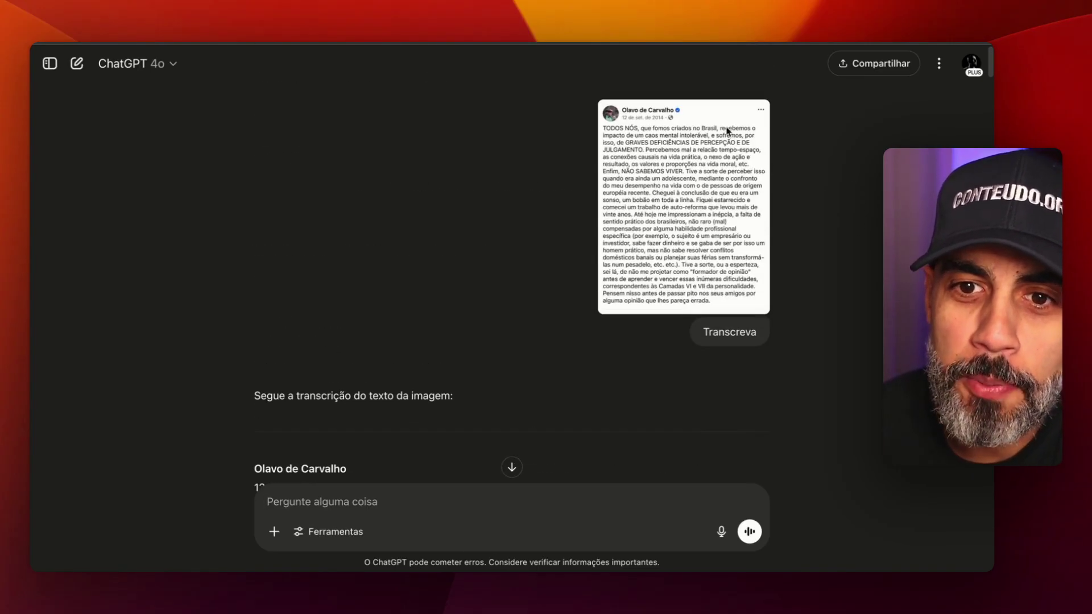
click(683, 241)
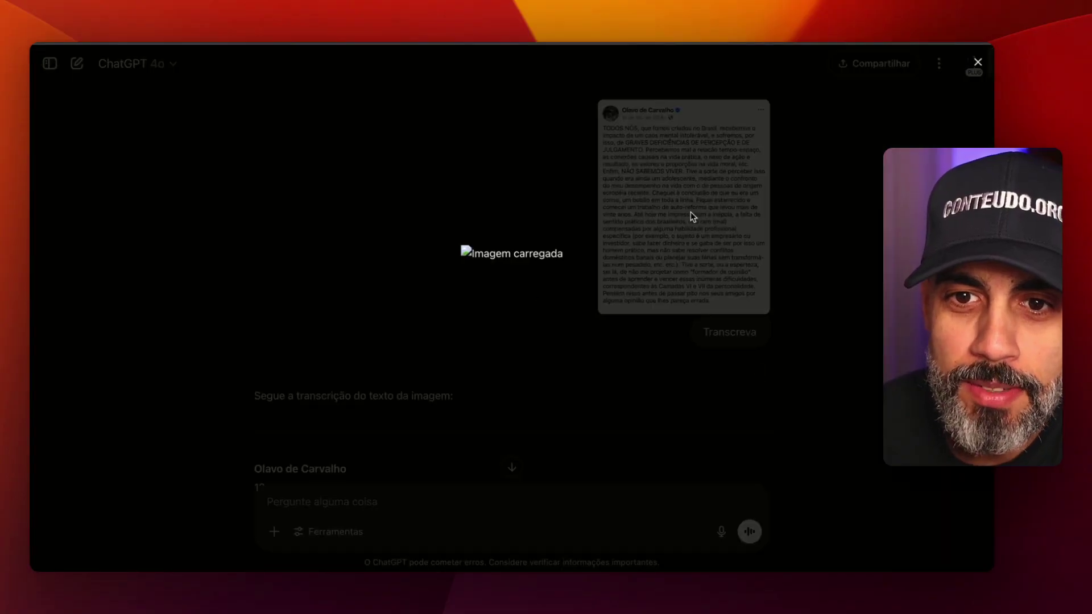
click(454, 196)
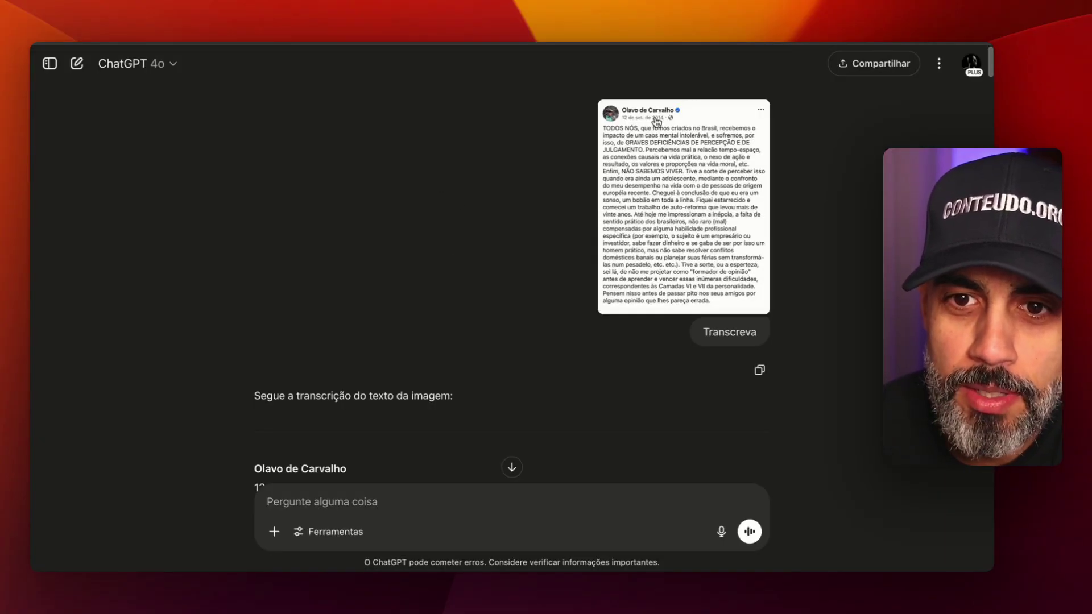
scroll(465, 254, down, 5)
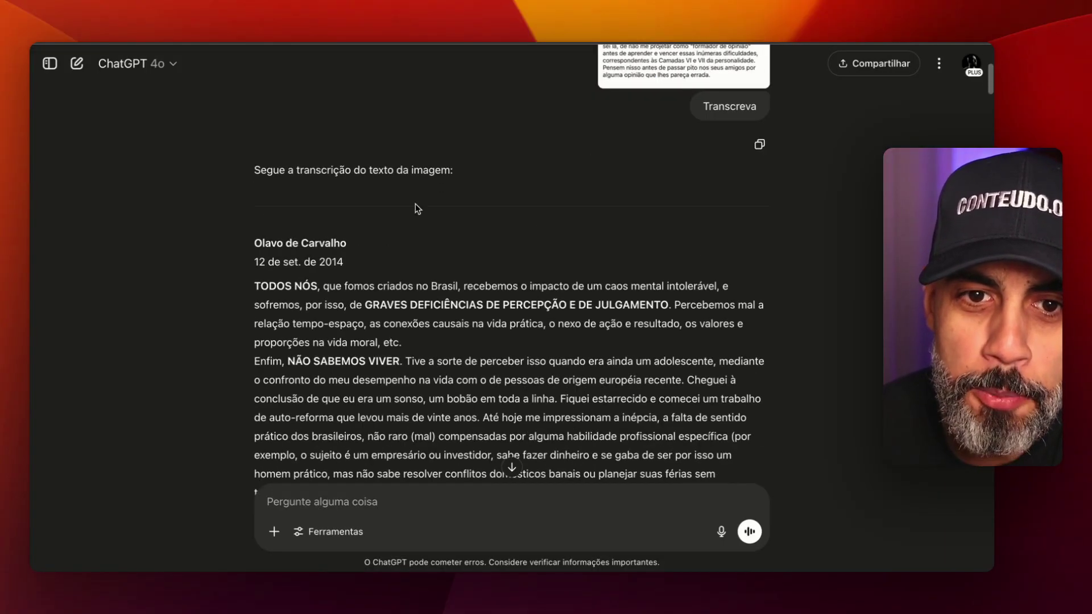
scroll(510, 171, down, 3)
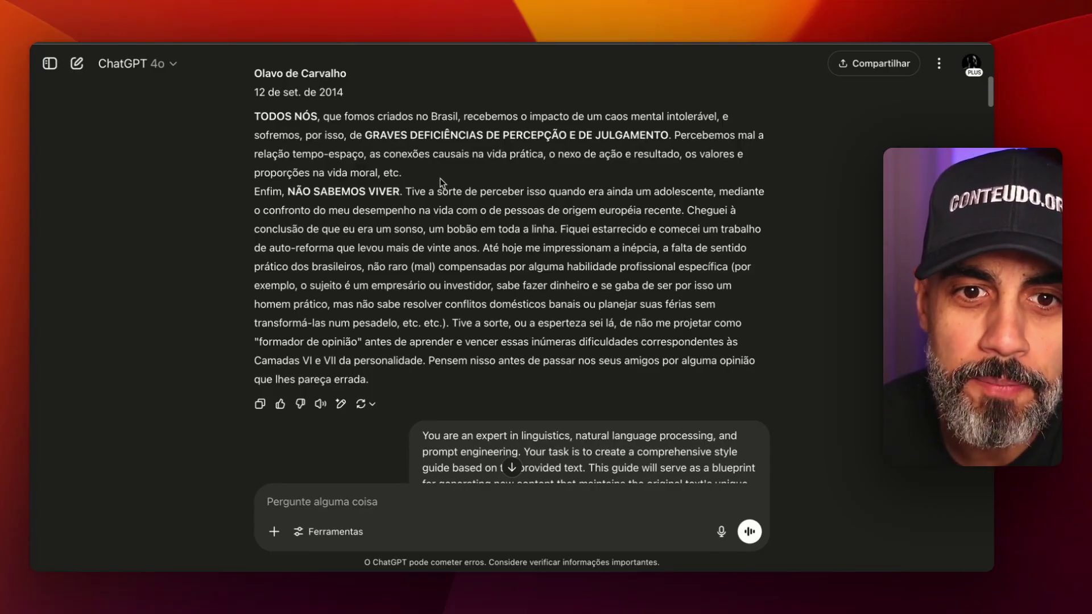
scroll(438, 183, down, 1)
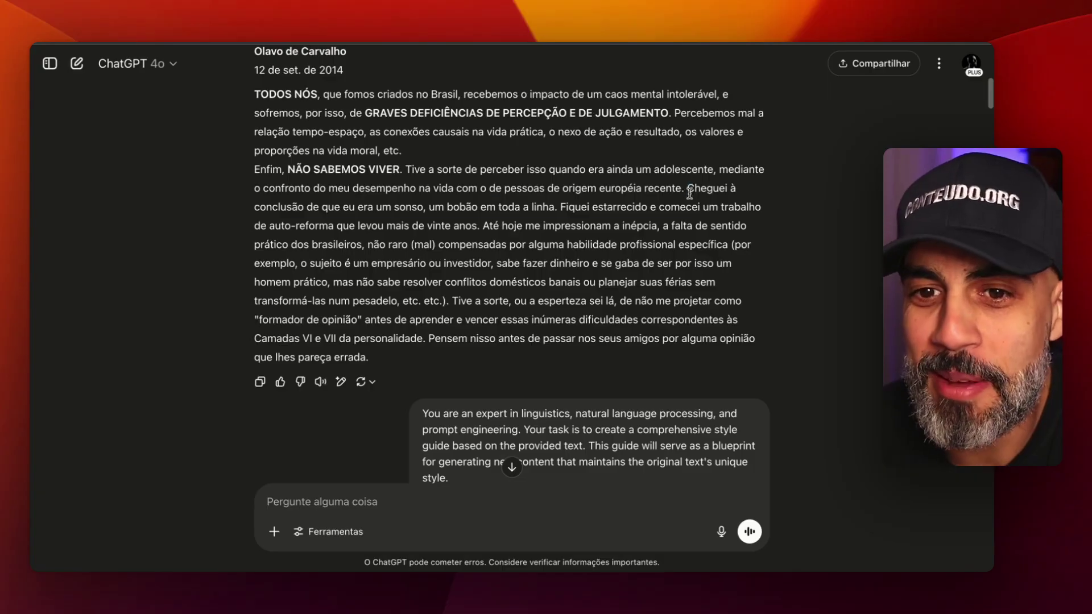
Highlight the transcription's "Cheguei à conclusão de que eu era um sonso" sentence and the opening passage beginning "TODOS NÓS"
drag(686, 188, 555, 202)
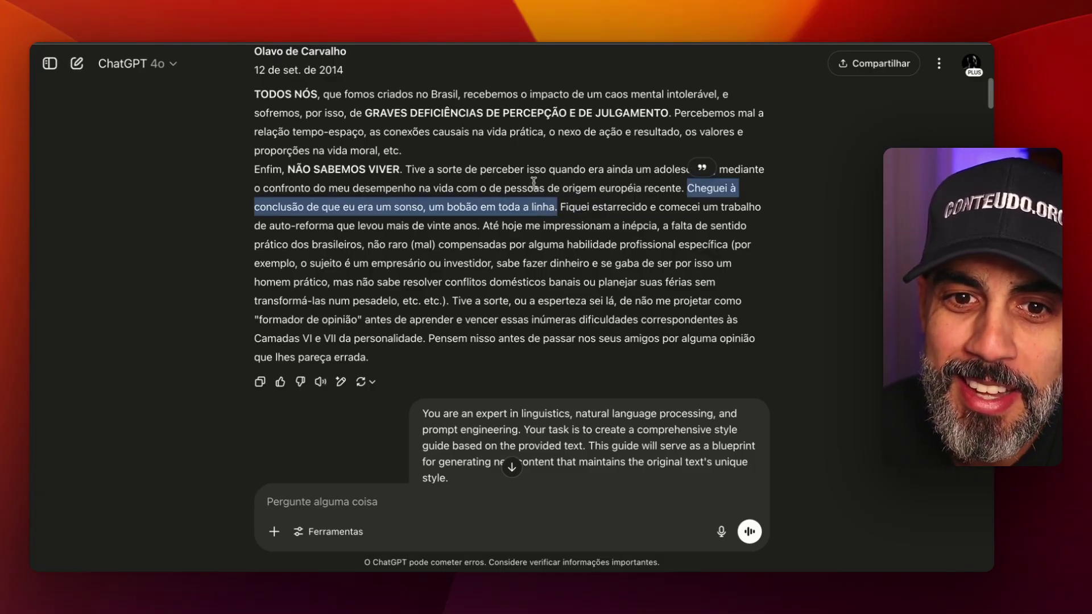
click(419, 160)
drag(258, 91, 666, 126)
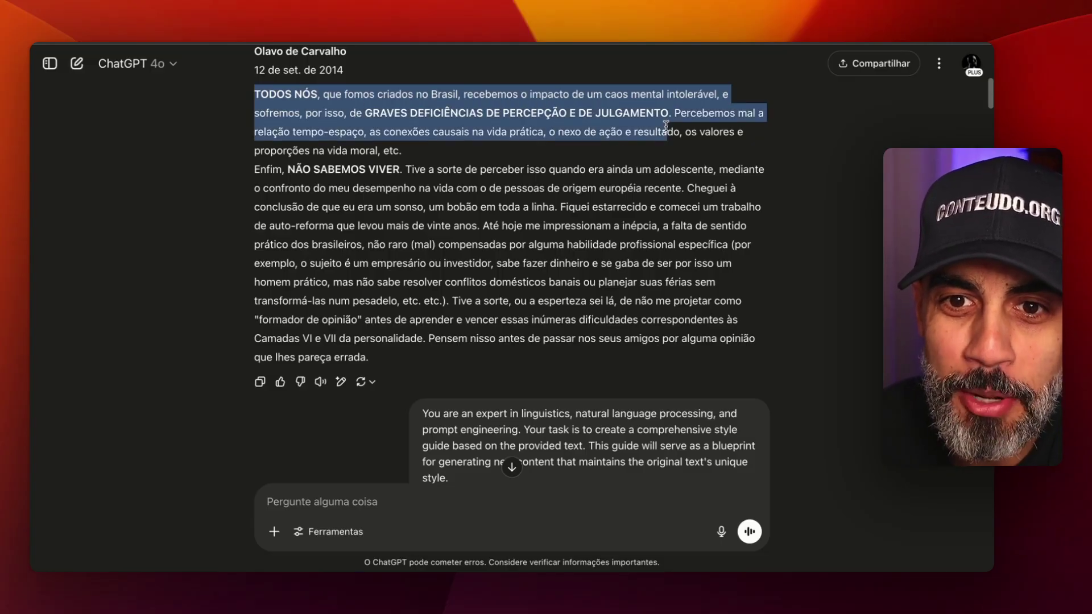
click(605, 158)
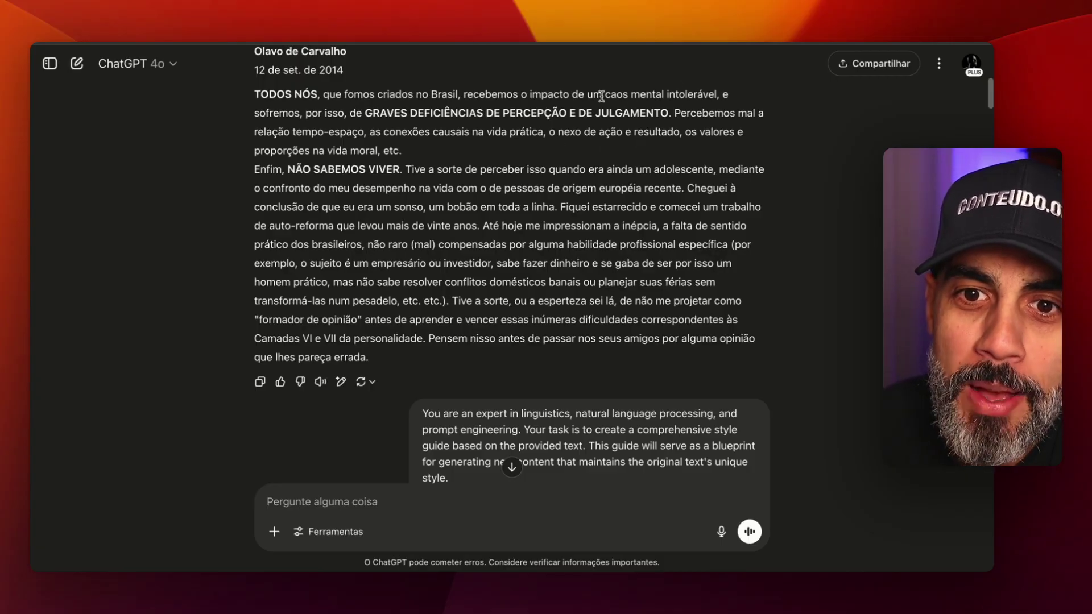
Highlight "caos mental intolerável" in the transcription's first sentence, and highlight the "sonso, um bobão em toda a linha" sentence again
drag(602, 95, 716, 96)
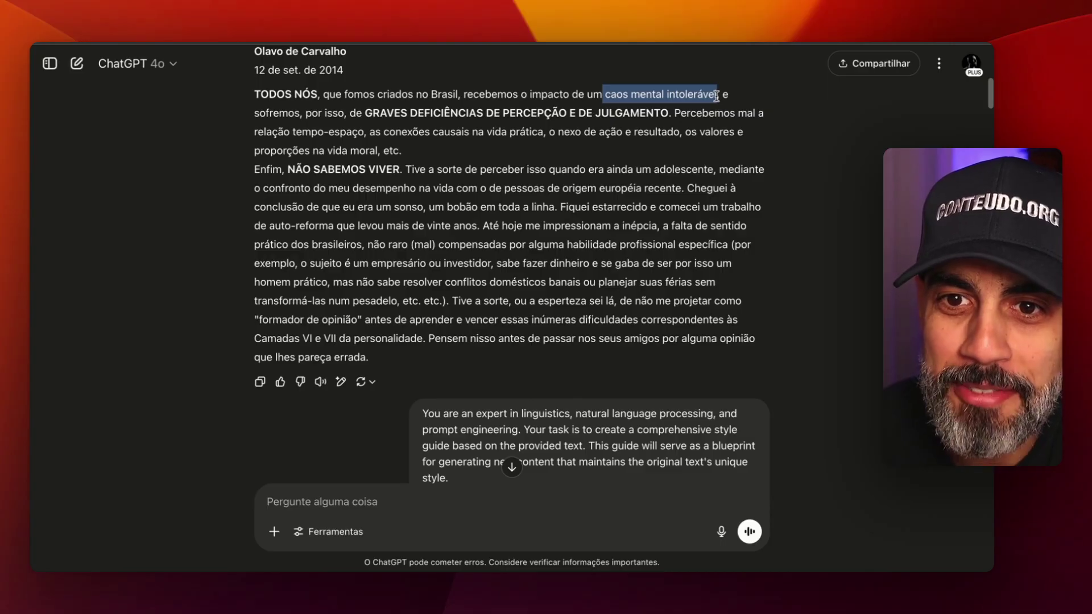
click(744, 146)
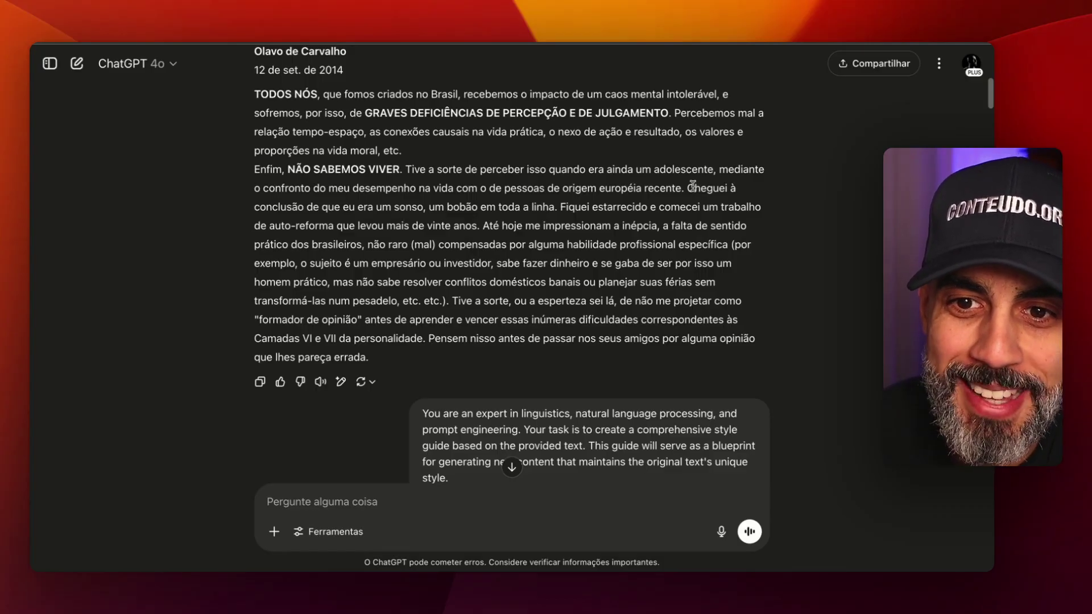
drag(687, 188, 460, 216)
drag(542, 212, 551, 213)
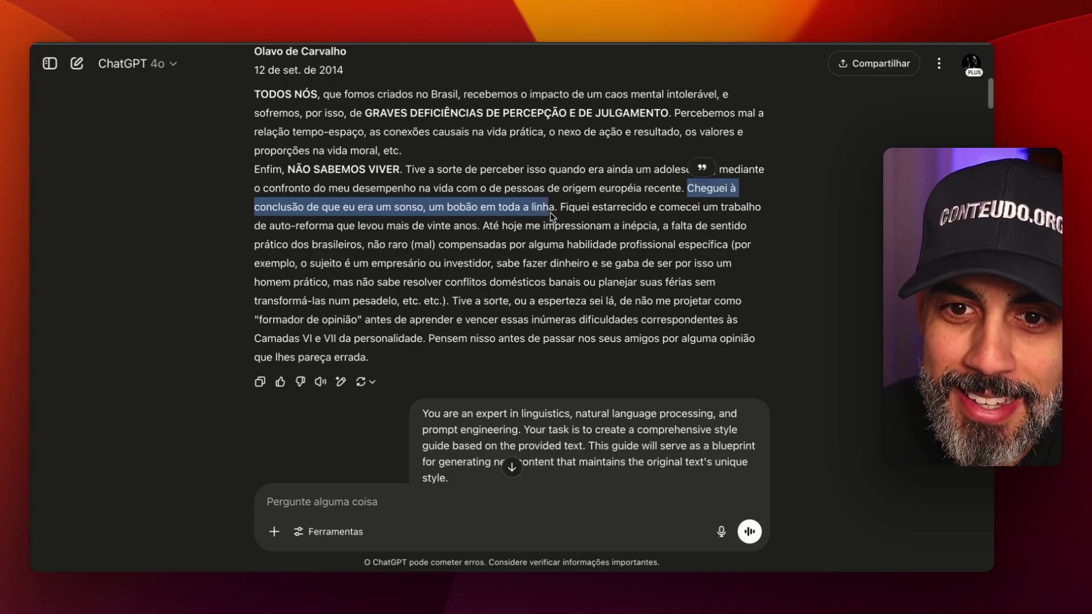
Highlight the words "estarrecido" and "inépcia" in the post's transcription, one after the other
click(591, 212)
double_click(608, 209)
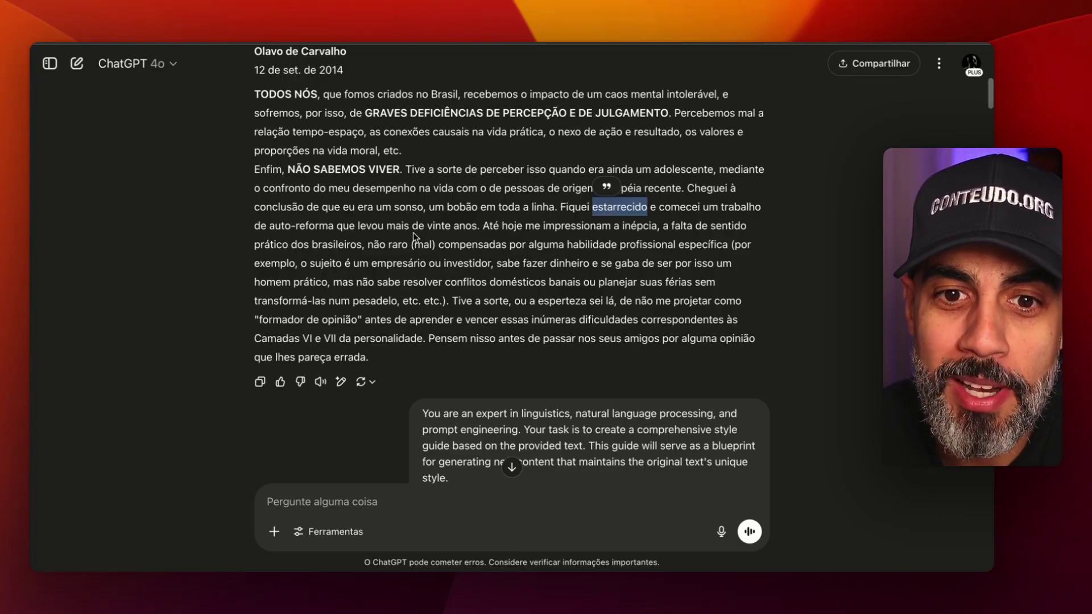
click(595, 225)
double_click(635, 227)
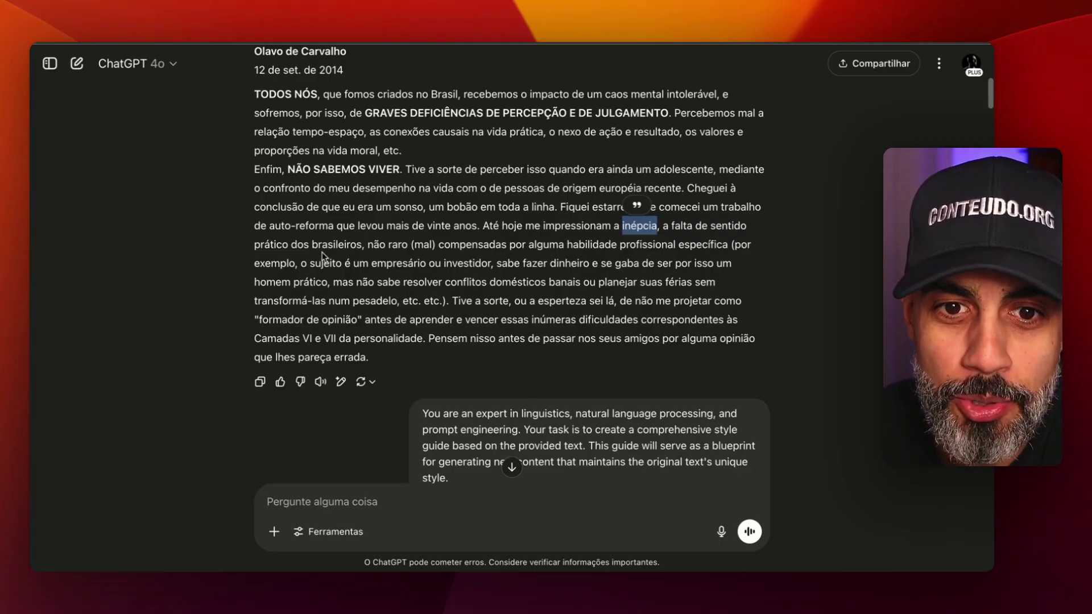
click(694, 230)
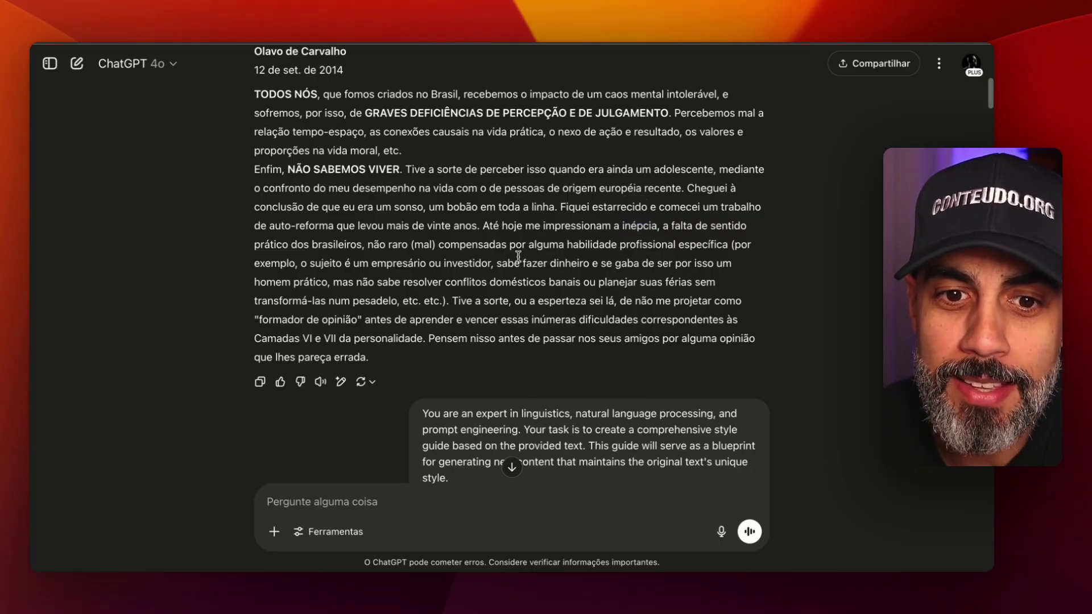
Compare the uploaded post image above the "Transcreva" request with the full transcription below it
scroll(518, 255, up, 7)
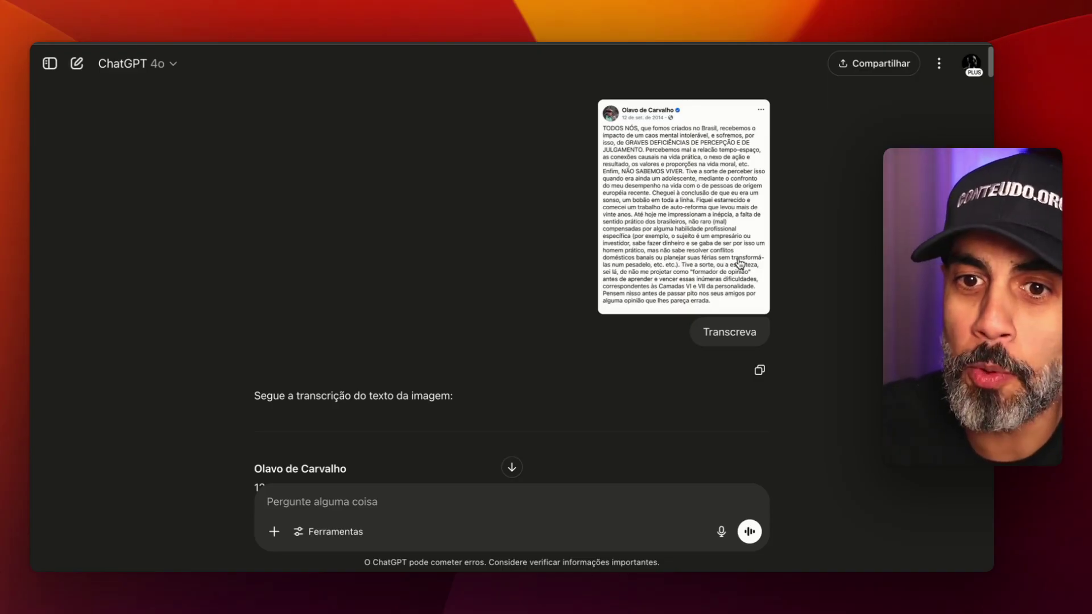
scroll(648, 313, down, 7)
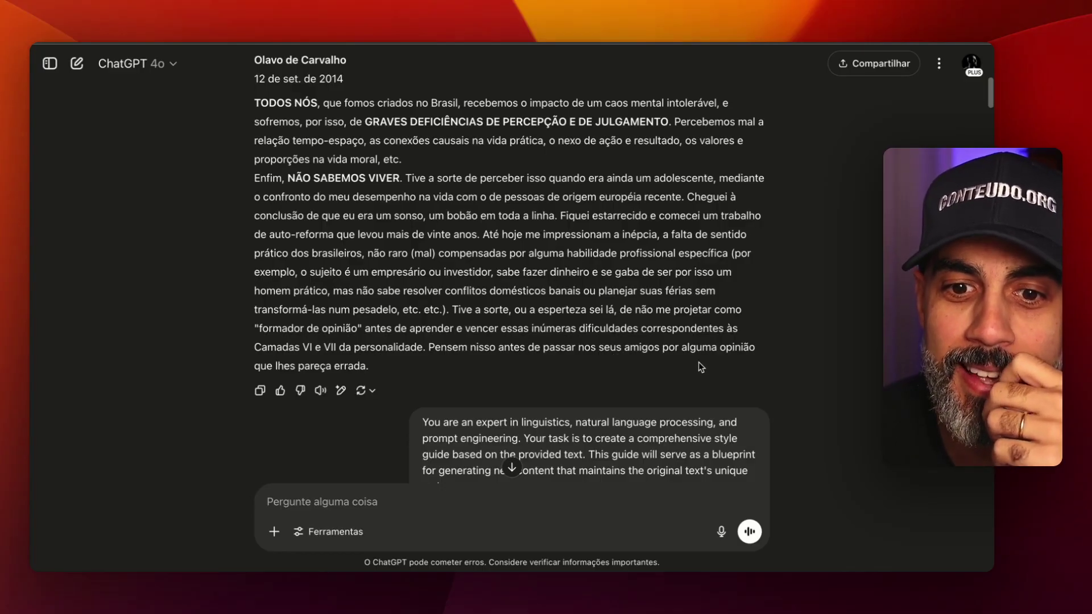
scroll(695, 310, up, 4)
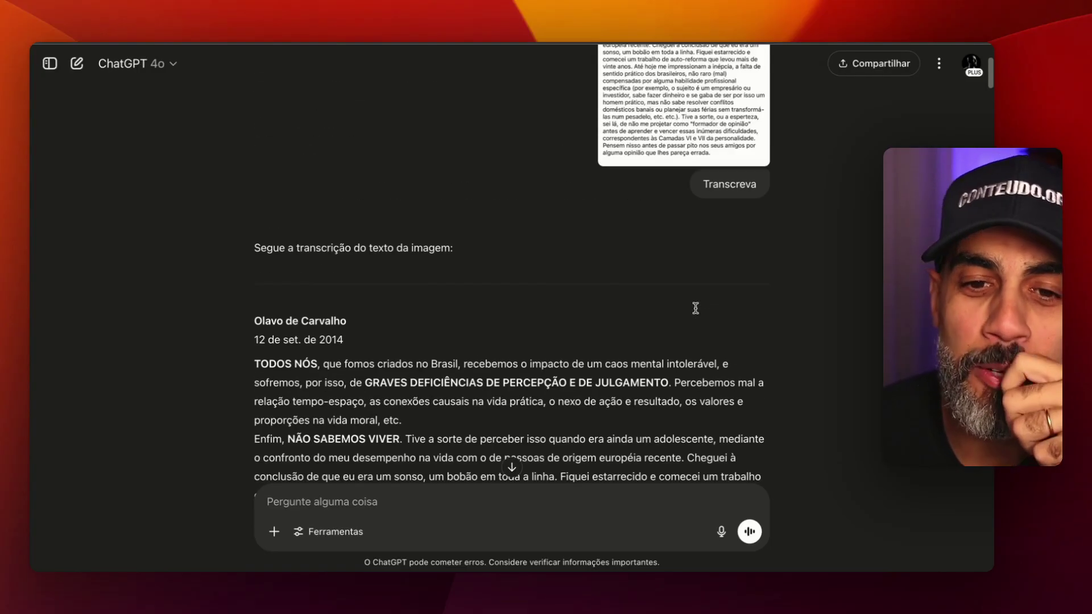
scroll(695, 308, down, 3)
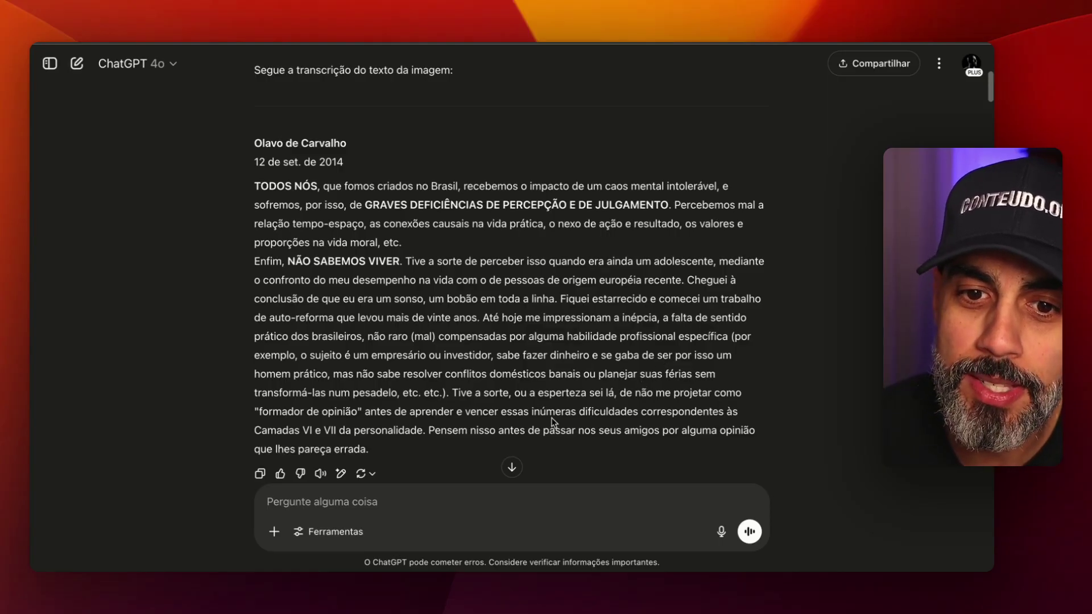
Highlight "ou a esperteza sei lá" in the transcription, and the passage from "Cheguei à conclusão" through "Fiquei estarrecido e comecei"
drag(514, 393, 615, 392)
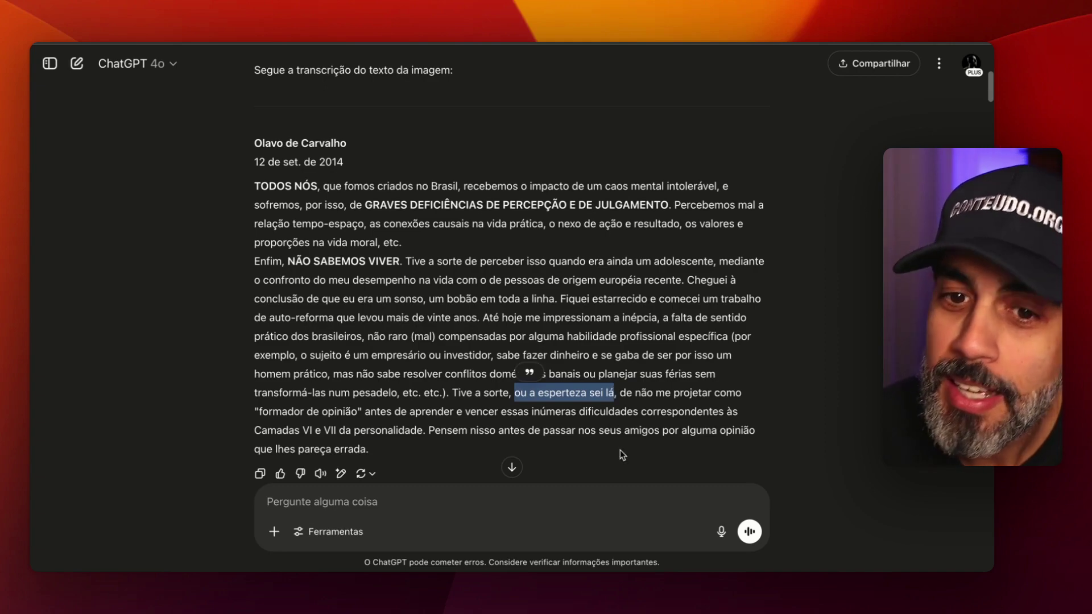
click(603, 402)
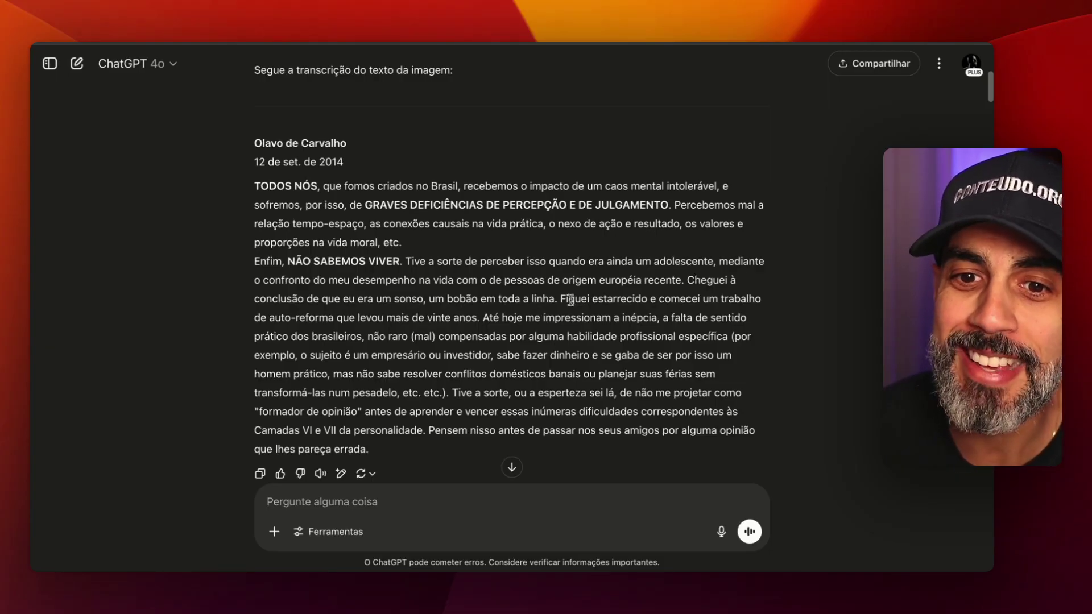
drag(694, 284, 700, 297)
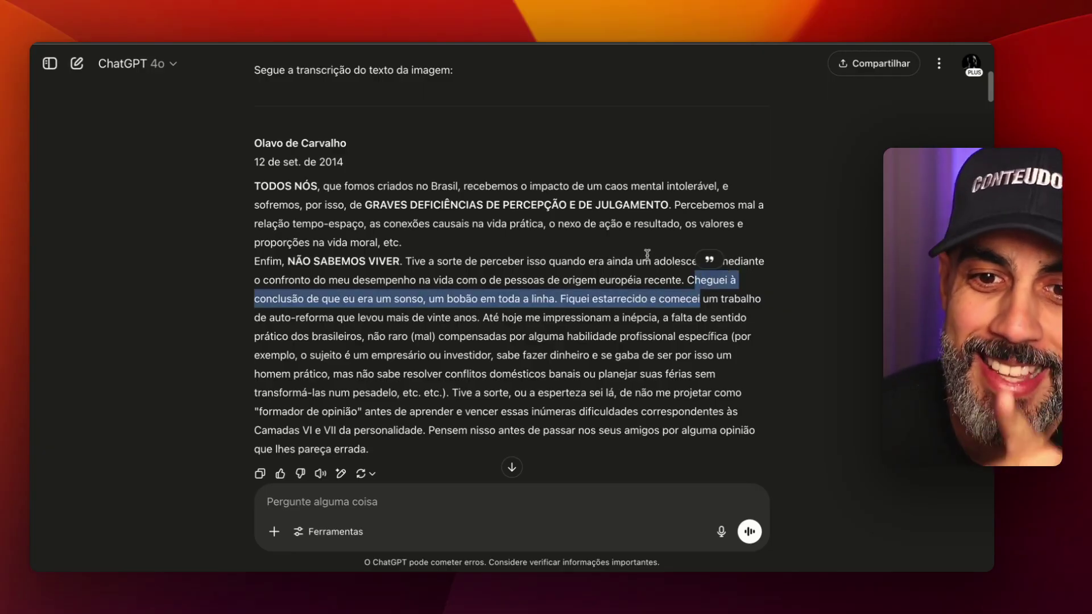
click(532, 319)
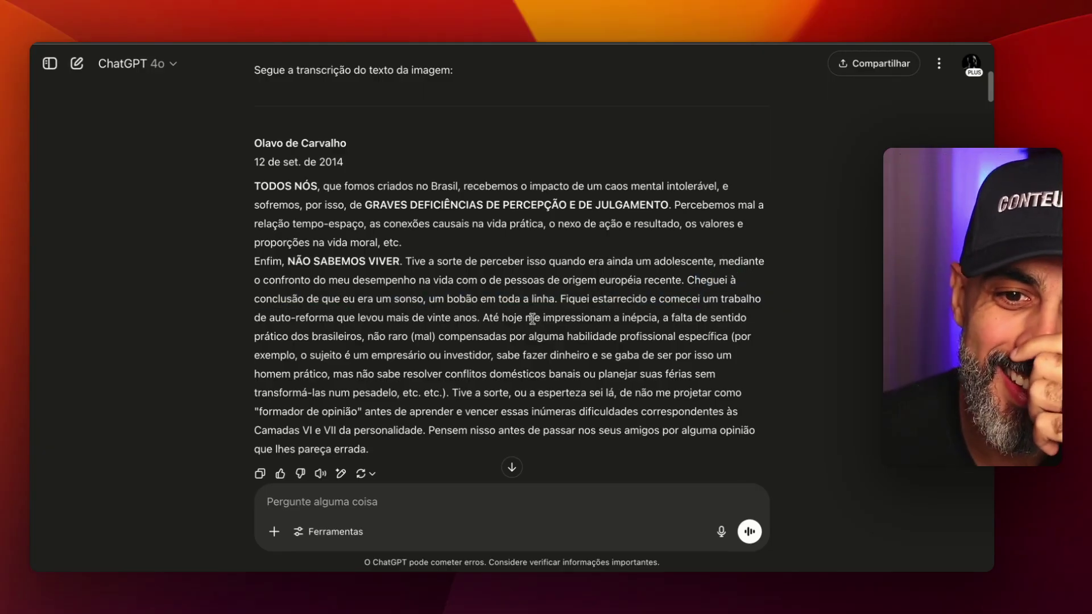
Read the style-guide prompt that includes the transcribed post as the text for analysis
scroll(532, 331, down, 5)
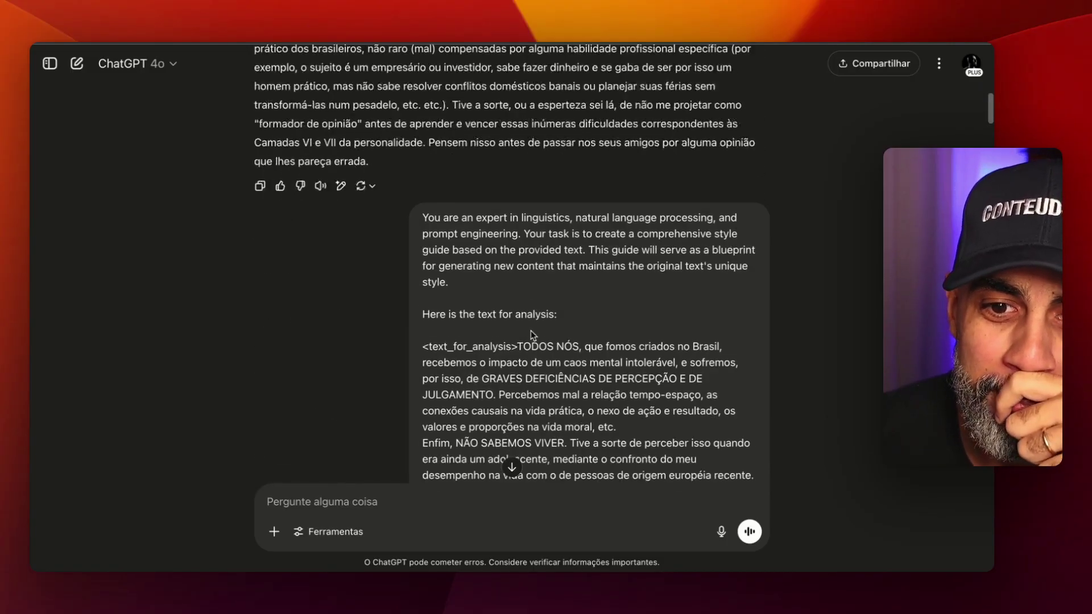
scroll(531, 330, down, 3)
scroll(531, 330, up, 5)
scroll(531, 330, down, 10)
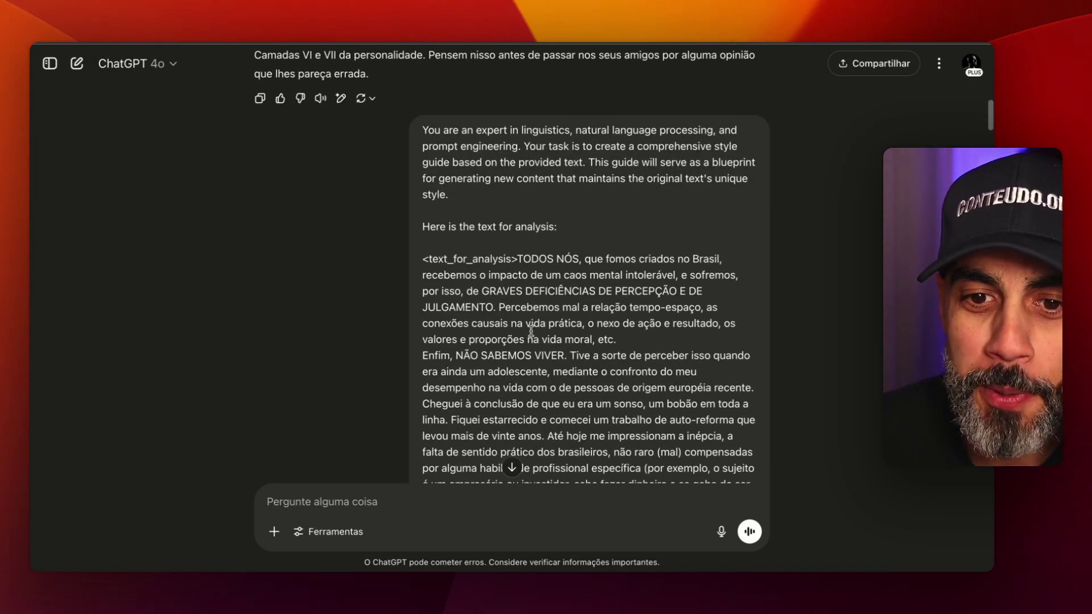
Highlight "há uma estrutura argumentativa refinada" under "a. Voice and tone", and review "b. Mood" and "c. Sentence structure" in the analysis
scroll(530, 335, down, 15)
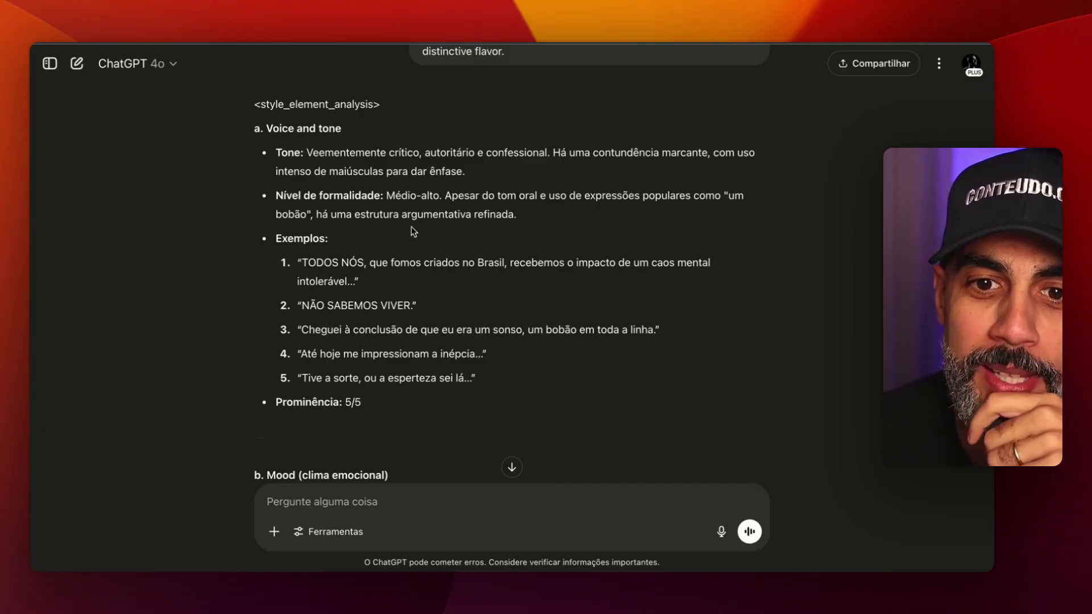
drag(515, 215, 316, 215)
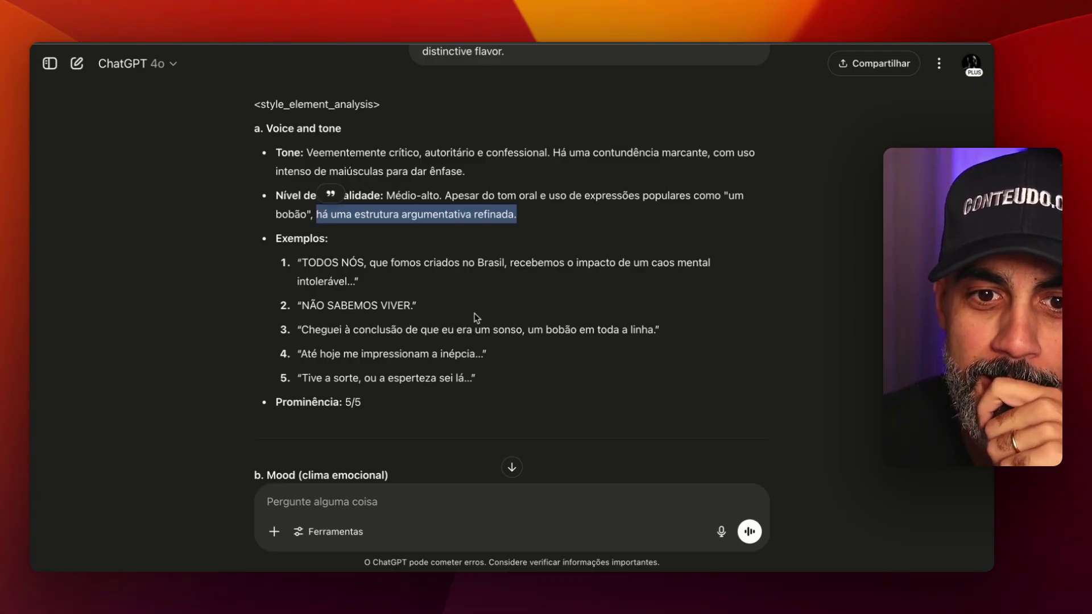
scroll(477, 317, down, 4)
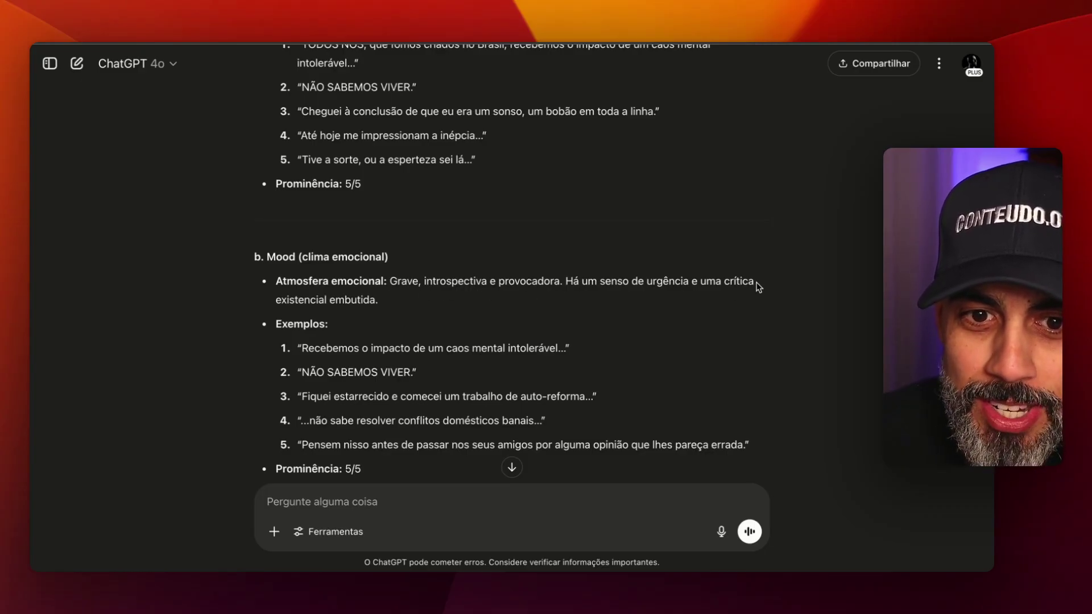
scroll(745, 285, down, 6)
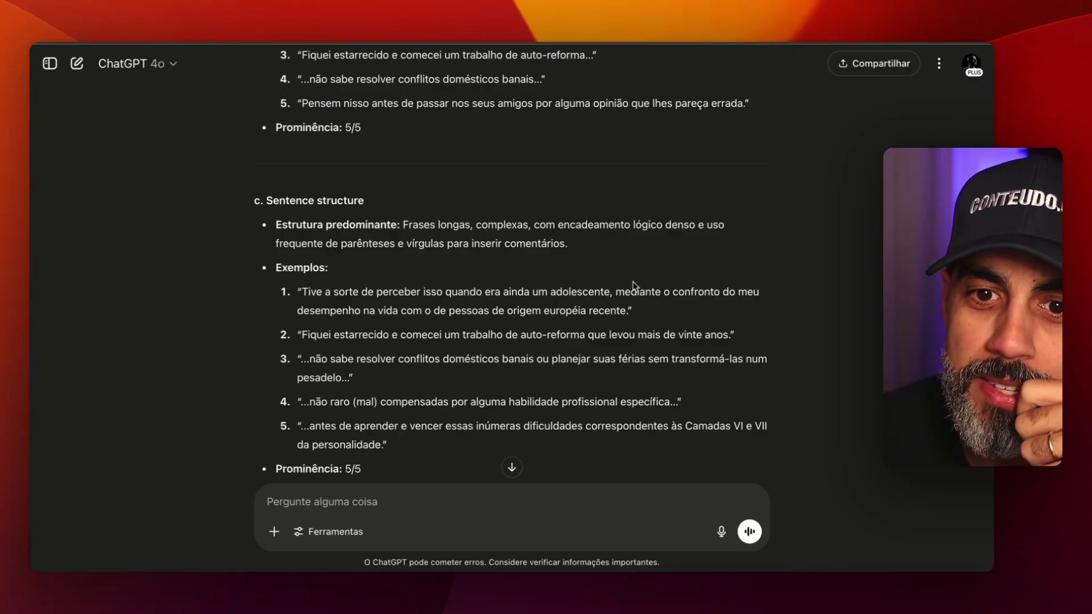
Return to the uploaded post at the start of the chat, and highlight the whole body of its transcription
scroll(636, 292, up, 20)
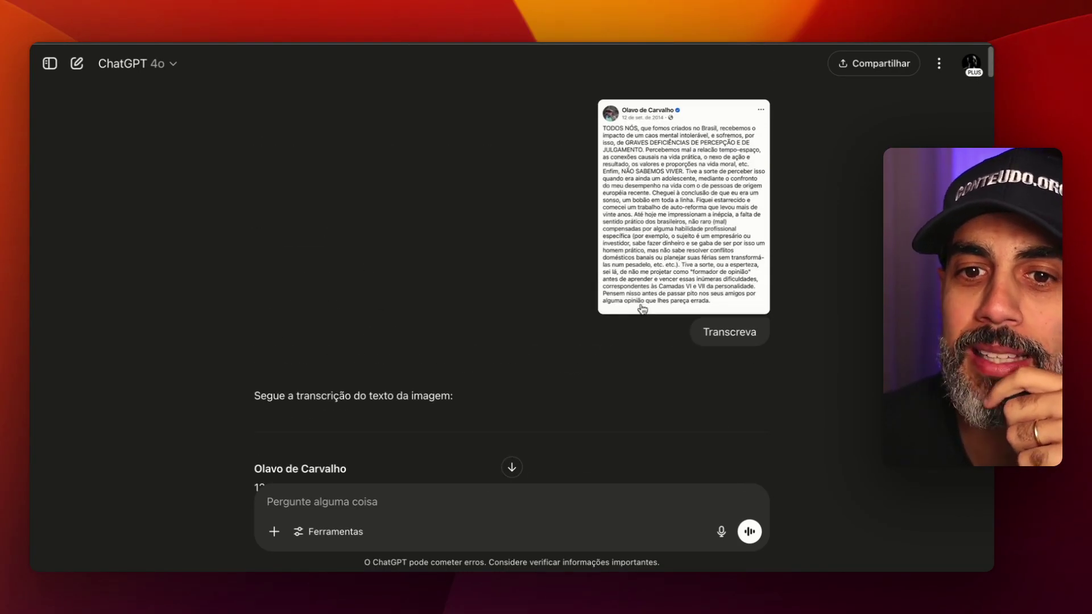
scroll(643, 309, down, 6)
scroll(640, 304, down, 3)
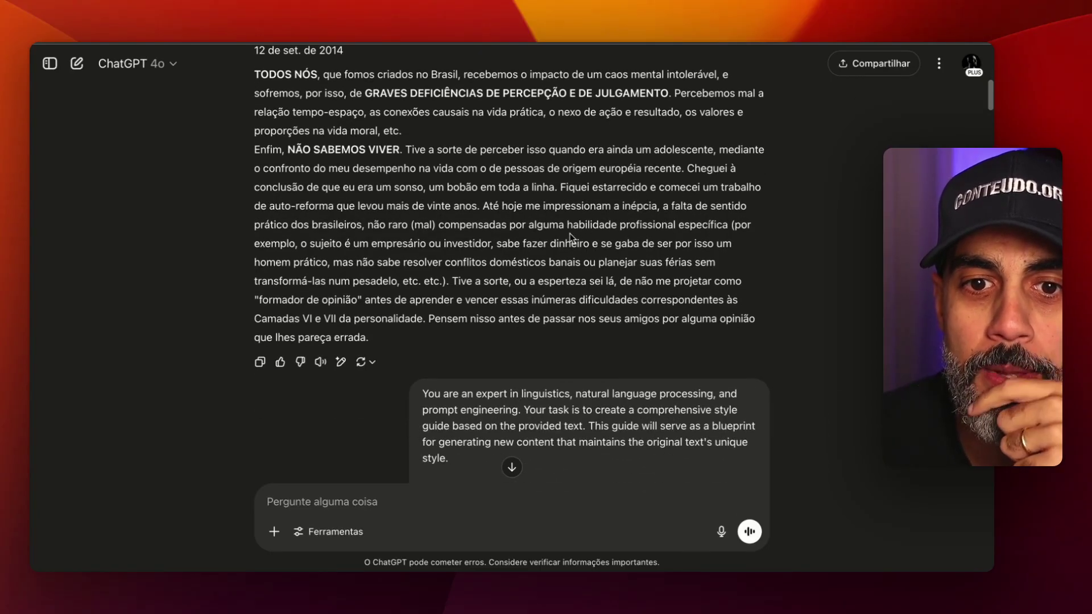
drag(406, 338, 254, 73)
click(406, 164)
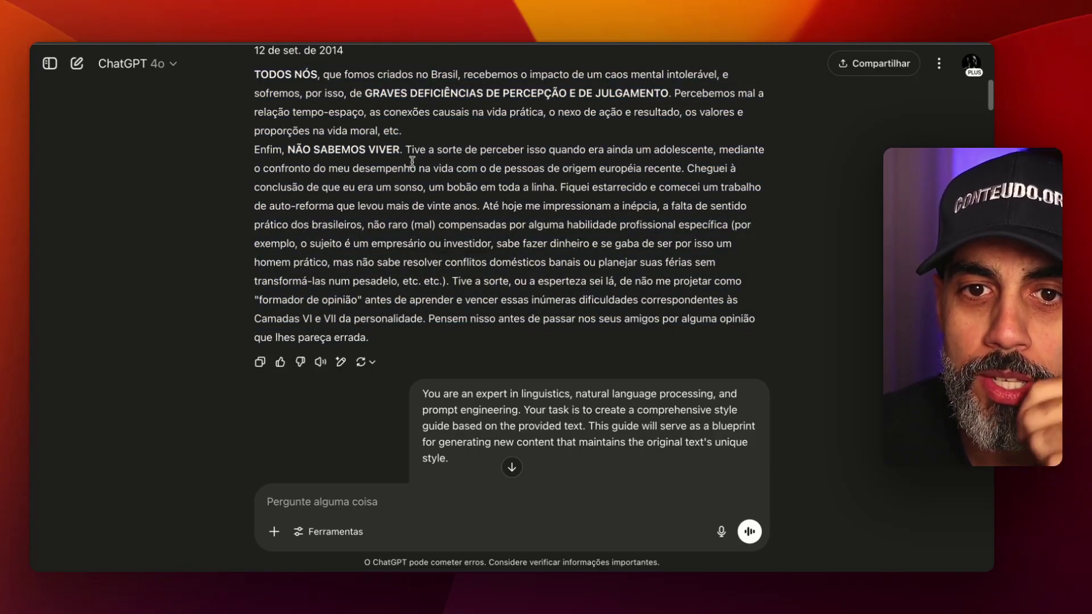
Highlight the transcription's opening "TODOS NÓS" paragraph and the parenthetical comment beginning "por exemplo, o sujeito é um empresário"
scroll(456, 327, up, 8)
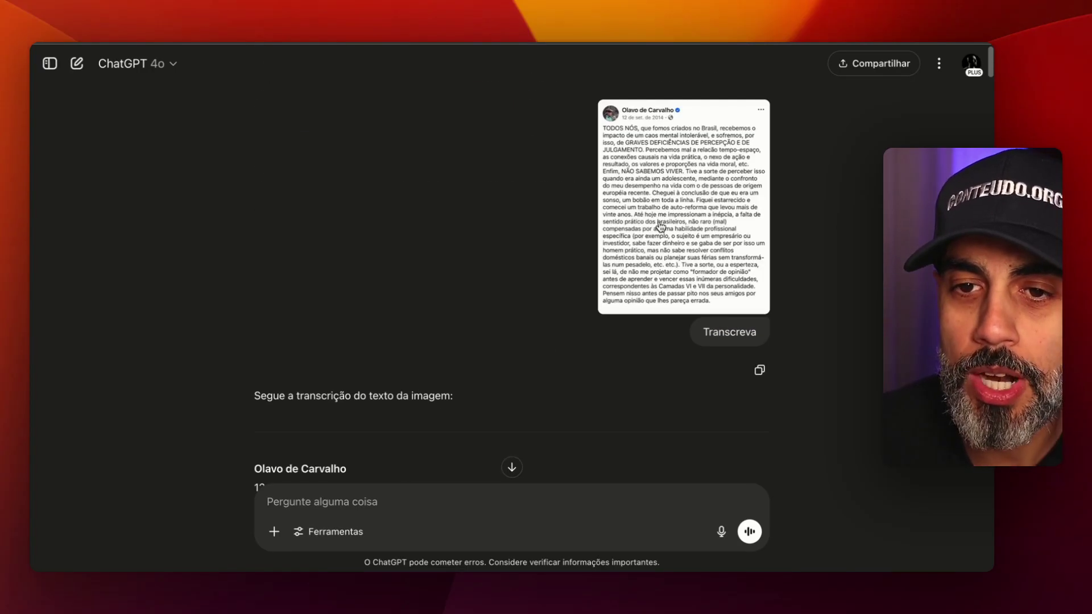
scroll(593, 298, down, 5)
scroll(655, 339, down, 5)
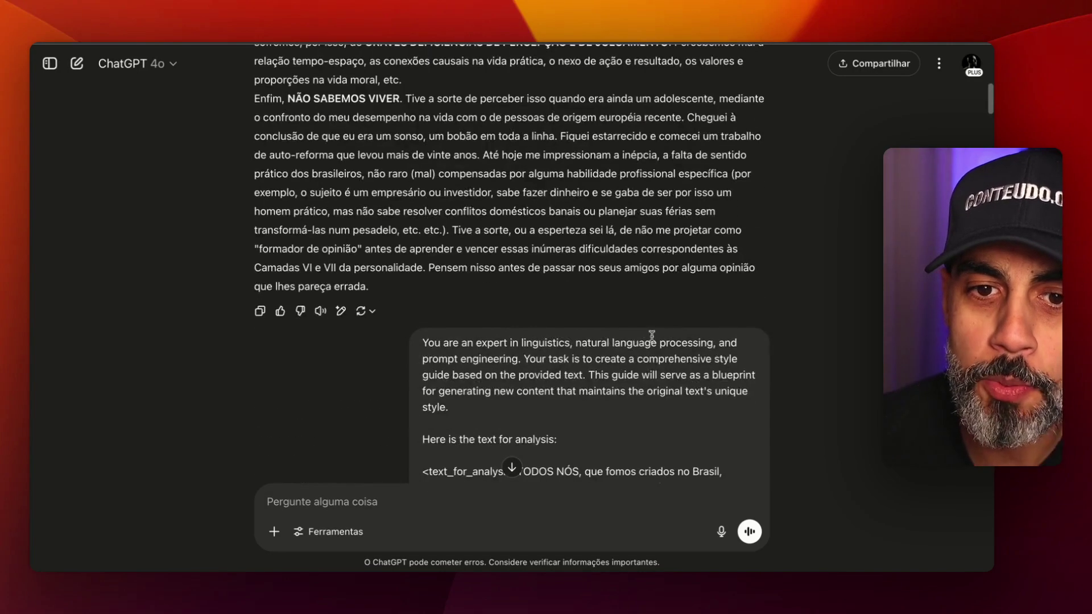
scroll(652, 335, up, 4)
scroll(583, 306, down, 2)
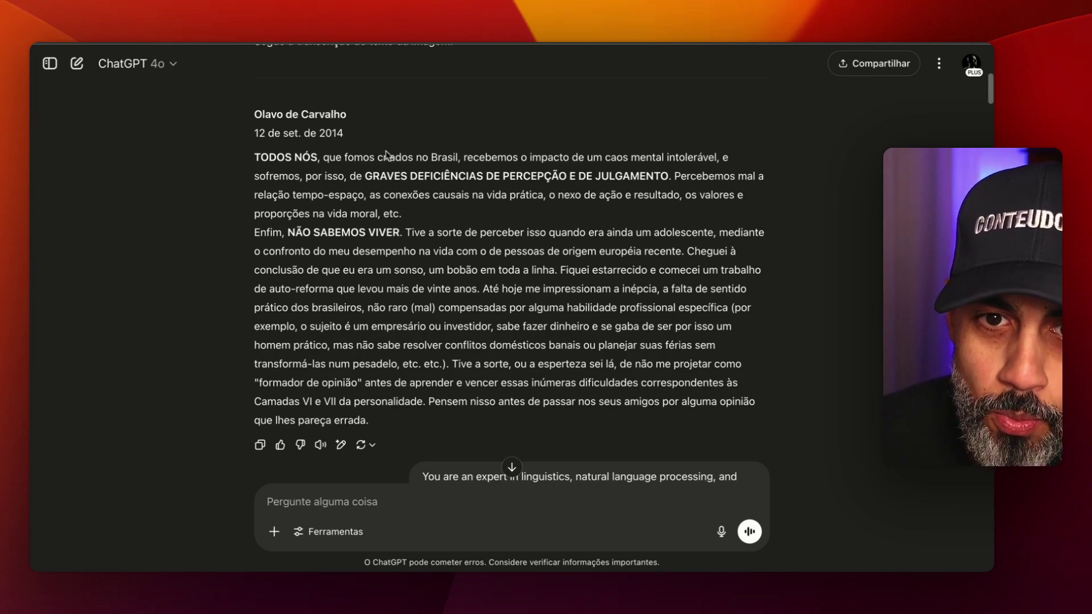
drag(254, 156, 418, 215)
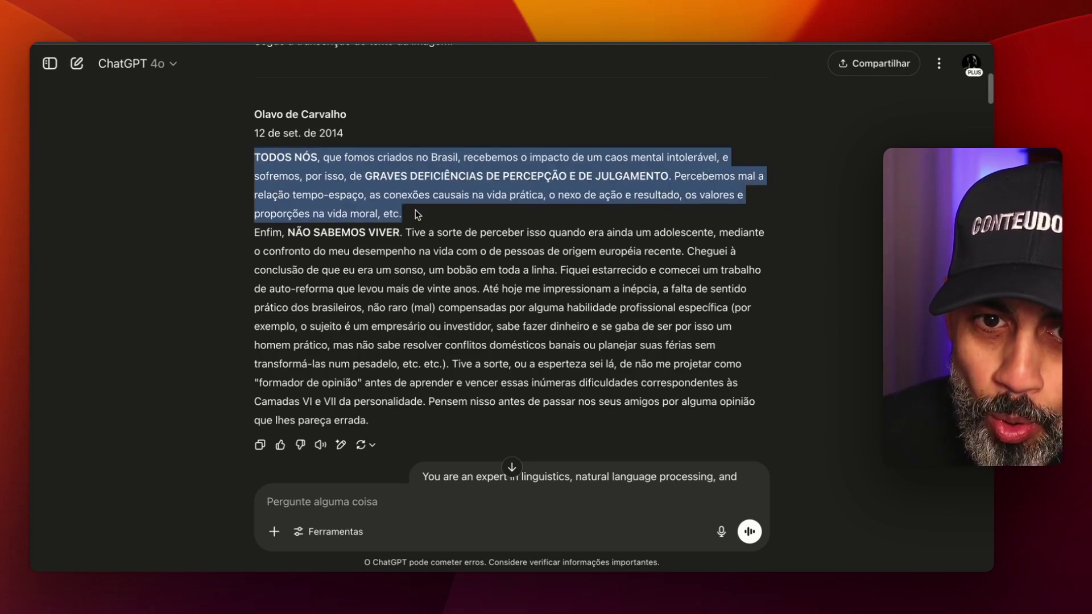
click(508, 224)
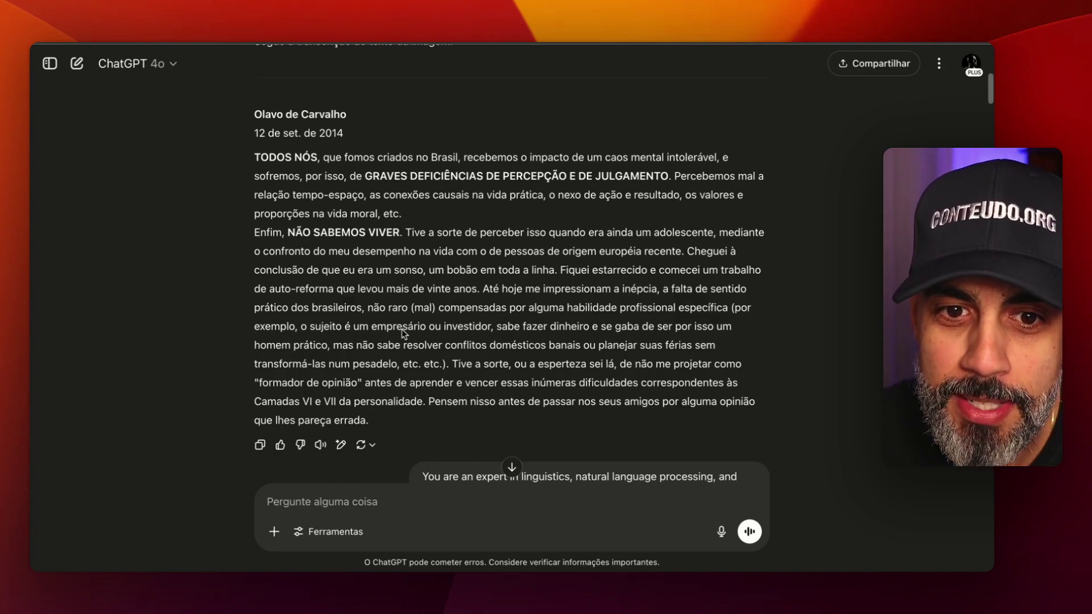
drag(735, 307, 449, 364)
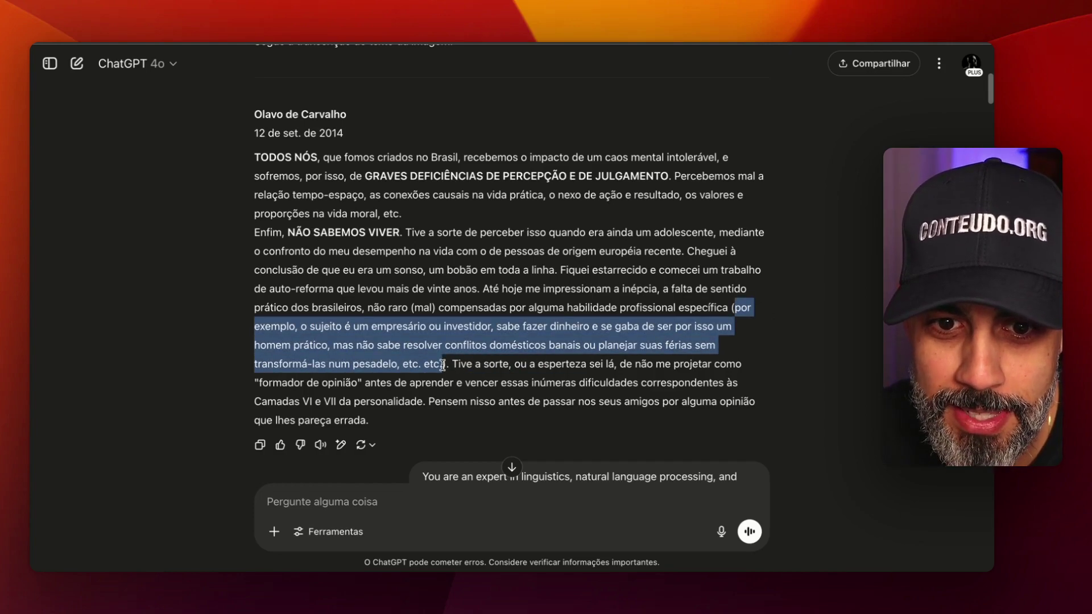
click(730, 386)
Review "c. Sentence structure", "d. Transition style", "e. Rhythm and pacing" and "f. Signature styles" in the style element analysis
scroll(730, 387, down, 20)
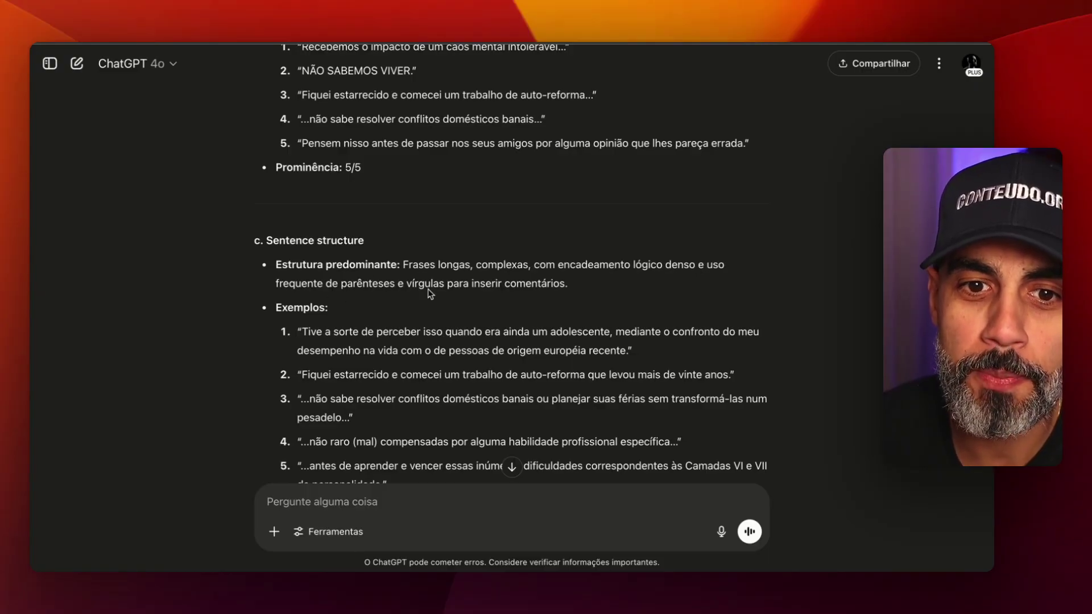
scroll(523, 294, down, 6)
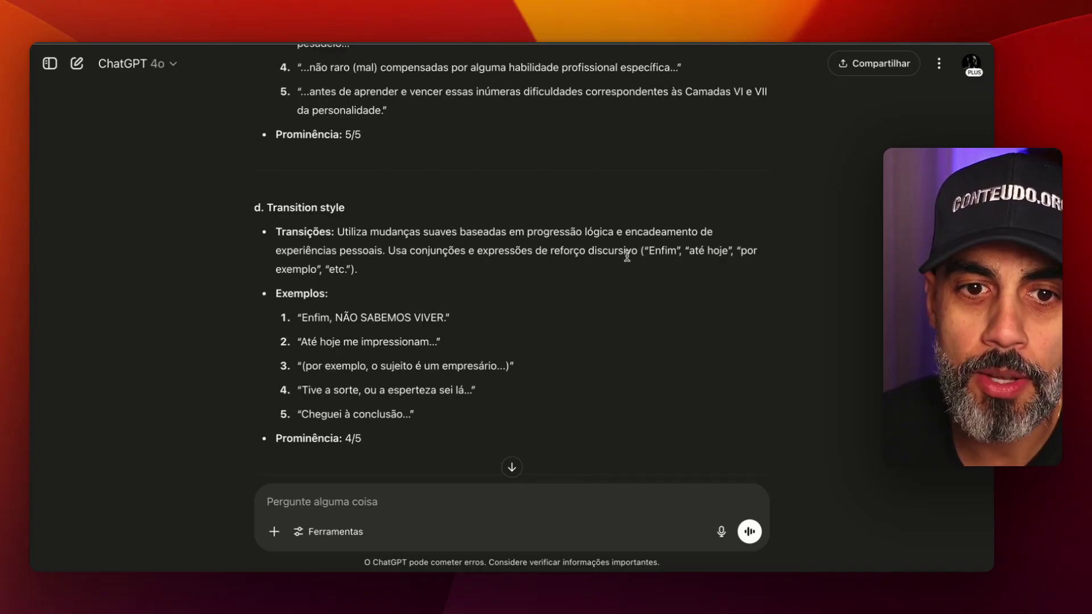
scroll(627, 256, down, 5)
scroll(627, 255, down, 3)
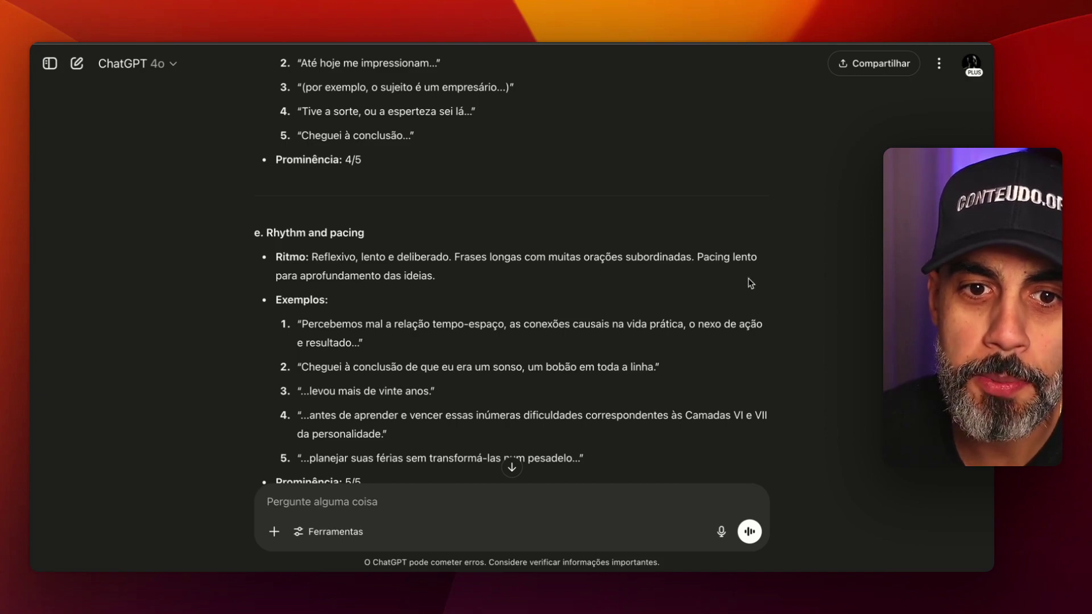
scroll(672, 256, down, 5)
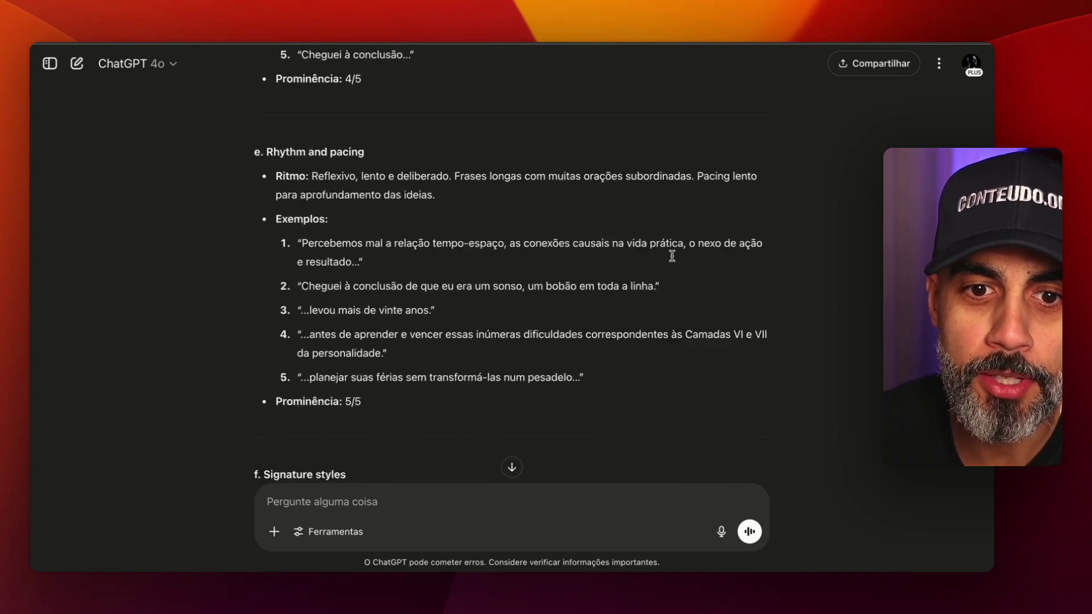
scroll(672, 264, down, 1)
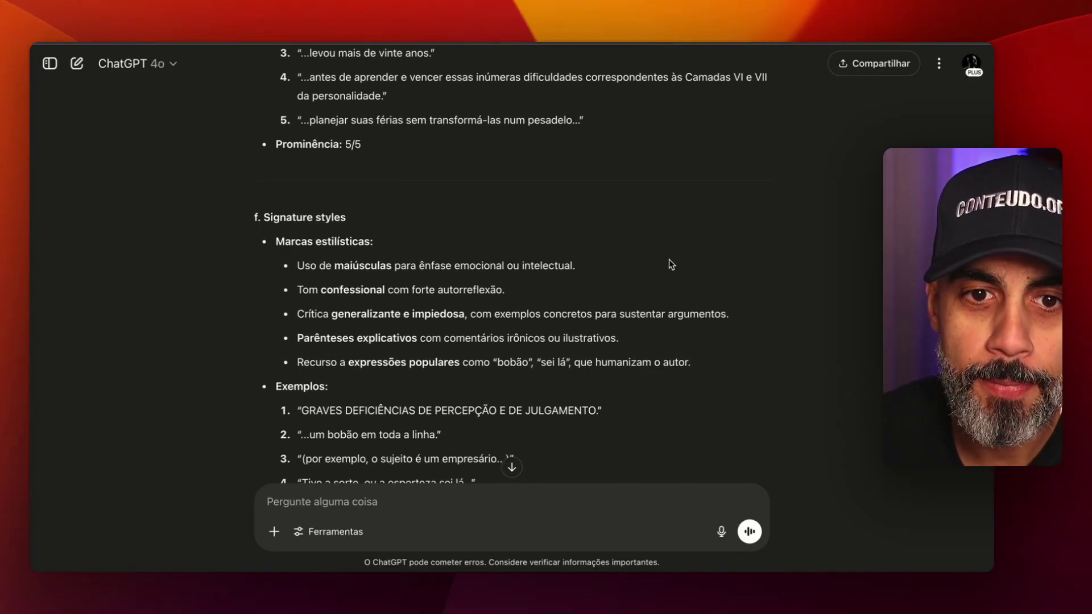
scroll(454, 217, down, 2)
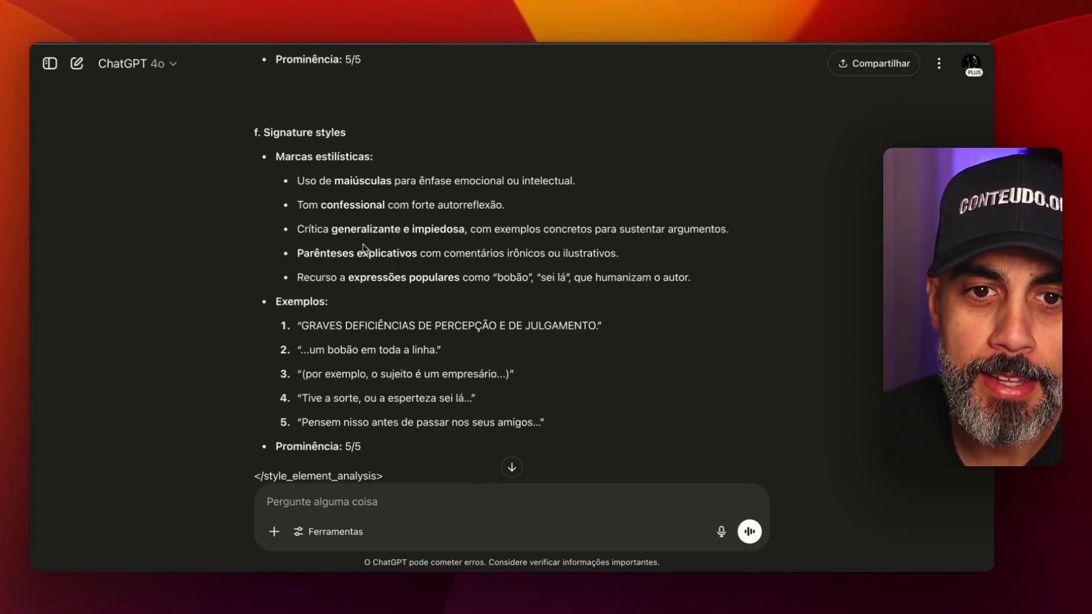
Review the "Comprehensive Style Guide — Olavo de Carvalho" and the request and reply for the audience "pais de família obesos e sedentários"
scroll(453, 291, down, 7)
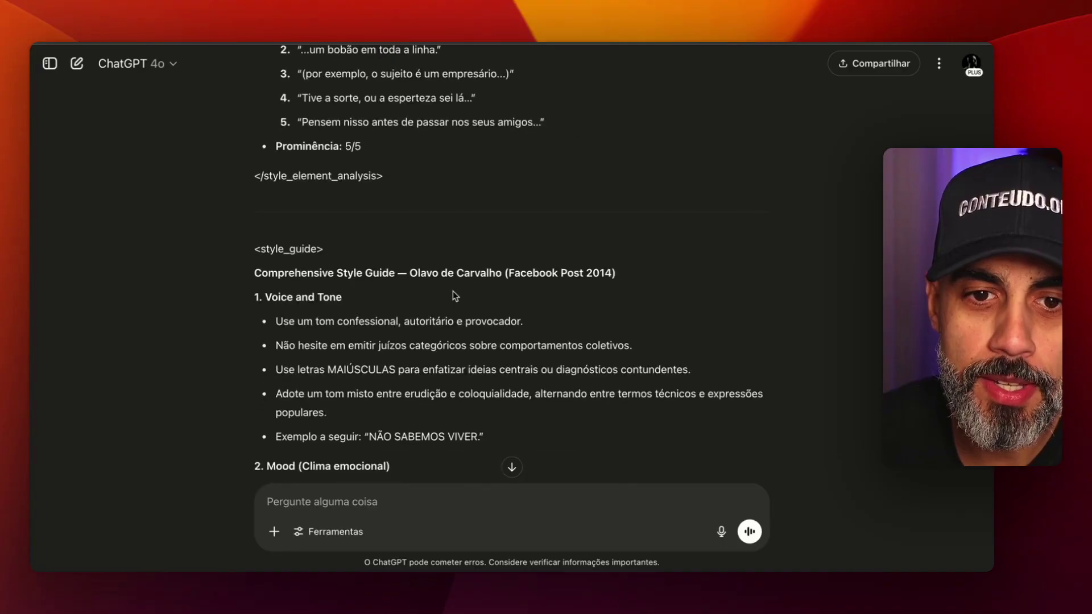
scroll(391, 273, down, 3)
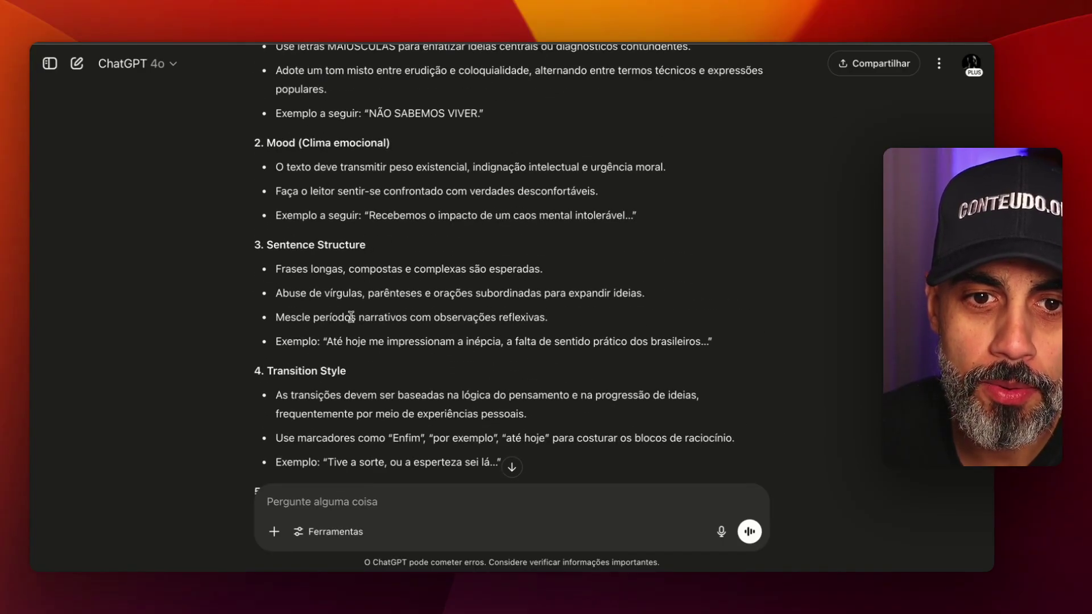
scroll(350, 318, down, 5)
scroll(405, 336, down, 10)
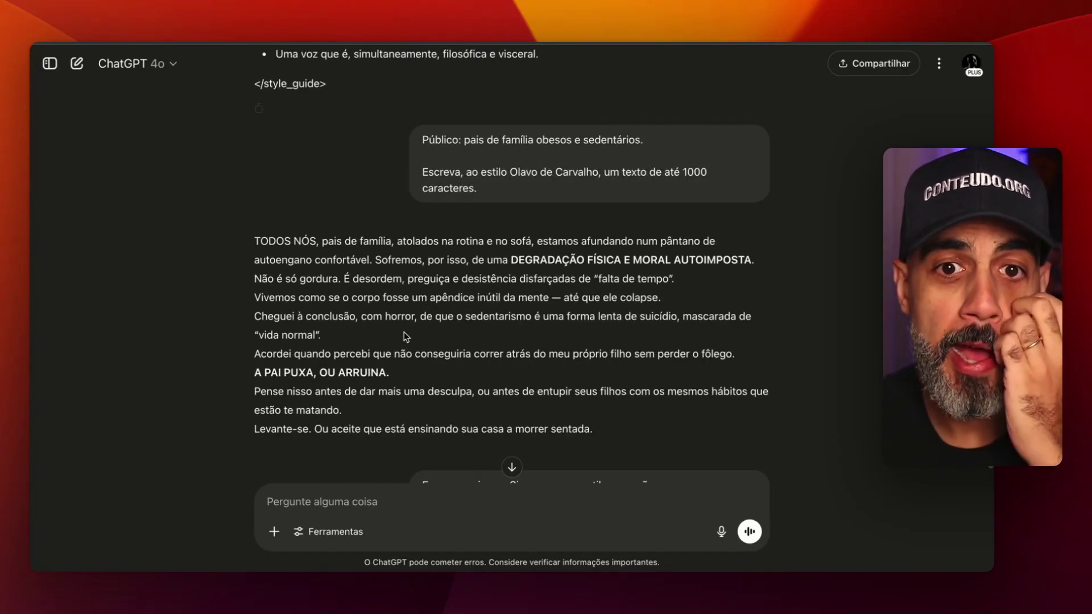
Highlight the line "A PAI PUXA, OU ARRUINA." in the text generated for "pais de família obesos e sedentários", then clear the highlight
scroll(402, 332, up, 3)
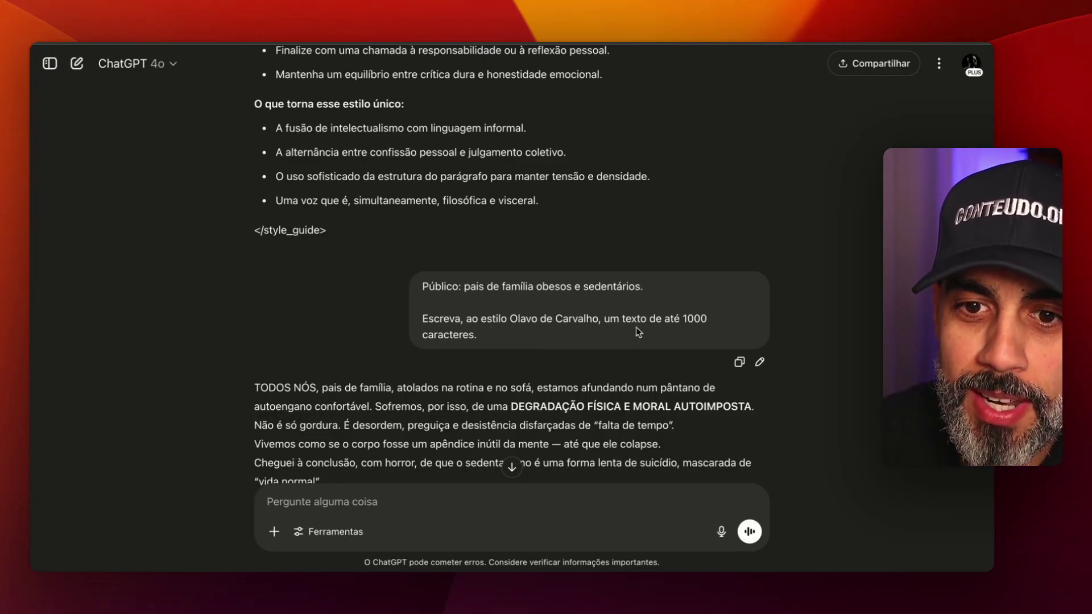
scroll(654, 325, down, 5)
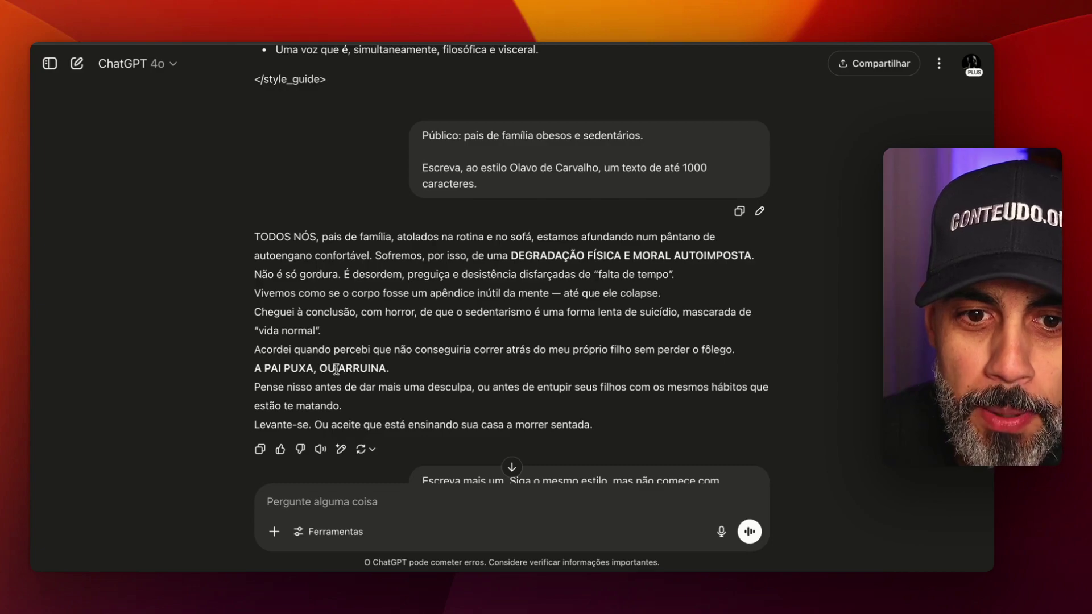
drag(397, 378, 253, 371)
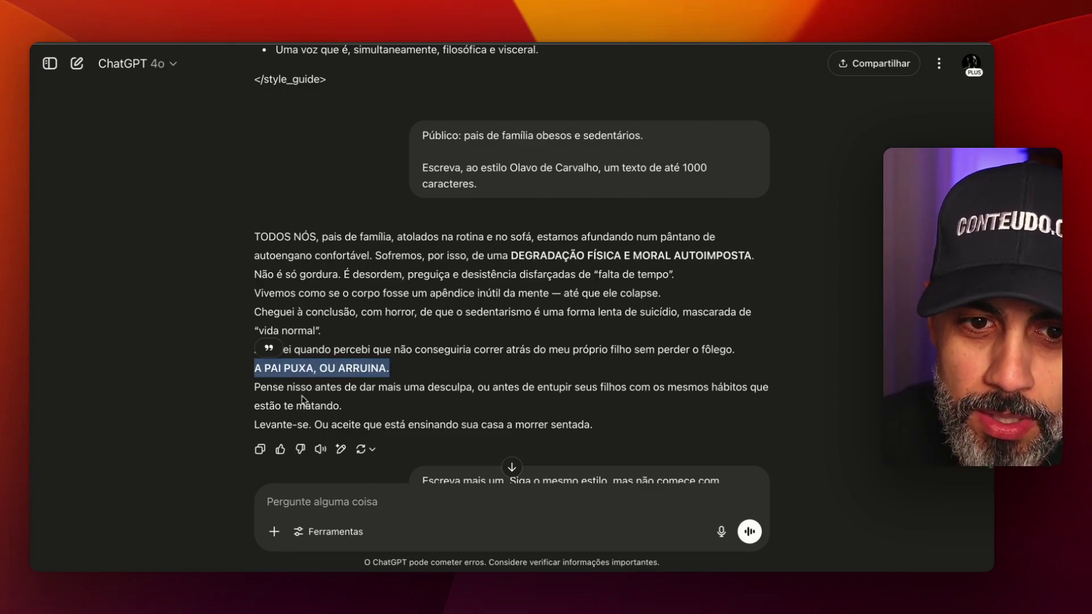
scroll(422, 378, down, 1)
click(352, 393)
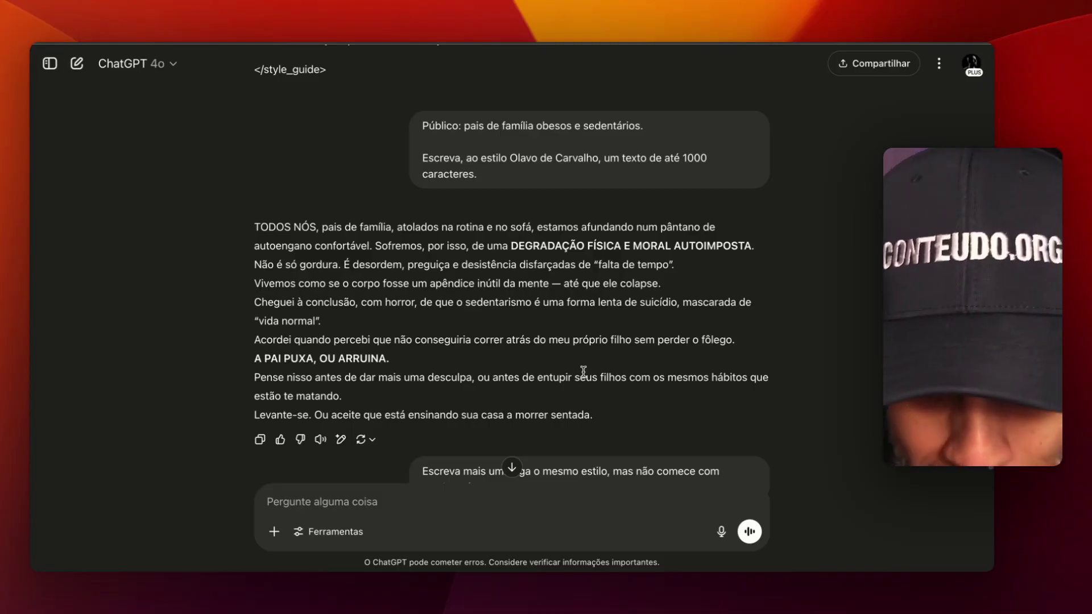
scroll(583, 373, down, 2)
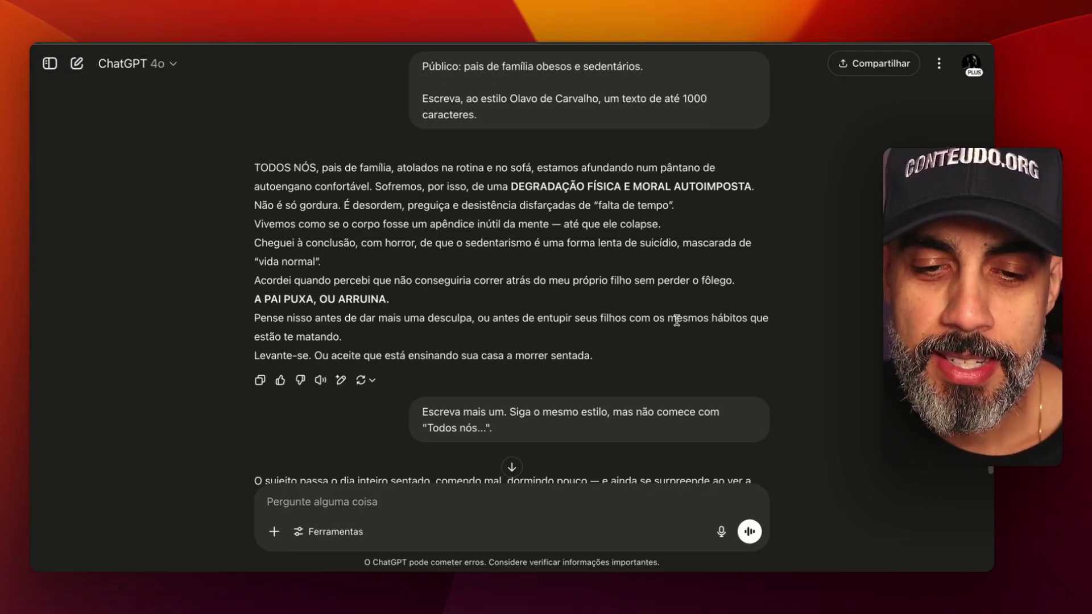
Return to the transcription of the original post and highlight its opening words "TODOS NÓS, que fomos criados no Brasil"
scroll(332, 247, up, 15)
scroll(331, 247, up, 20)
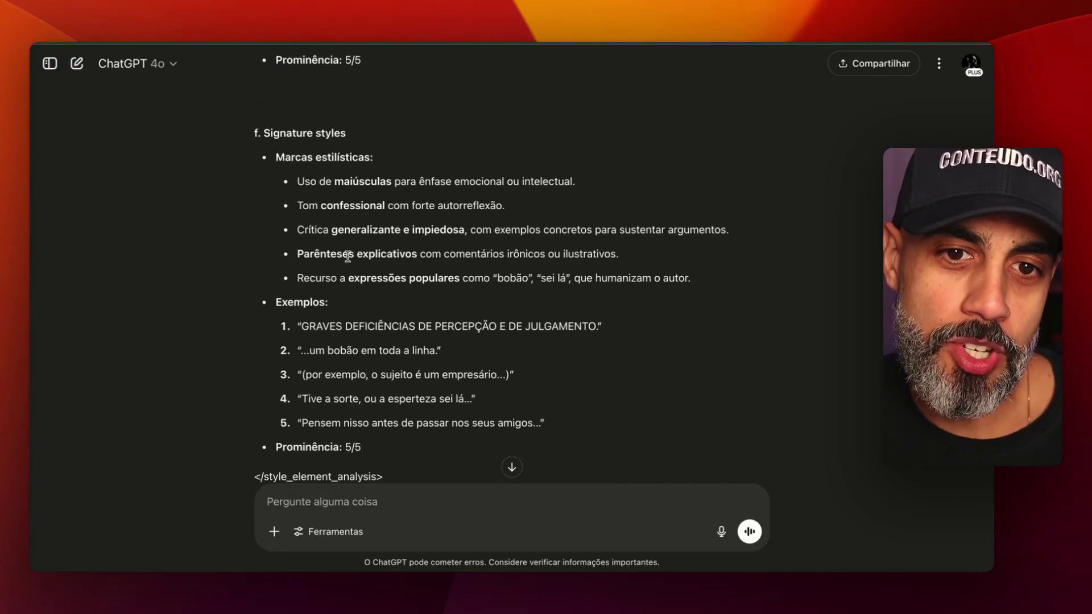
scroll(355, 273, up, 20)
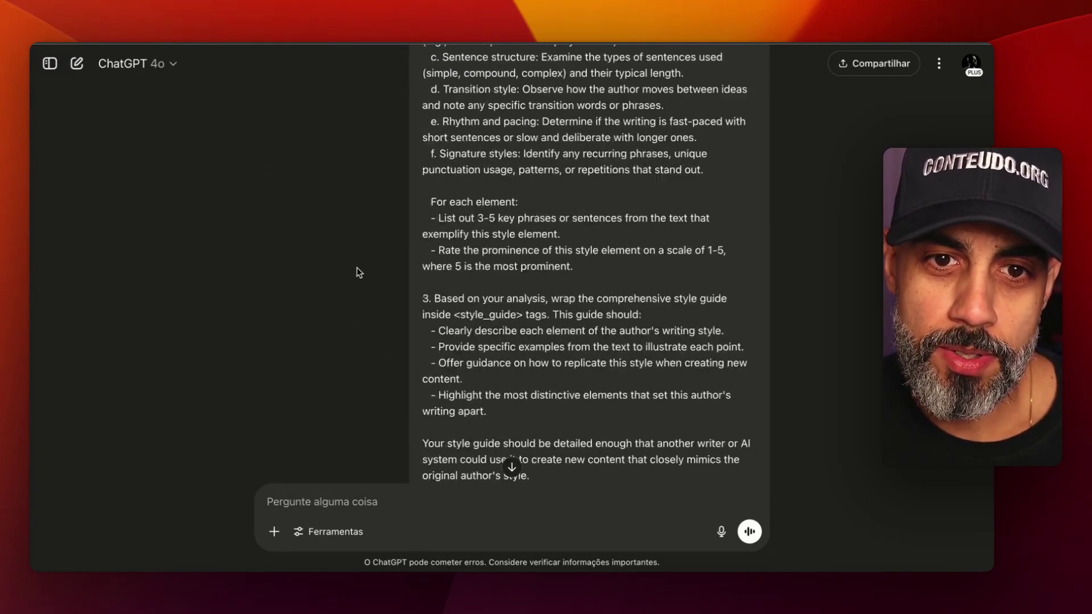
scroll(369, 297, down, 5)
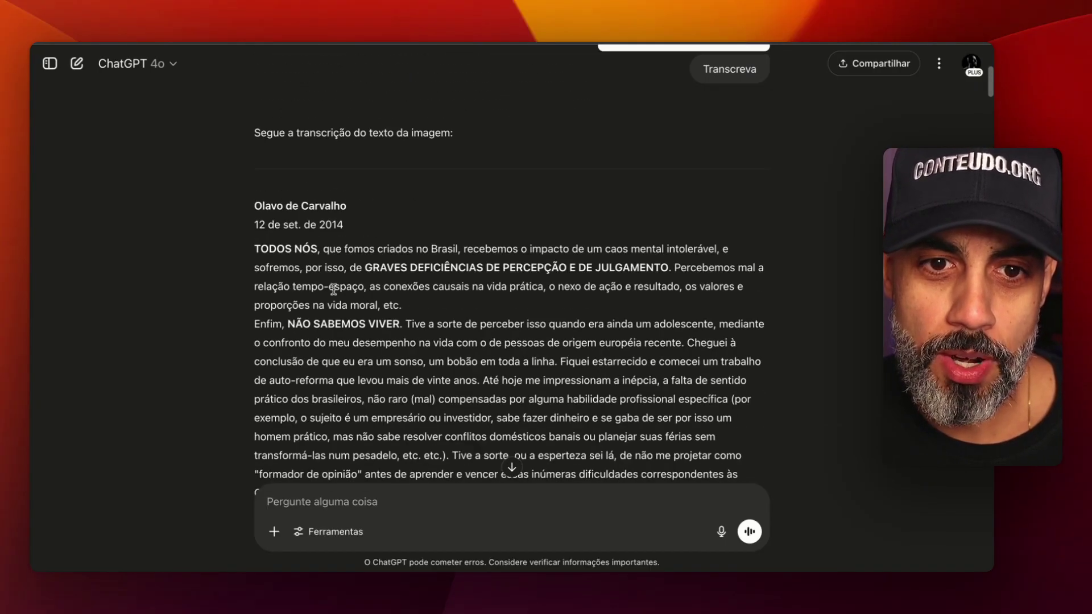
drag(254, 249, 468, 248)
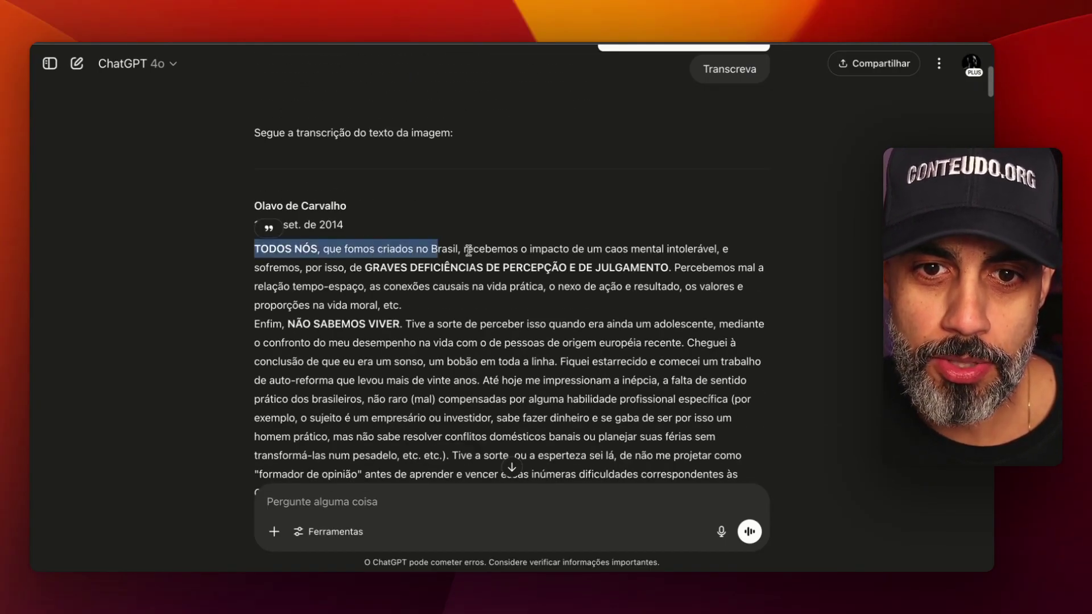
Examine the first generated text and the follow-up request "Escreva mais um. Siga o mesmo estilo, mas não comece com 'Todos nós...'"
scroll(471, 253, down, 20)
scroll(473, 259, down, 15)
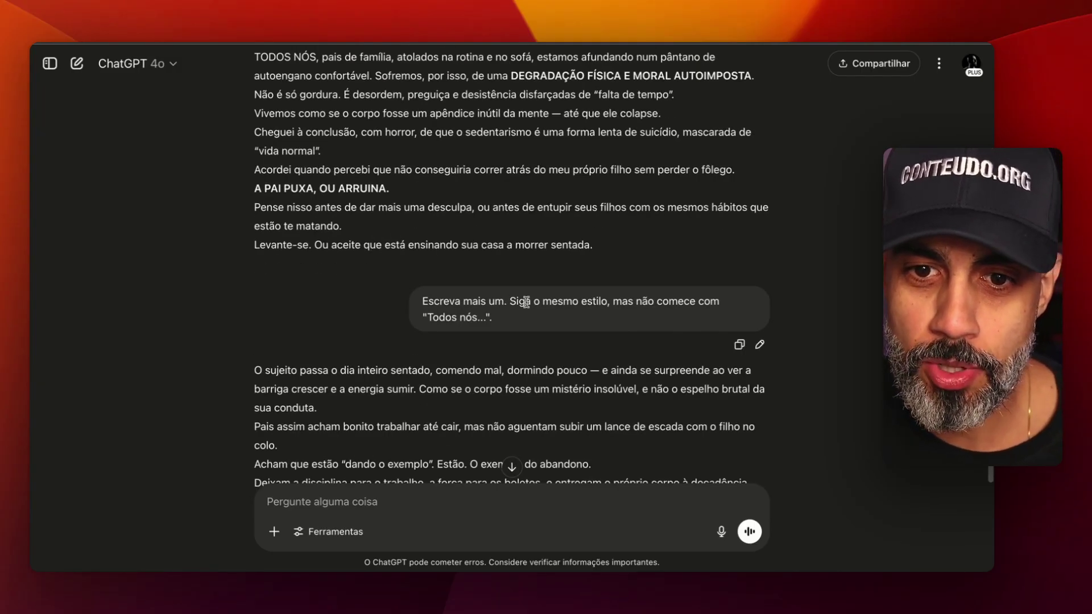
scroll(383, 366, down, 3)
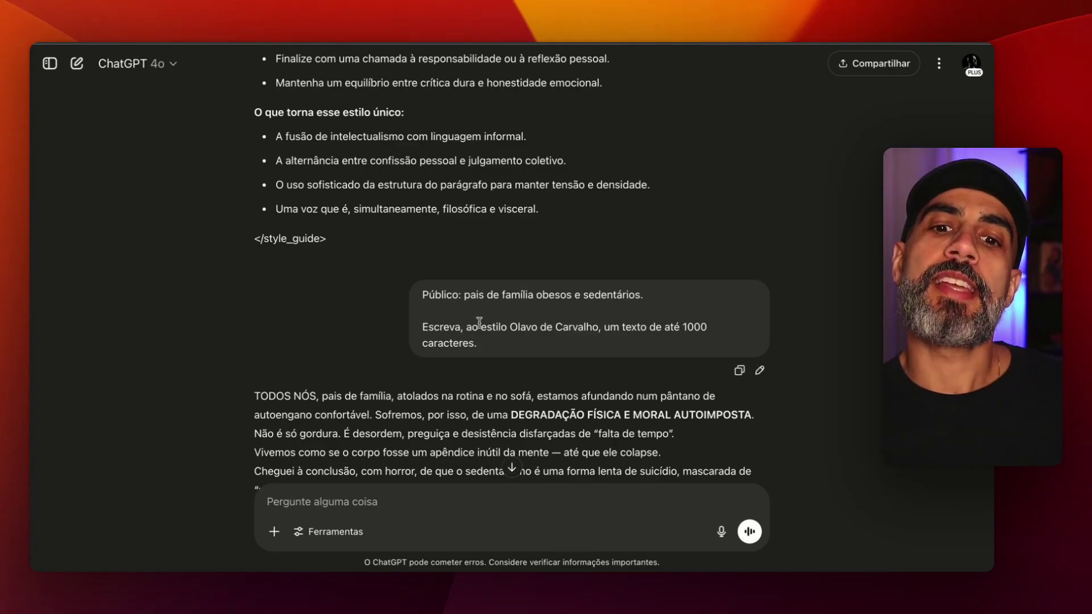
scroll(480, 323, down, 4)
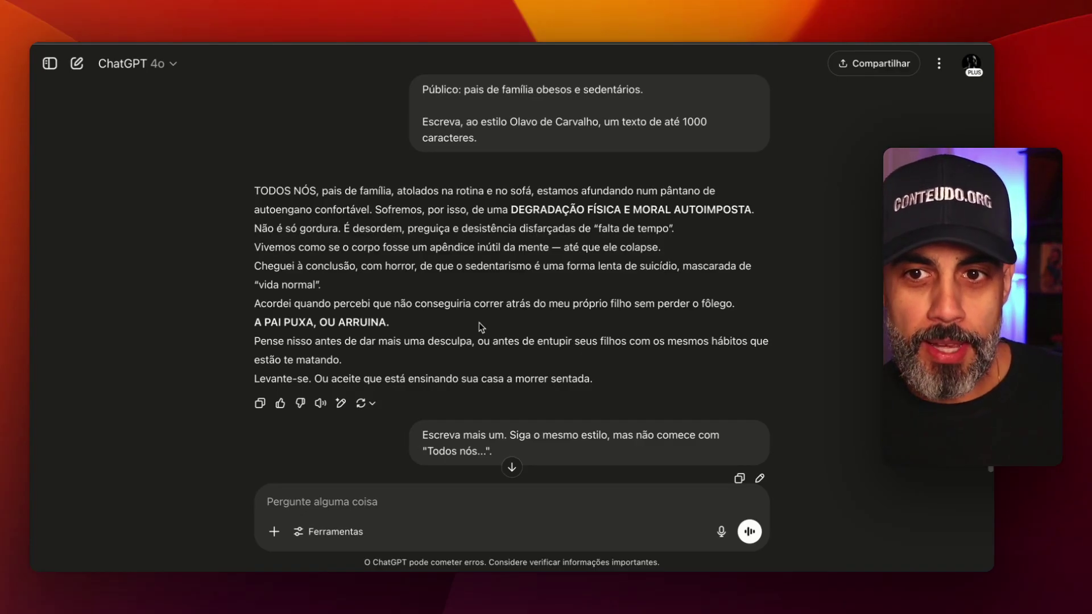
Revisit the uploaded post, its transcription and the style element analysis through "e. Rhythm and pacing"
scroll(479, 323, up, 20)
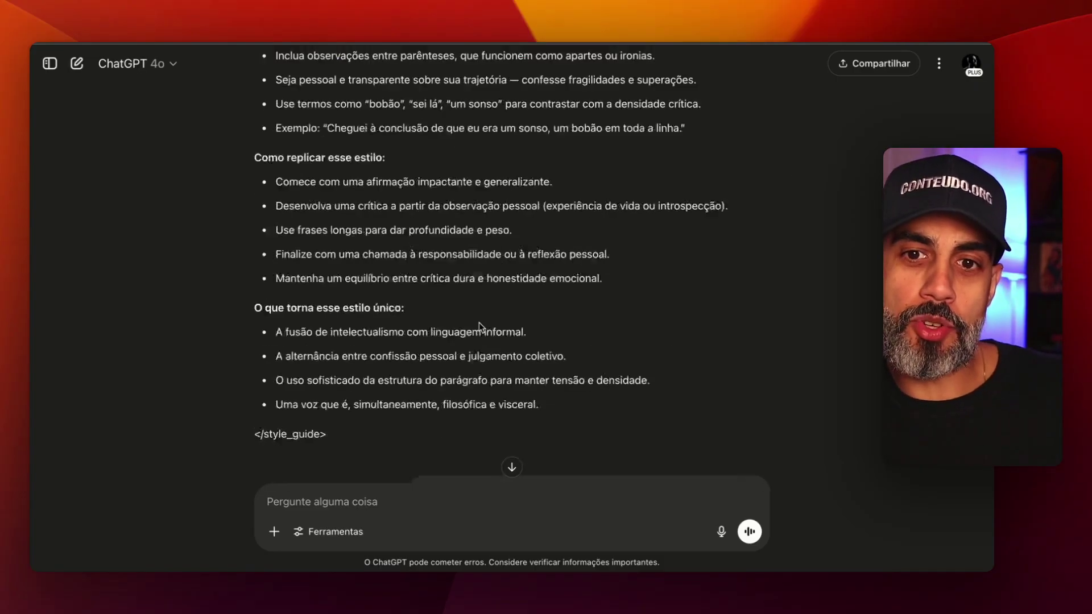
scroll(487, 301, up, 15)
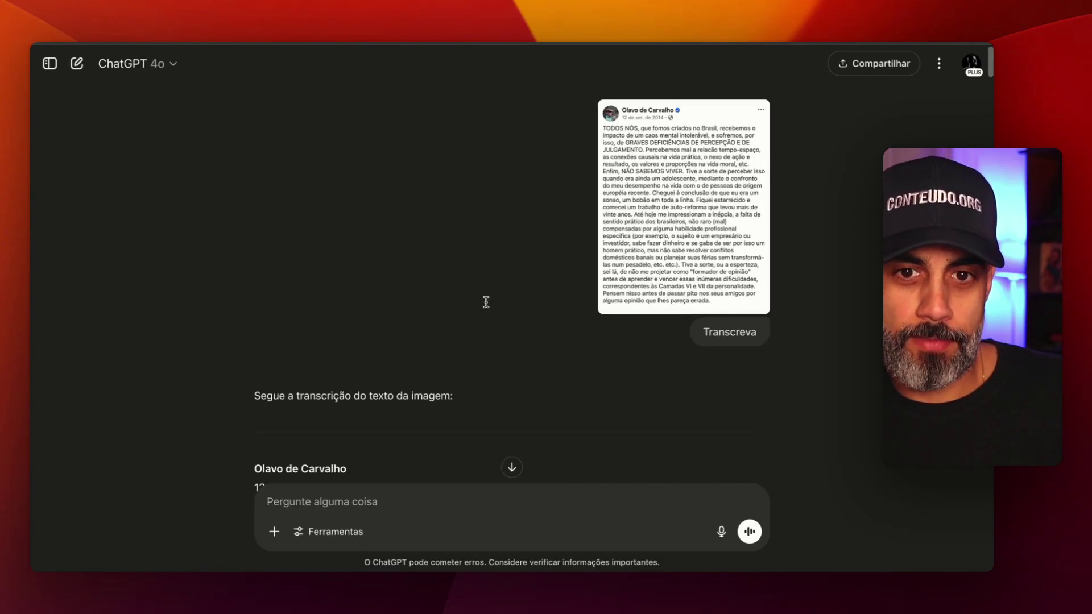
scroll(487, 301, down, 6)
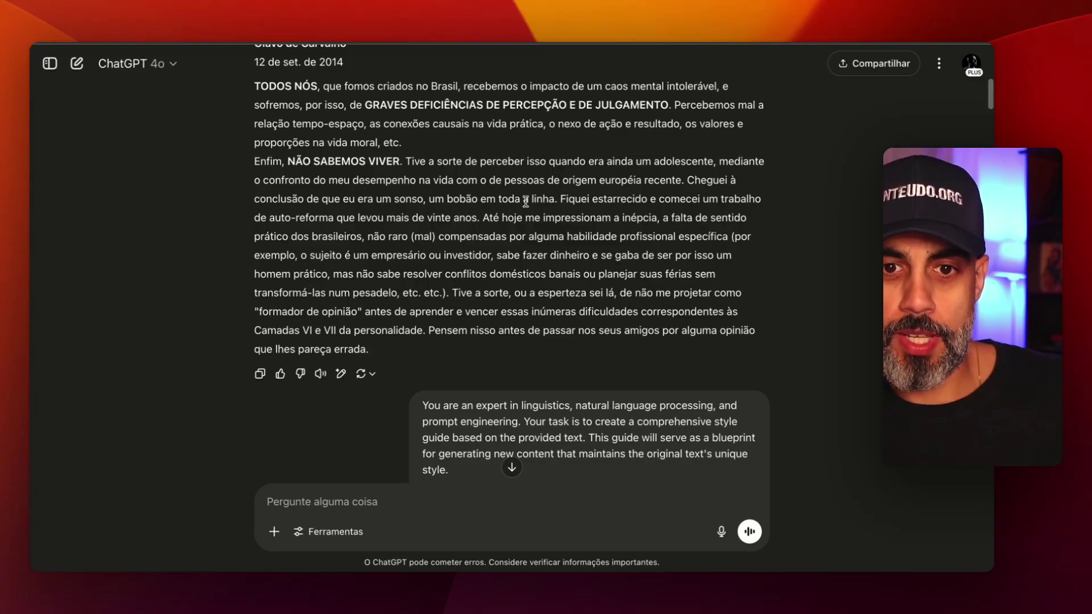
scroll(504, 215, down, 15)
scroll(501, 217, down, 15)
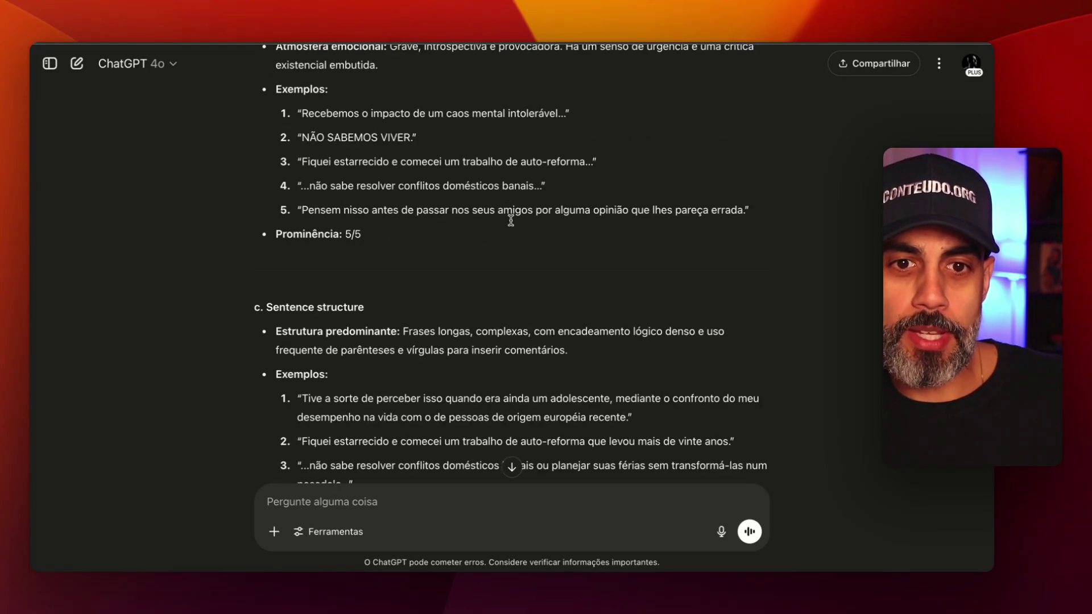
scroll(510, 279, down, 20)
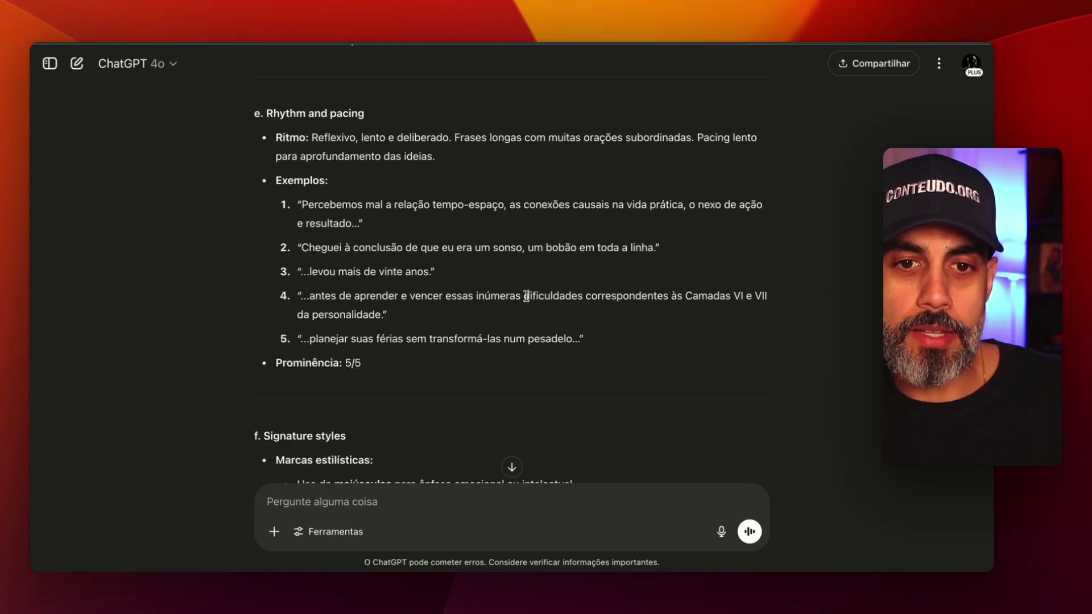
Review the style guide's "Como replicar esse estilo", "O que torna esse estilo único" and "Voice and Tone" sections, and the second generated text
scroll(527, 301, down, 15)
scroll(526, 299, up, 12)
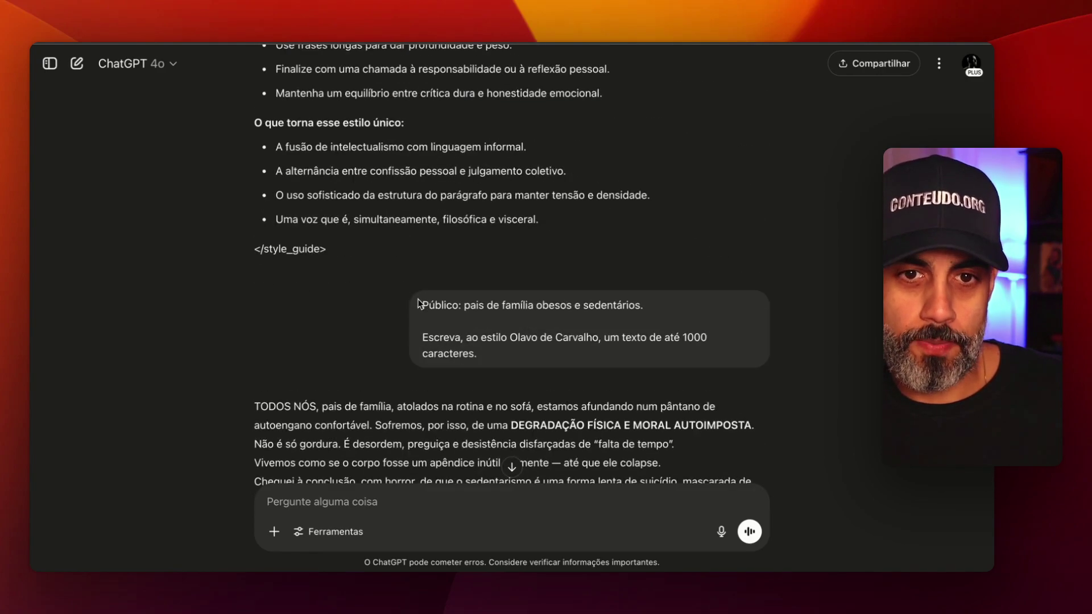
scroll(284, 214, up, 3)
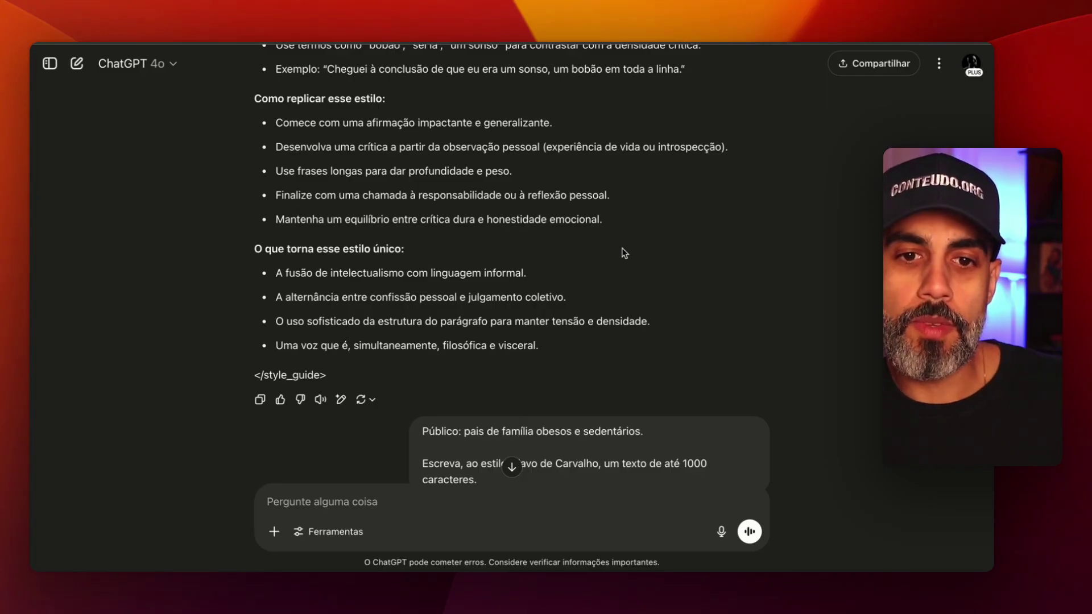
scroll(624, 253, up, 7)
scroll(614, 259, up, 7)
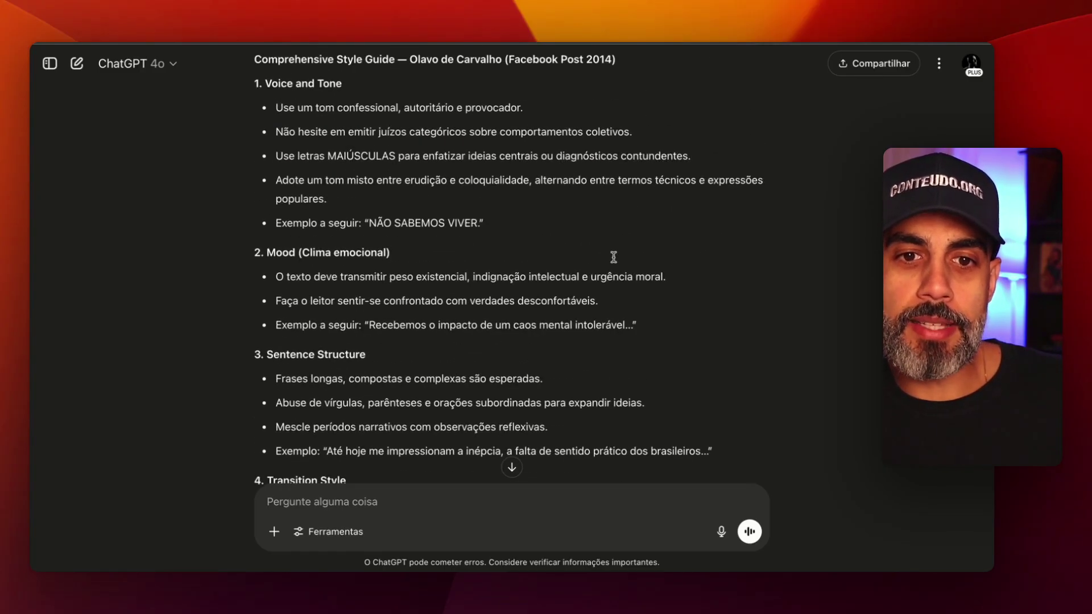
scroll(613, 262, down, 20)
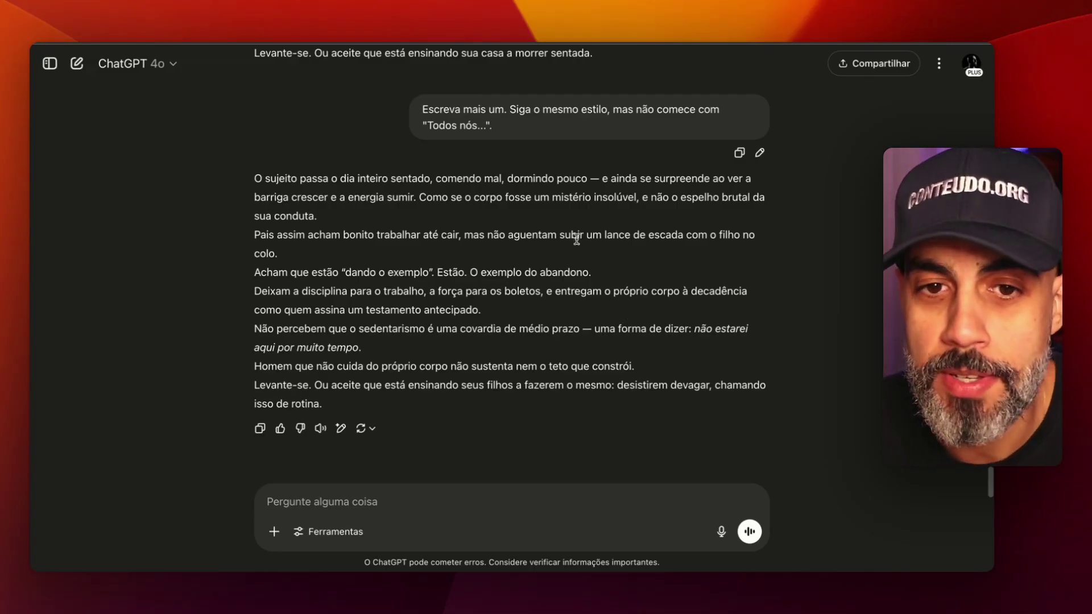
Go through the whole chat again, from the uploaded post through the analysis and style guide to the text beginning "O sujeito passa o dia inteiro sentado"
scroll(571, 253, up, 20)
scroll(571, 254, up, 15)
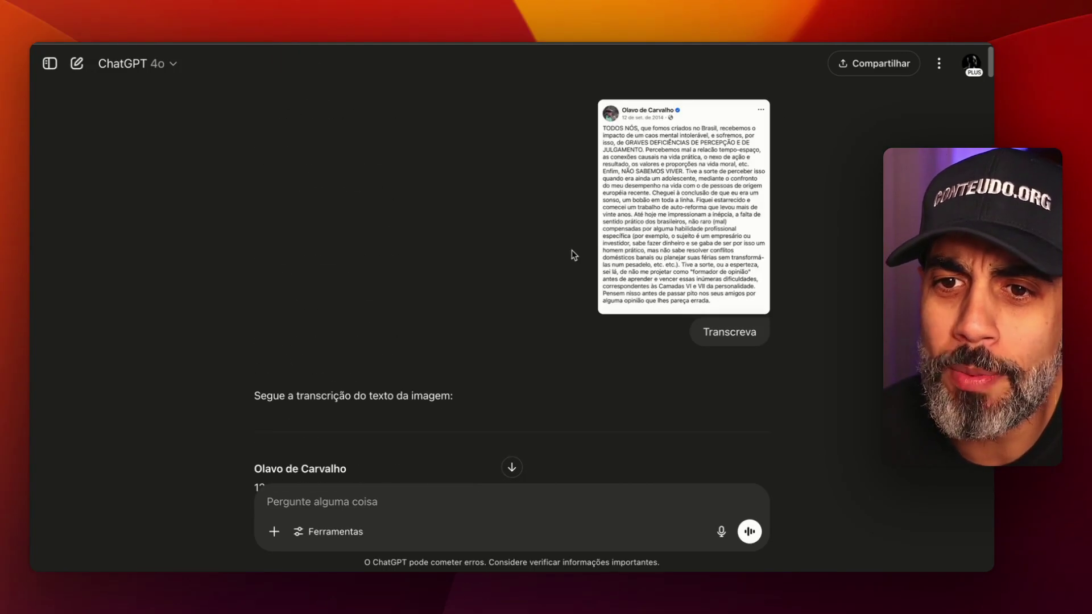
scroll(572, 254, down, 15)
scroll(573, 254, down, 10)
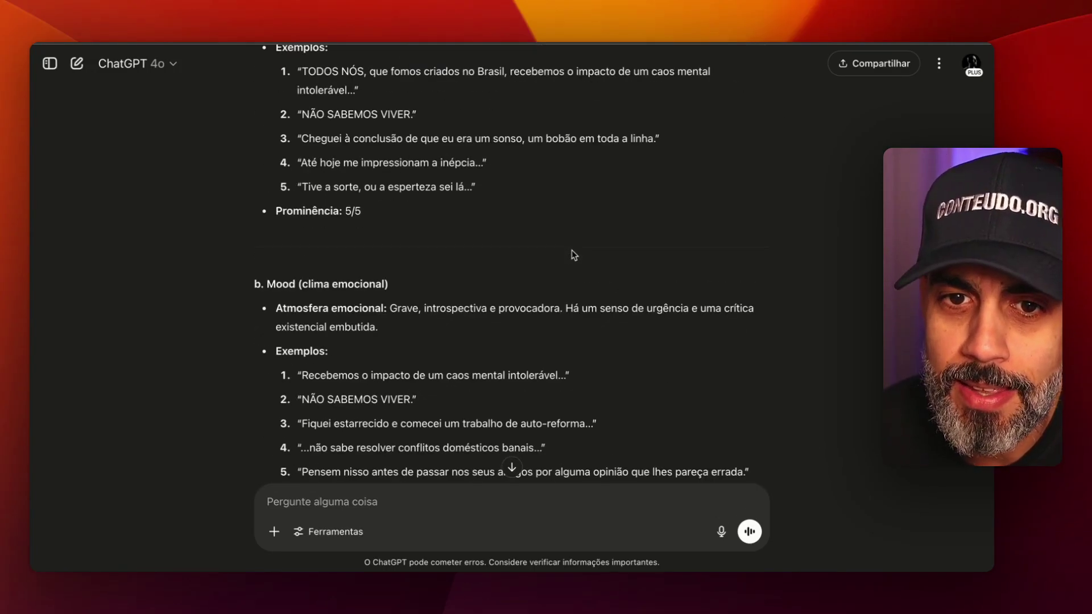
scroll(571, 250, down, 15)
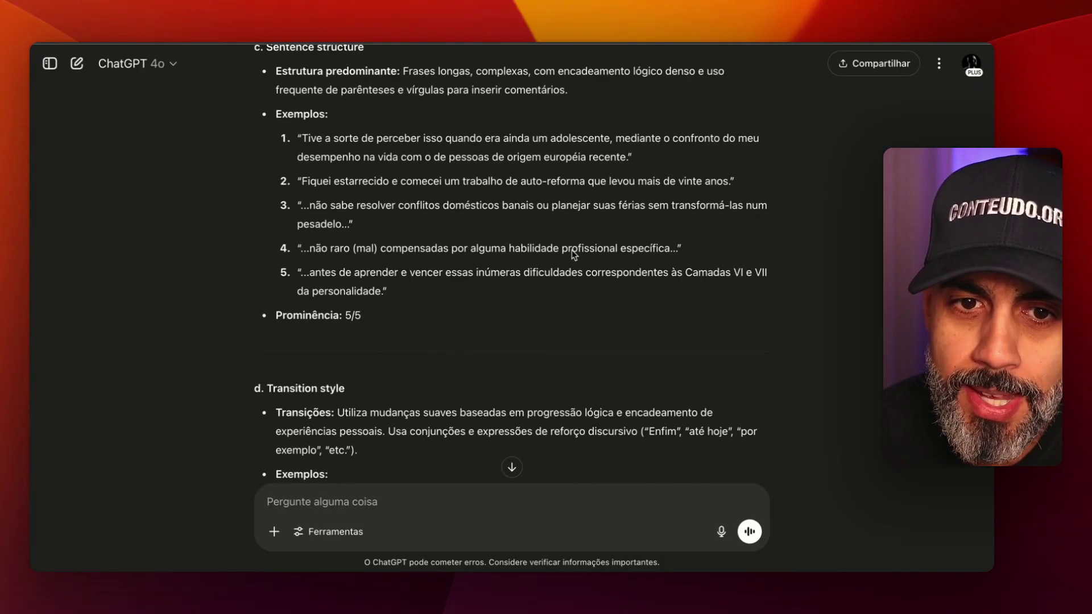
scroll(572, 250, down, 10)
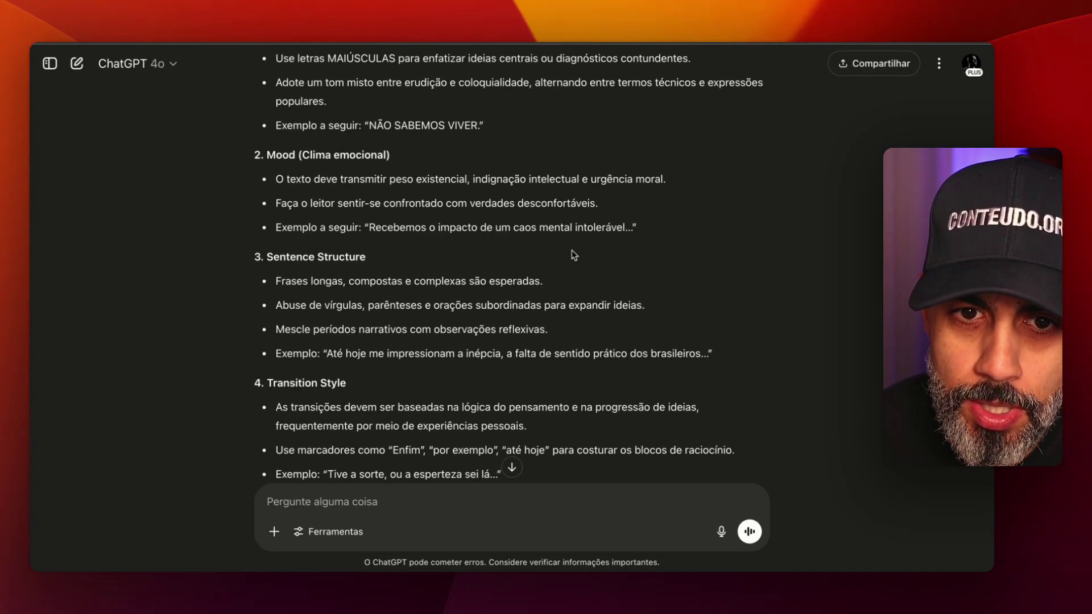
scroll(572, 255, down, 3)
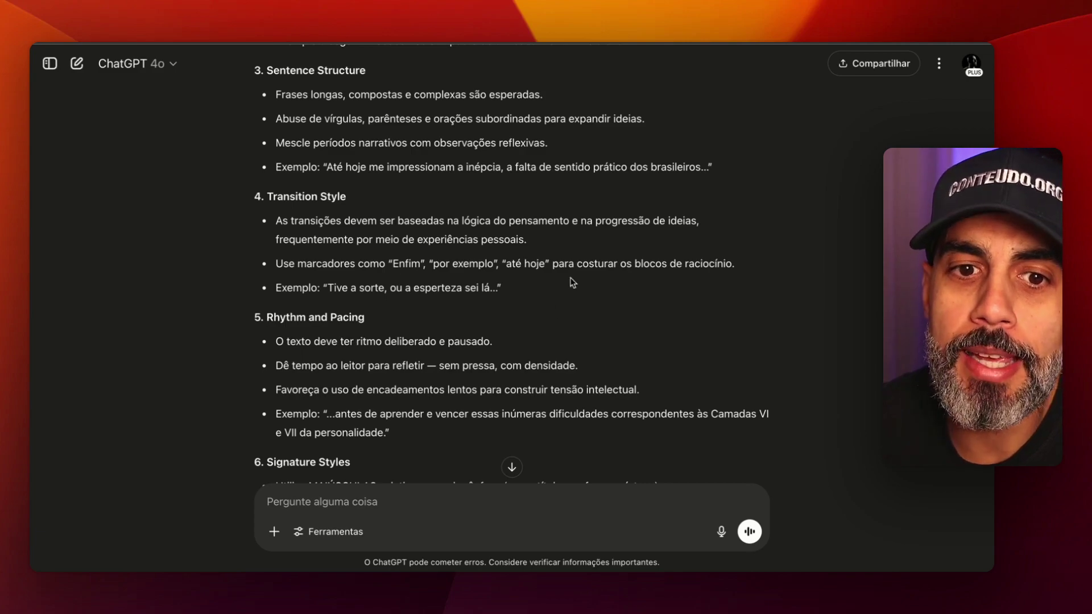
scroll(533, 410, down, 20)
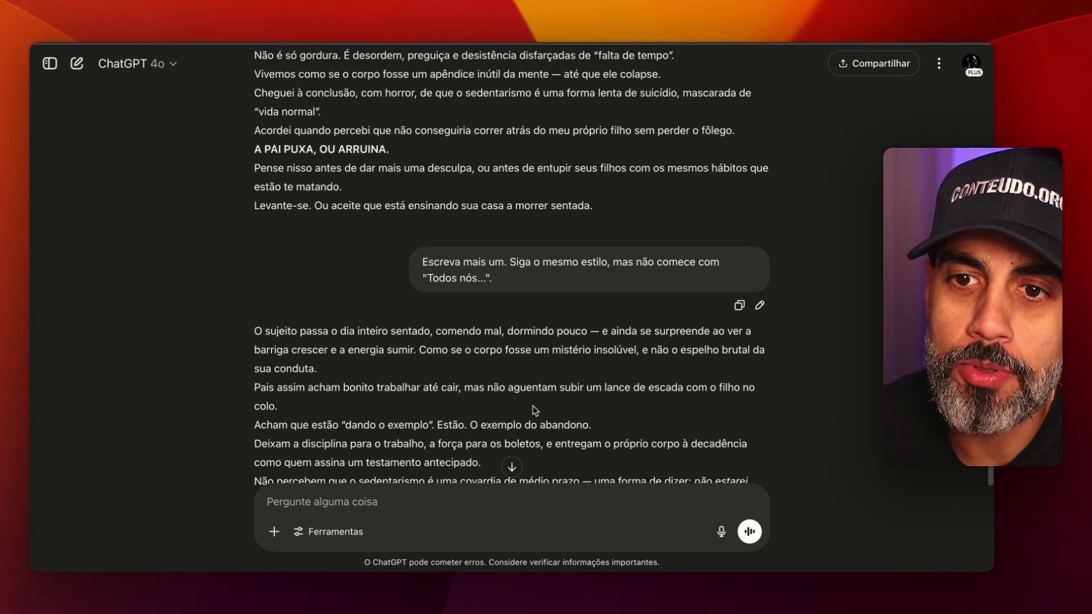
scroll(535, 410, down, 3)
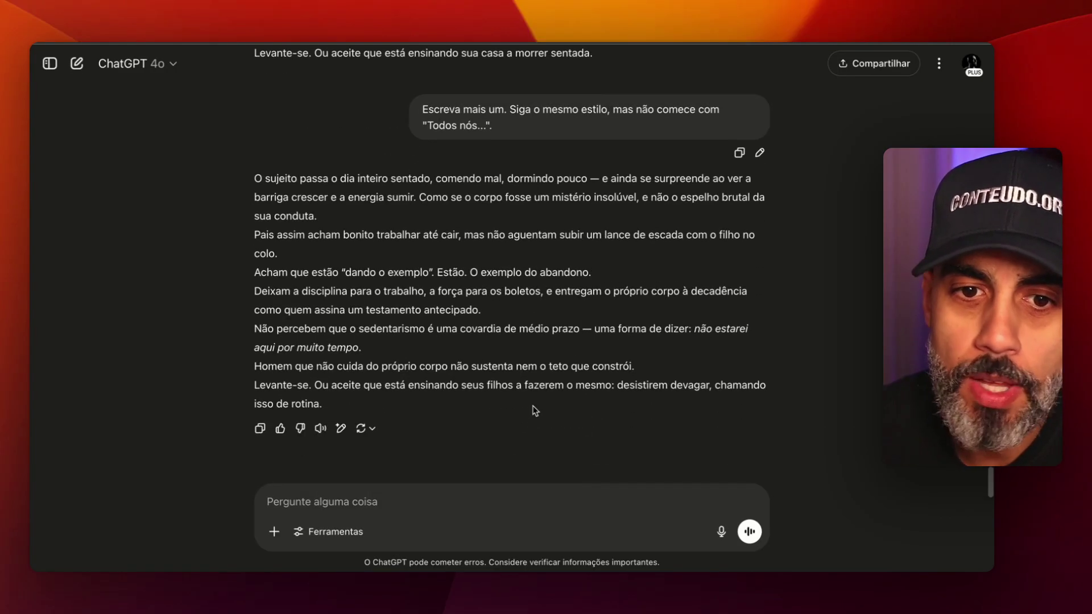
Review the style guide prompt from "You are an expert in linguistics" through its analysis steps to the closing instructions
scroll(535, 410, up, 20)
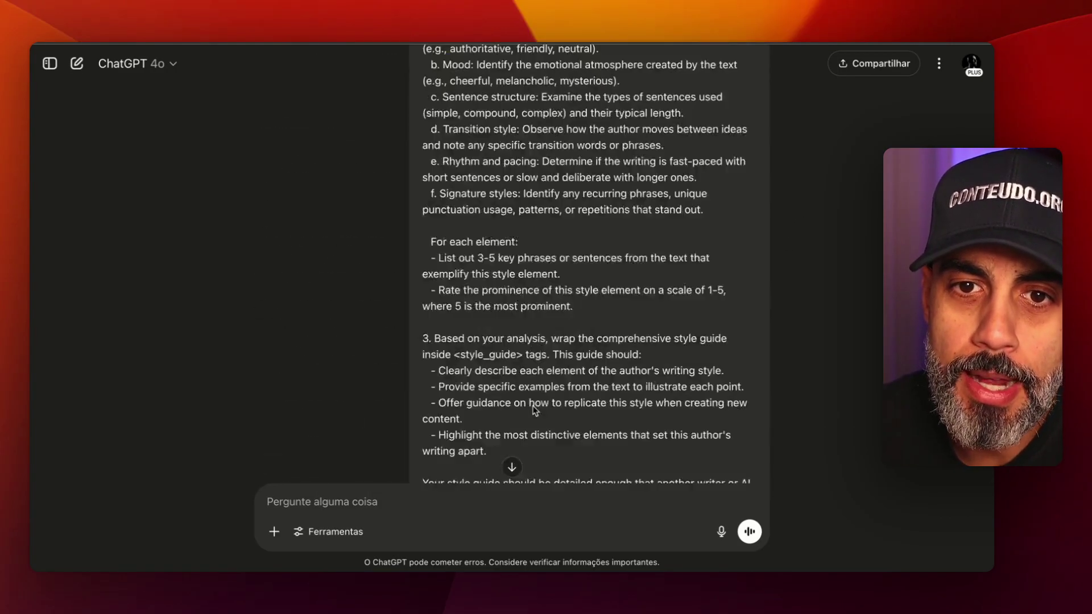
scroll(533, 405, down, 10)
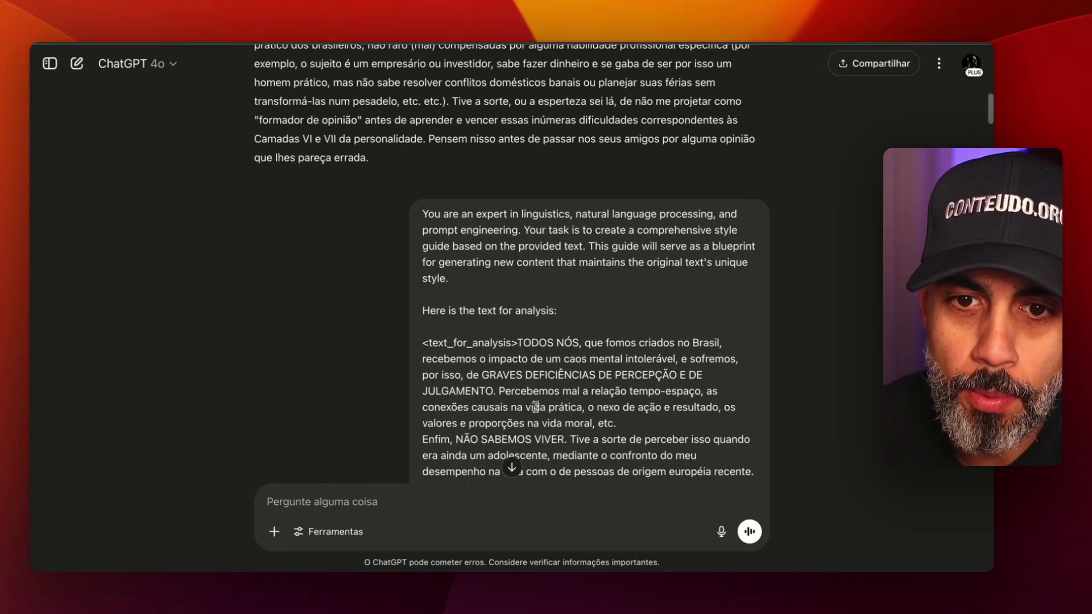
scroll(533, 404, down, 15)
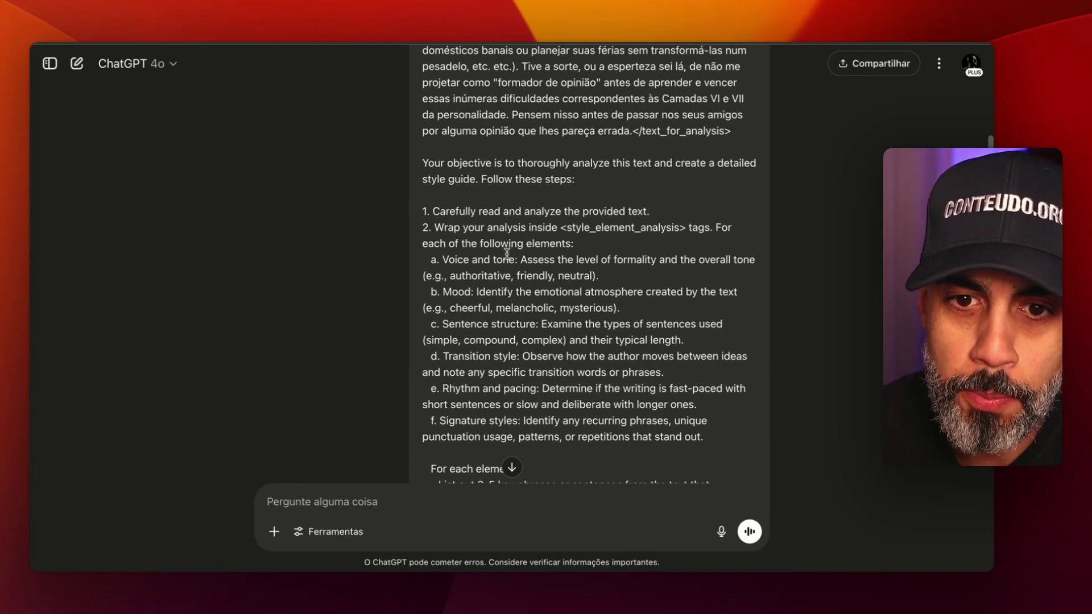
scroll(508, 256, down, 7)
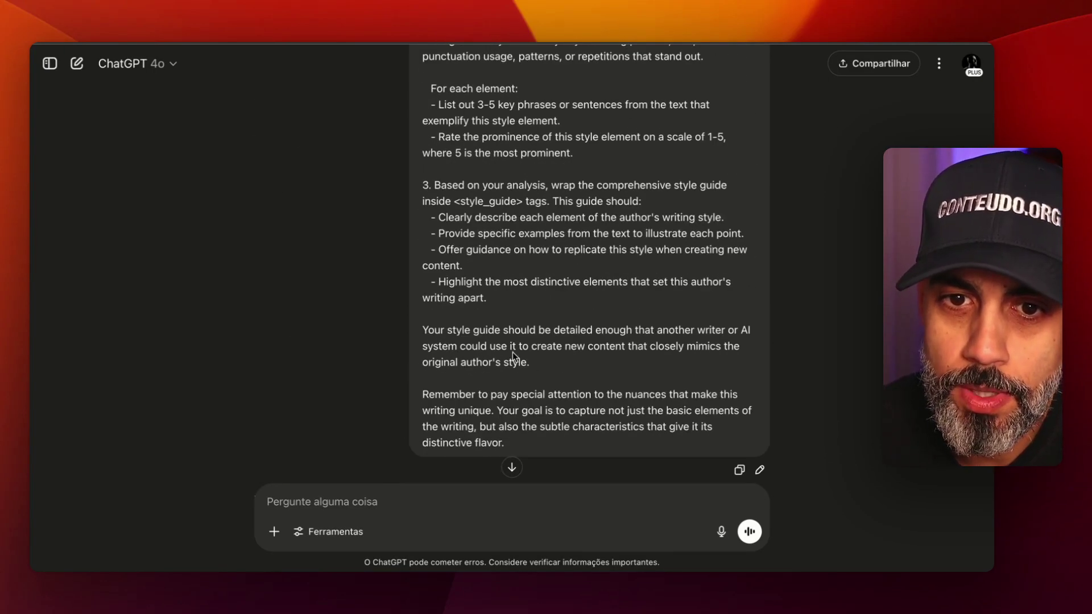